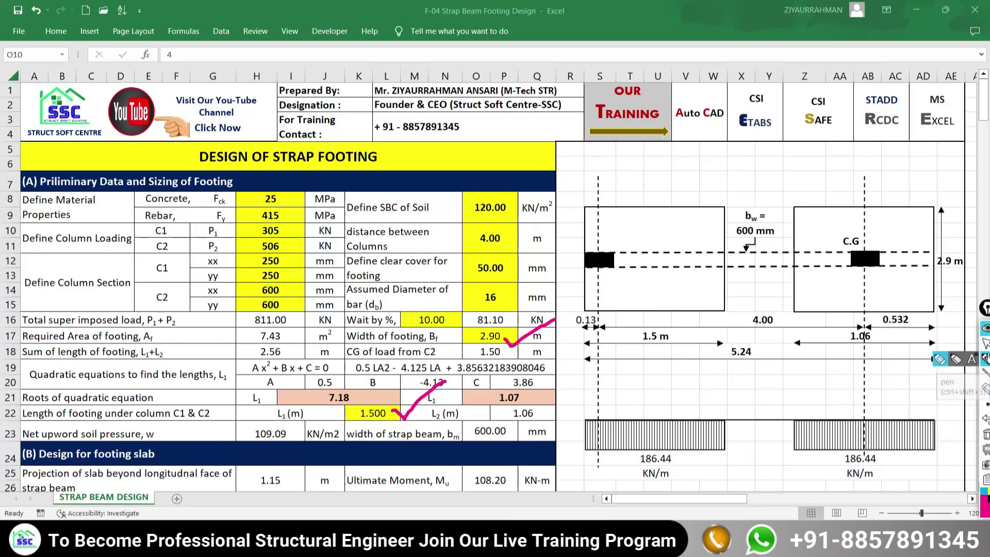
- Review the footing slab design, one-way shear check and beam shear and moment tables, and clear the pen marks
scroll(266, 387, "down", 3)
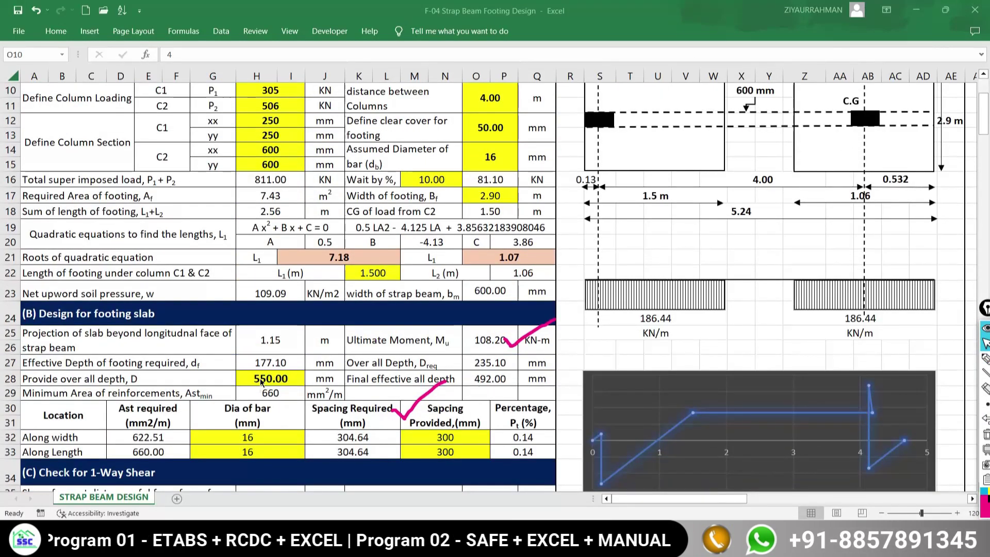
left_click(986, 373)
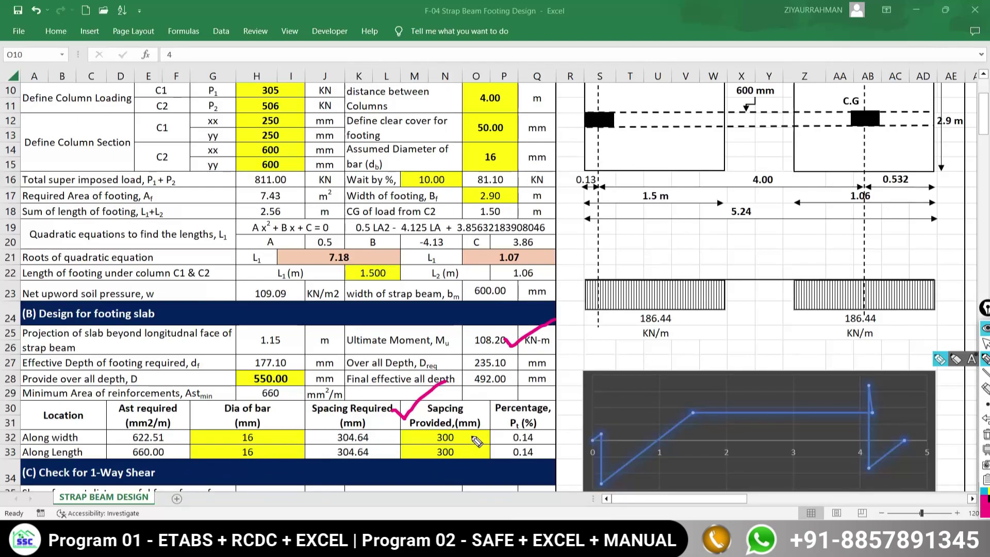
scroll(189, 445, "down", 2)
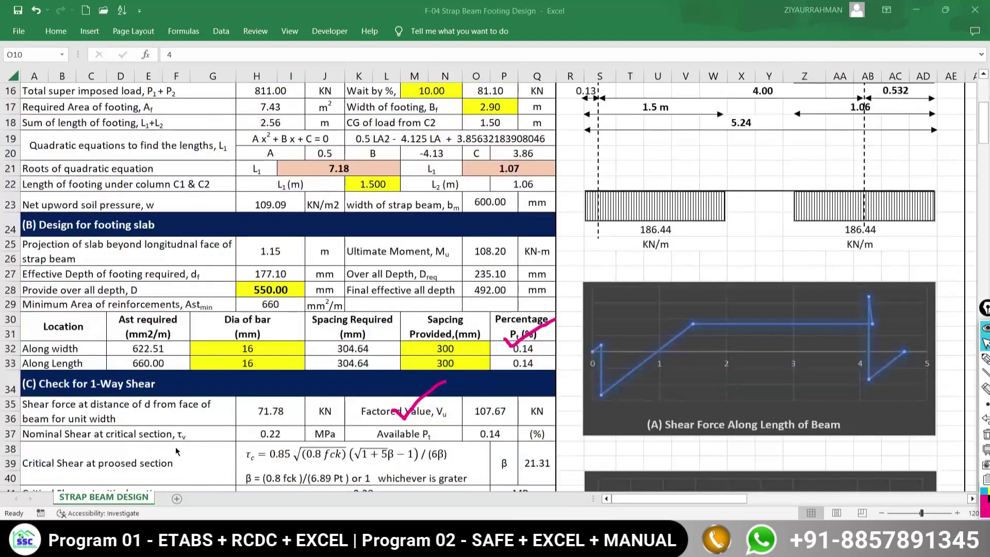
scroll(319, 376, "down", 2)
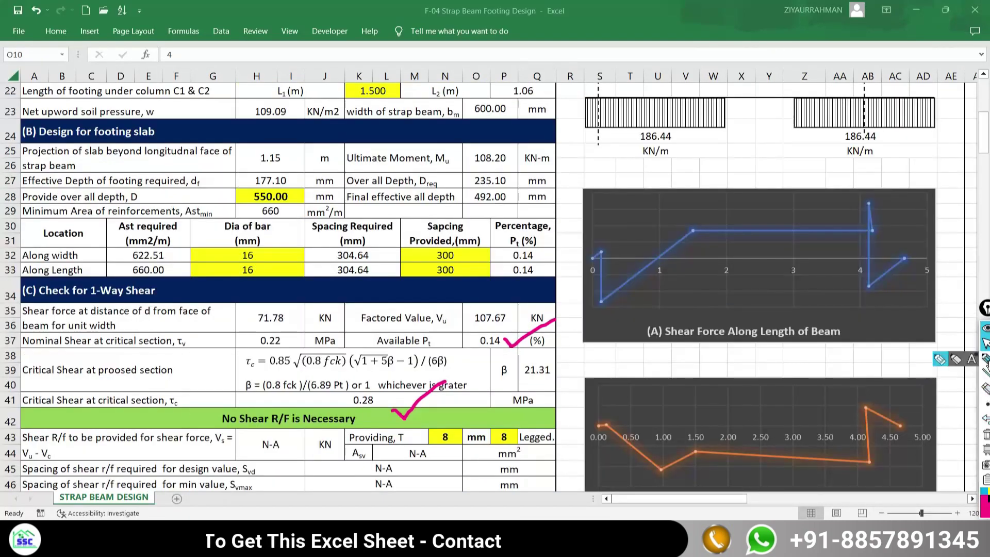
left_click(985, 358)
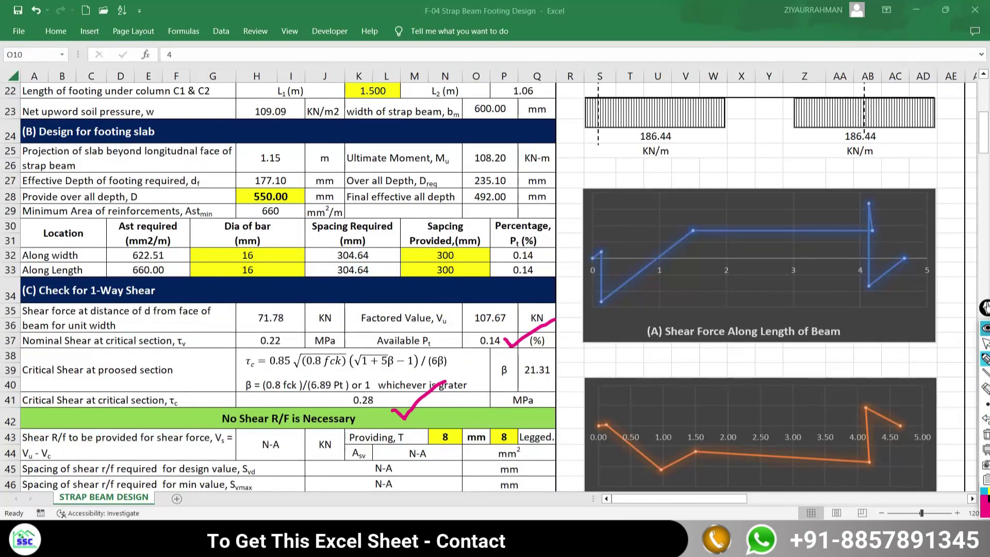
scroll(340, 382, "down", 3)
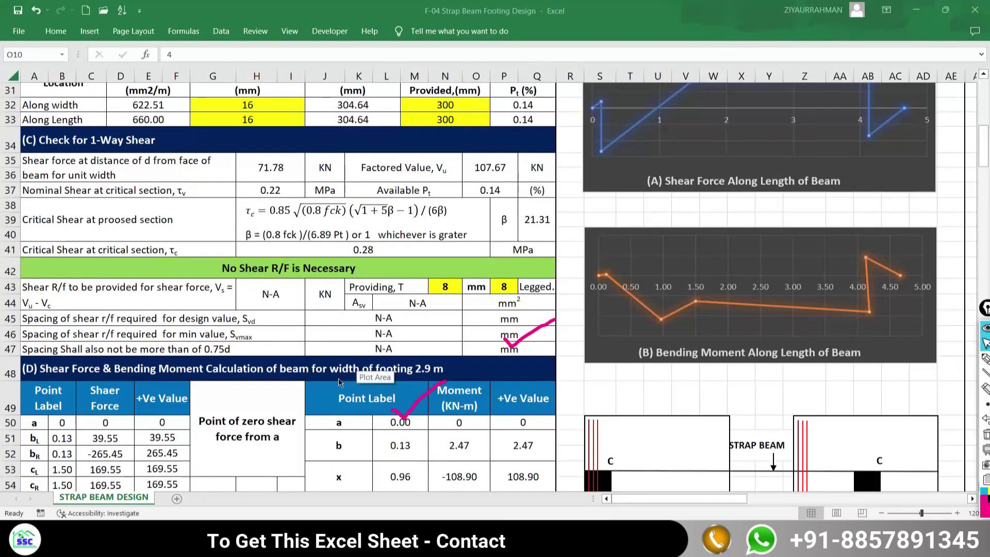
scroll(383, 397, "down", 3)
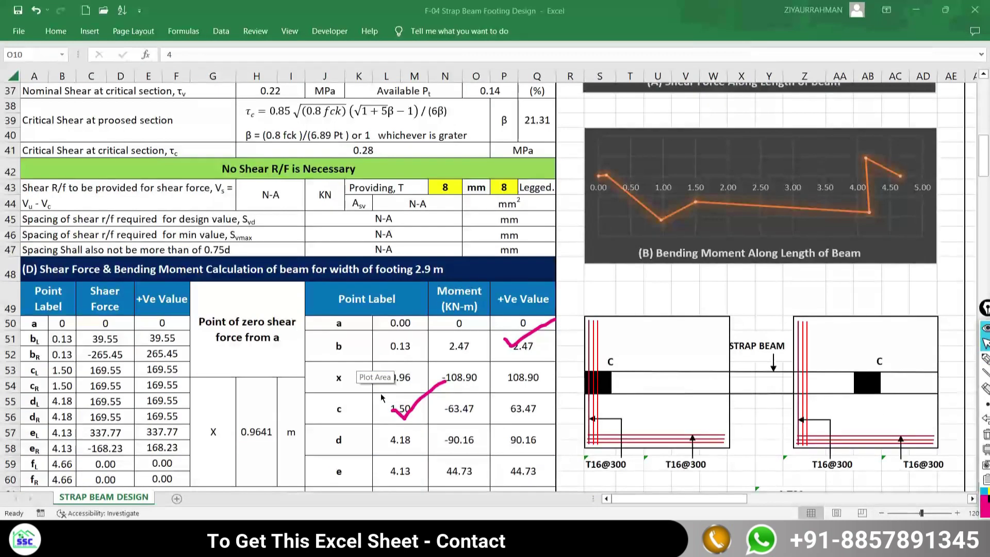
left_click(986, 421)
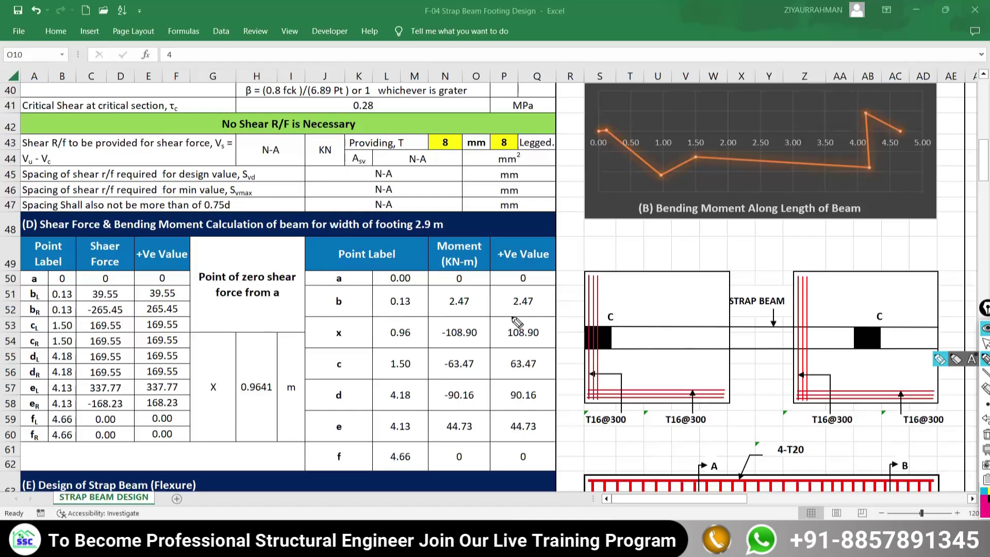
- In the strap beam flexure design, tick the overall beam depth, the provided number of top bars and the bottom bar diameter with the pen
scroll(232, 372, "down", 3)
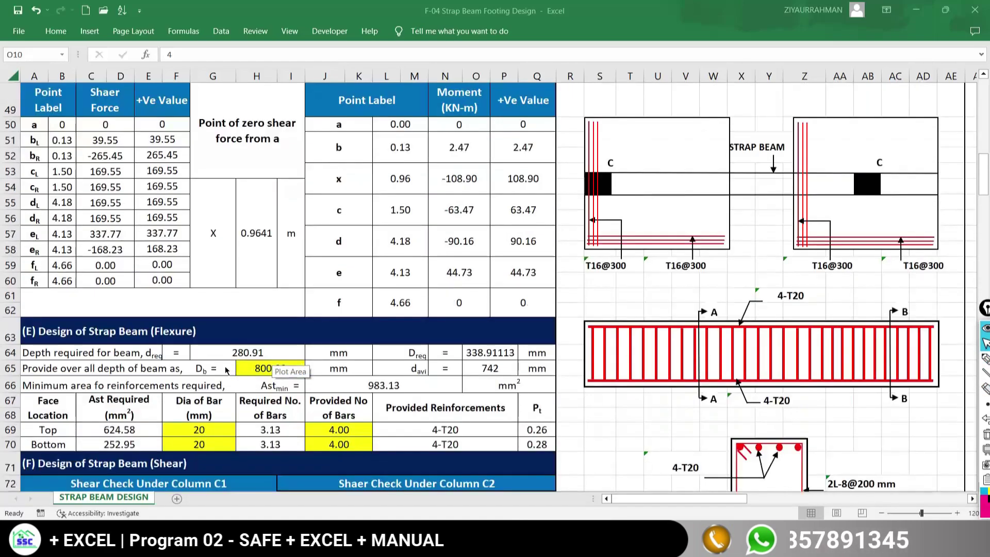
left_click(985, 359)
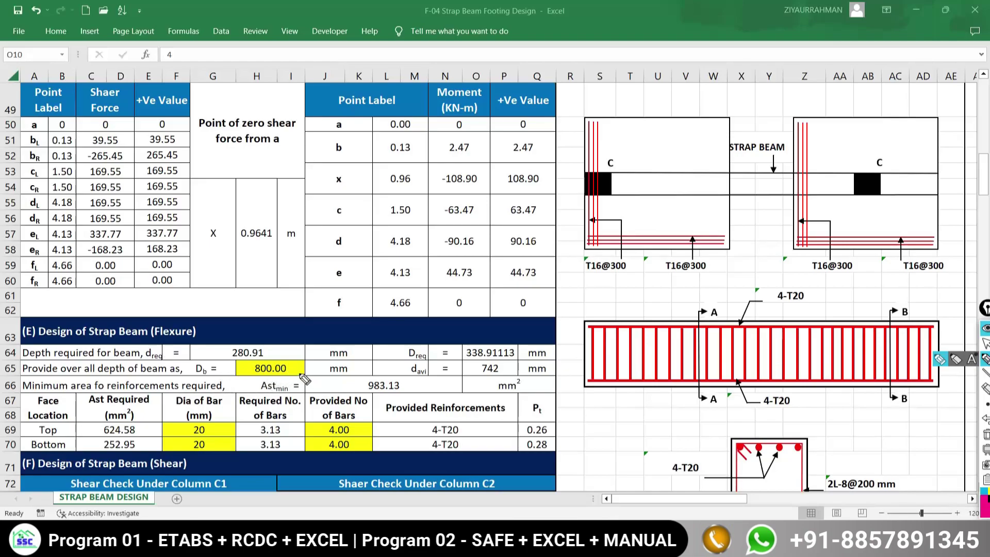
left_click_drag(296, 369, 325, 347)
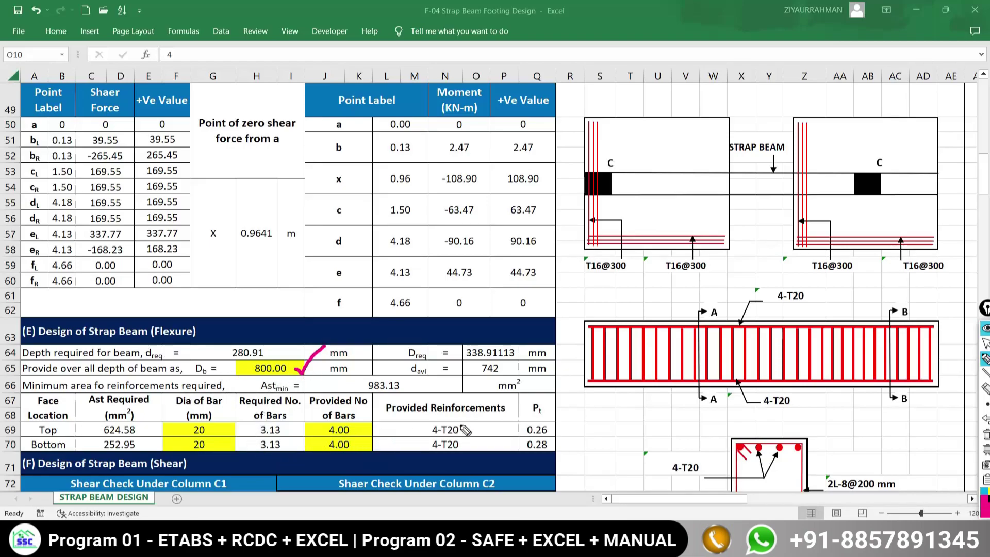
mouse_move(361, 429)
left_mouse_down()
mouse_move(370, 433)
mouse_move(383, 418)
left_mouse_up()
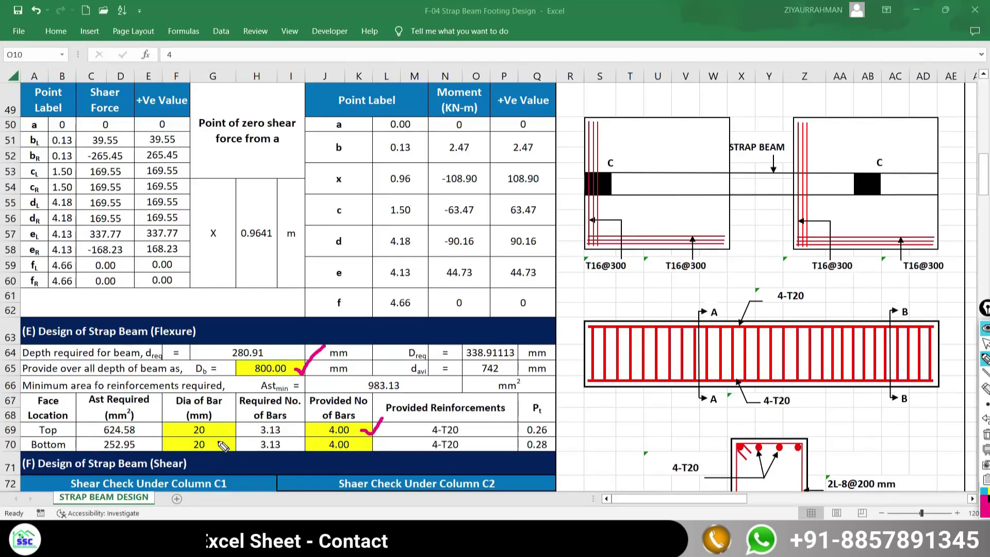
left_click_drag(220, 444, 290, 409)
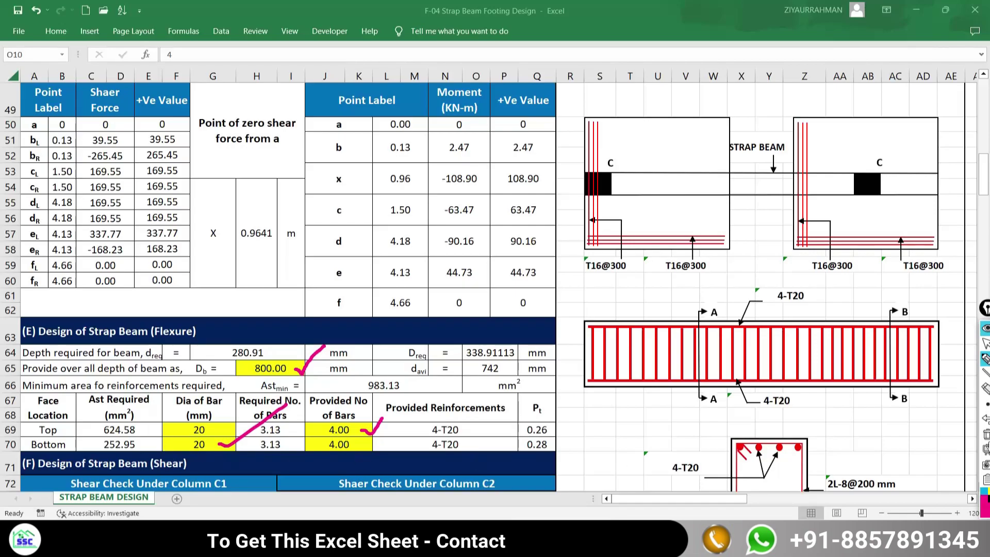
- Examine the strap beam shear design and tick the final stirrup provisions under columns C1 and C2 with the pen
left_click(984, 343)
scroll(181, 454, "down", 1)
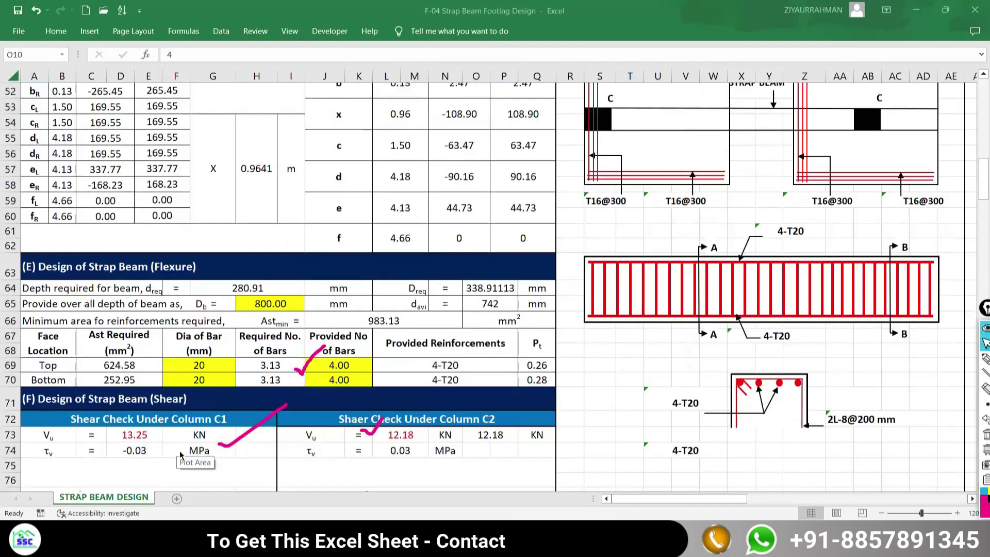
scroll(161, 379, "down", 1)
scroll(170, 392, "down", 2)
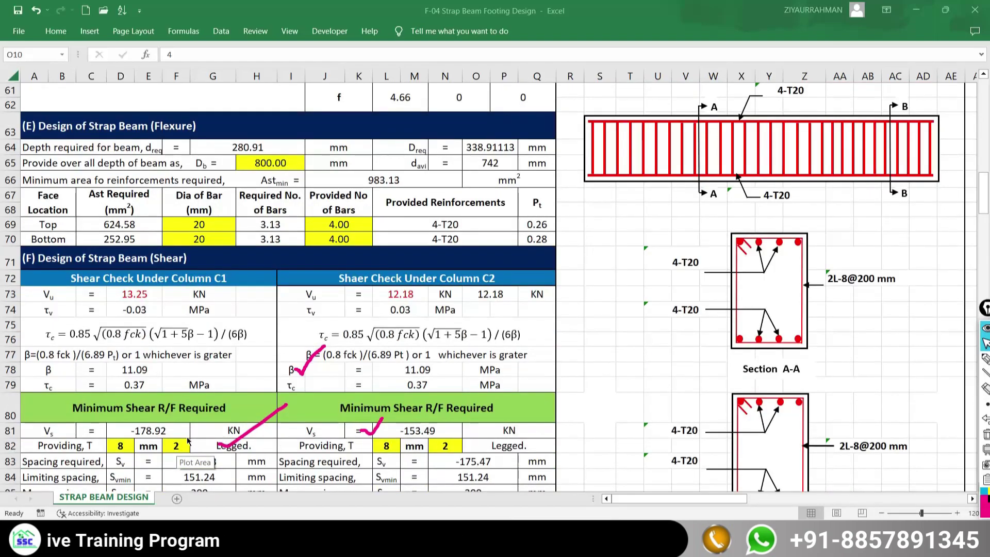
scroll(245, 441, "down", 1)
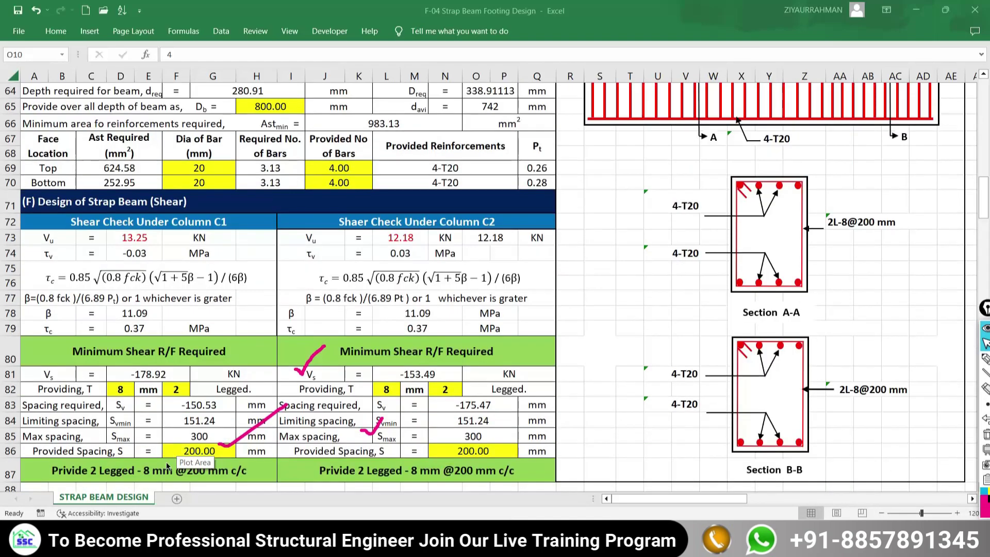
left_click(985, 358)
left_click_drag(174, 483, 265, 448)
left_click_drag(387, 475, 416, 458)
- Tick the material inputs and both roots of the quadratic equation with the pen, and look over the slab and one-way shear checks
scroll(576, 351, "up", 20)
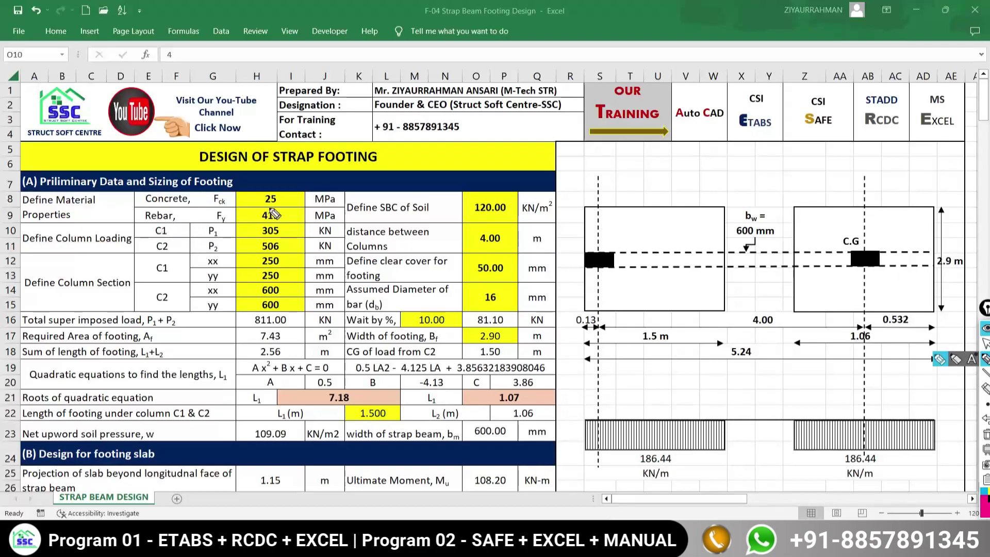
left_click_drag(292, 198, 339, 165)
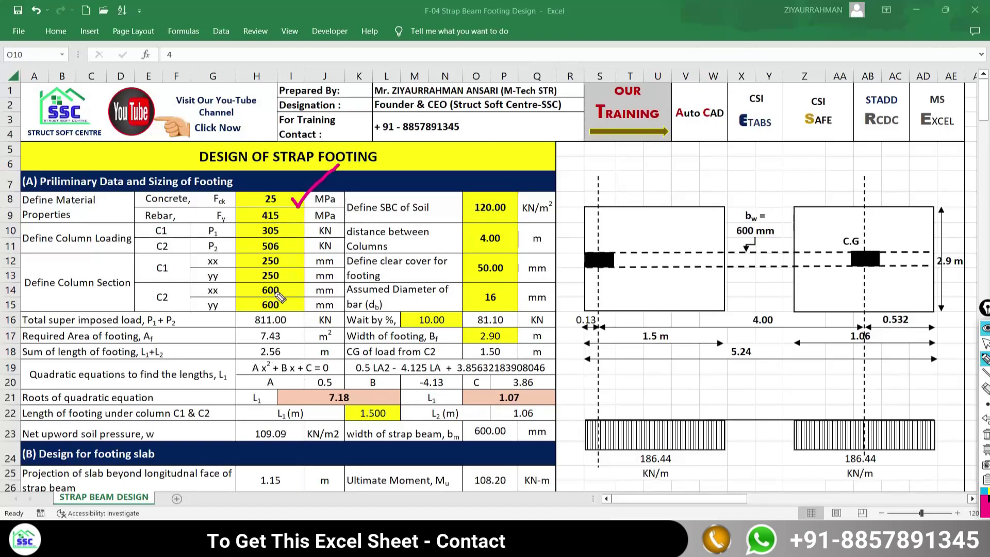
left_click_drag(391, 398, 418, 373)
left_click_drag(547, 402, 577, 370)
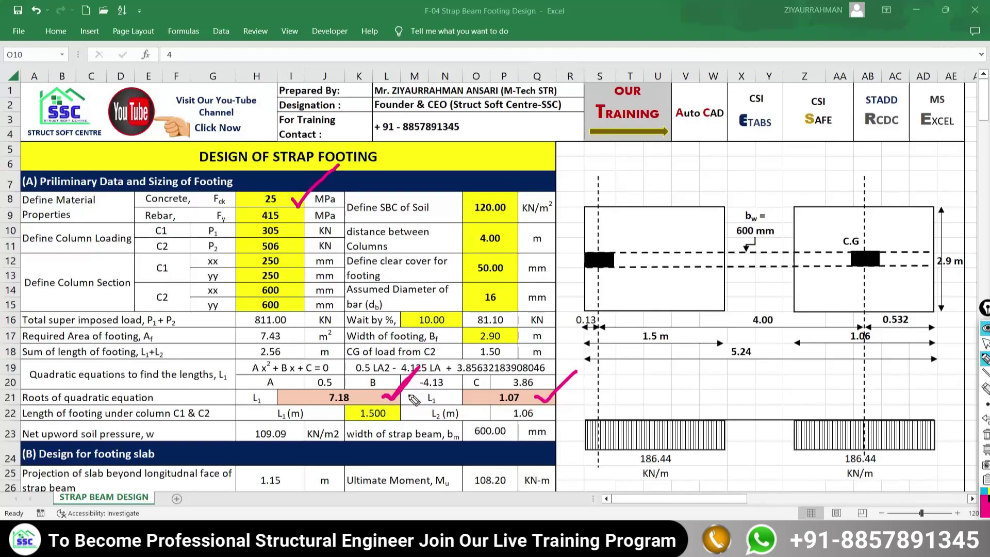
scroll(239, 440, "down", 5)
scroll(239, 440, "down", 3)
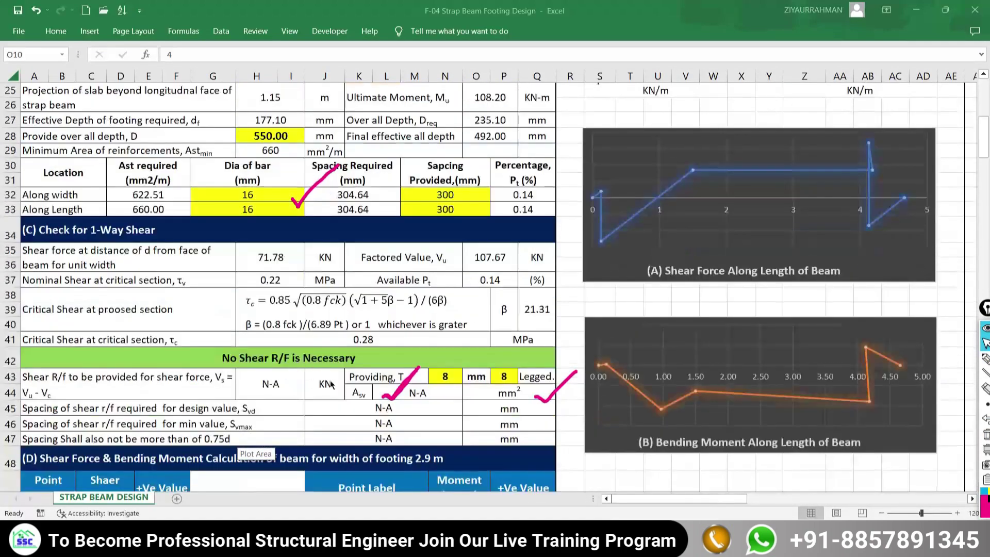
left_click(985, 359)
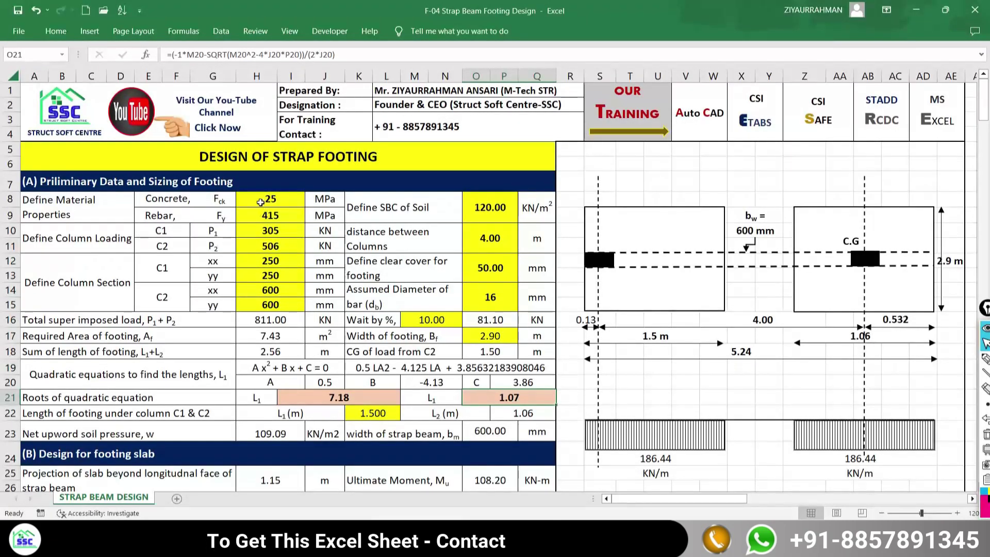
- Set the concrete grade Fck to 20 MPa and select the rebar grade Fy cell
left_click(303, 202)
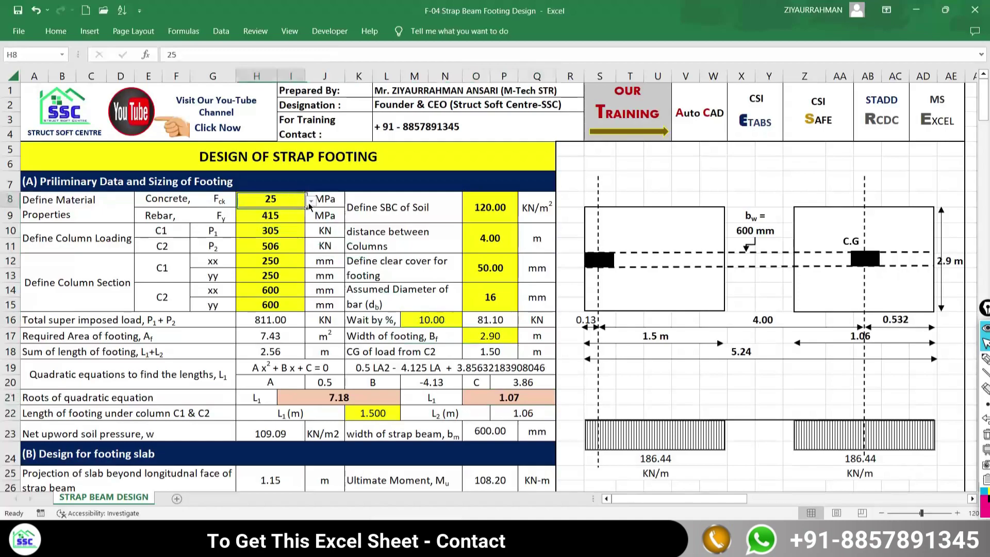
left_click(311, 201)
left_click(225, 214)
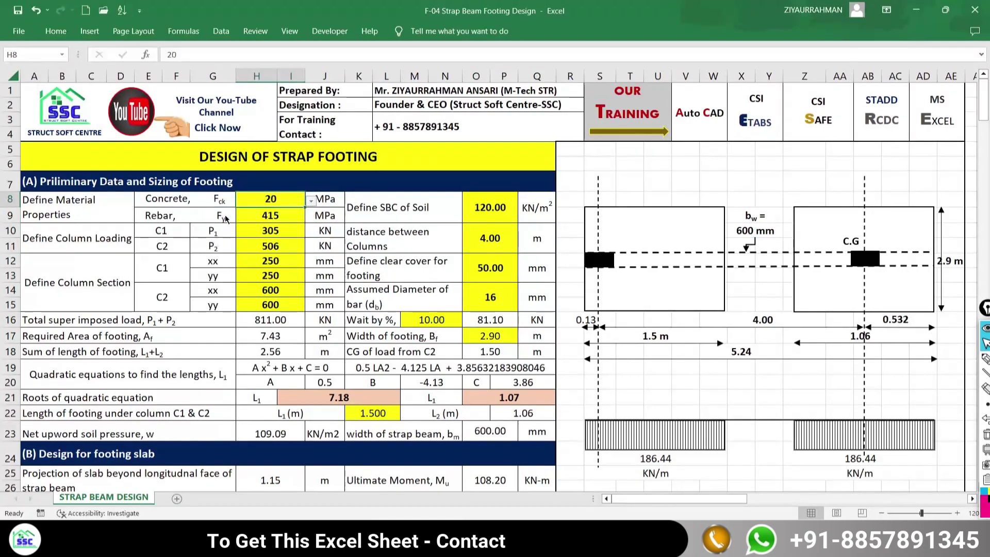
left_click(279, 216)
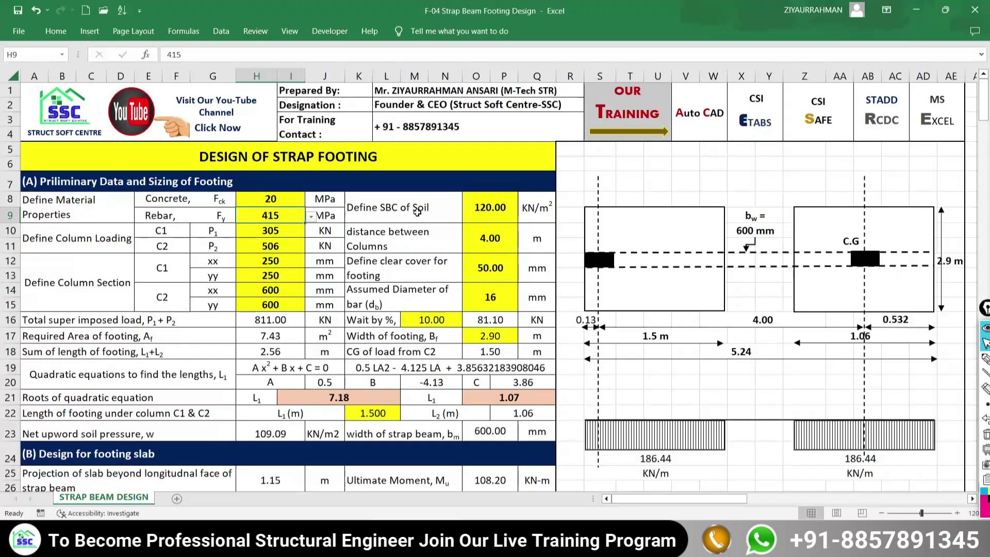
- Check the soil bearing capacity in the AutoCAD problem statement, return to the Excel sheet and set the SBC of soil to 100 KN/m2
key("alt+Tab")
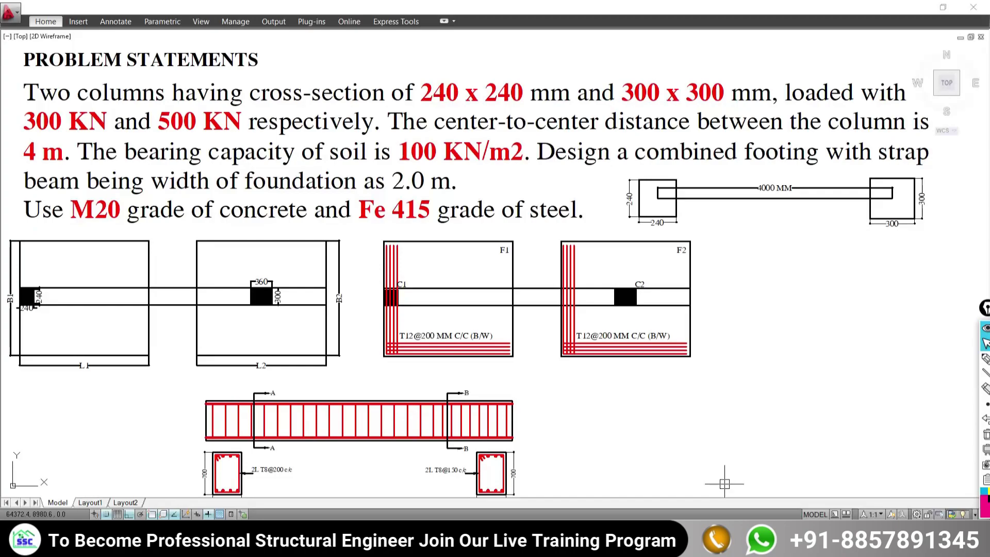
key("alt+Tab")
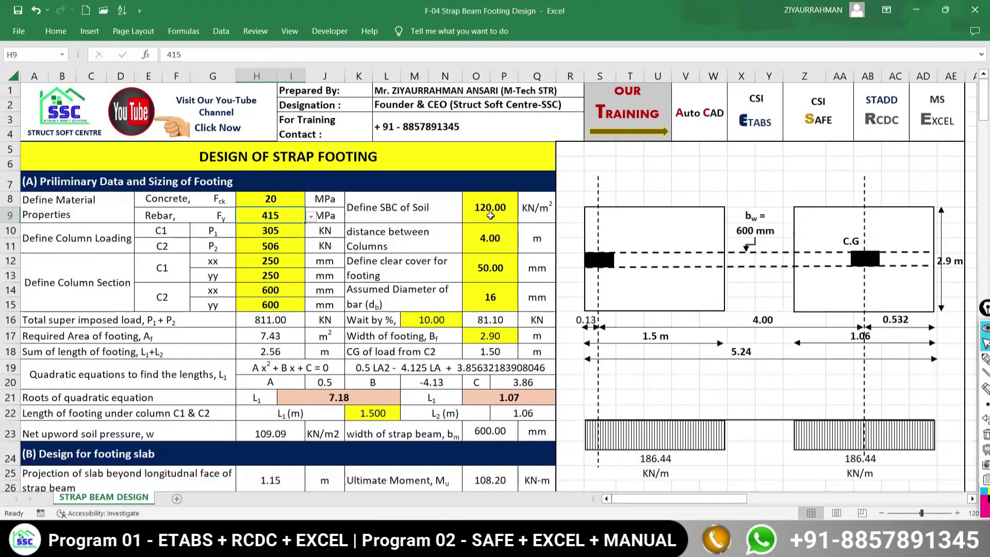
left_click(494, 216)
type("100")
key("Return")
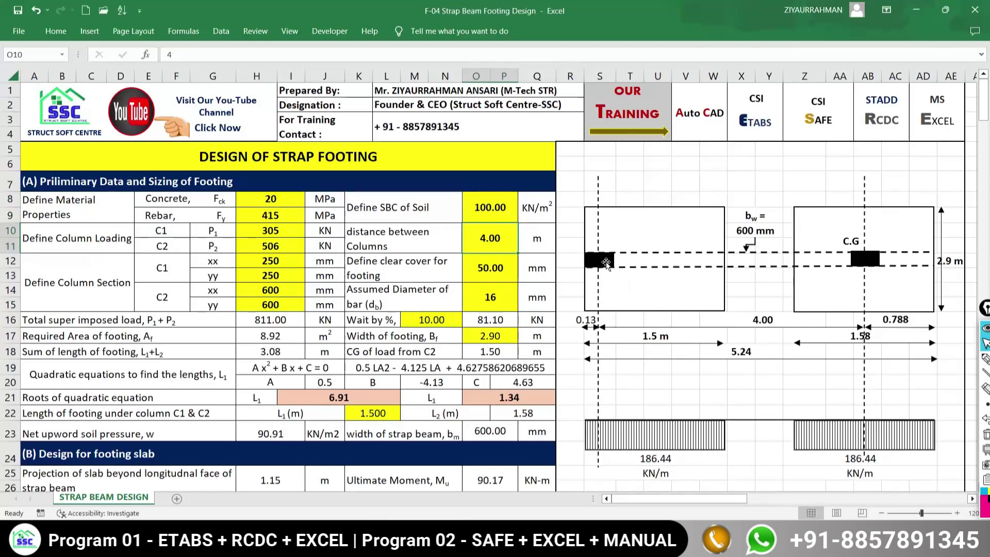
- Tick the column loads P1 and P2 with the pen and clear the marks
left_click(986, 359)
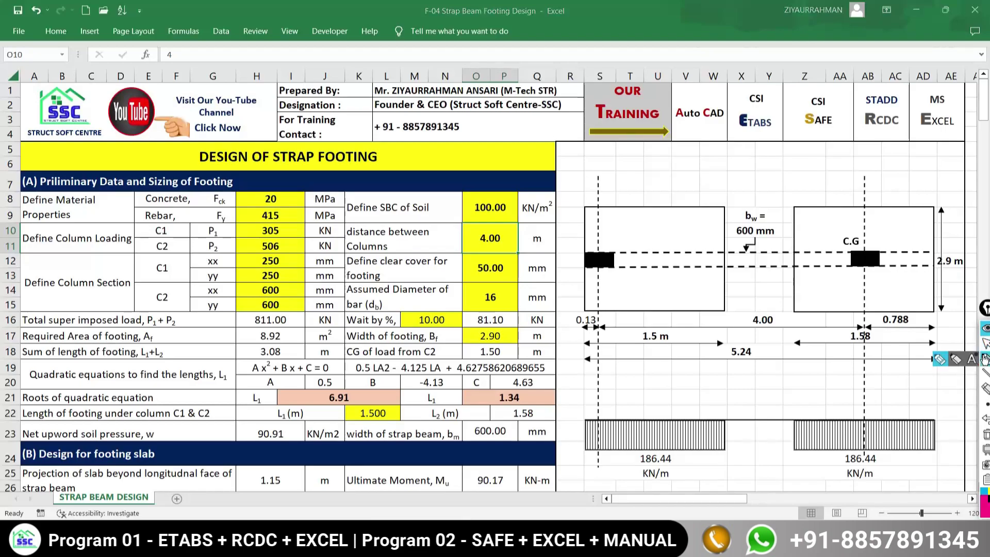
left_click_drag(292, 231, 313, 225)
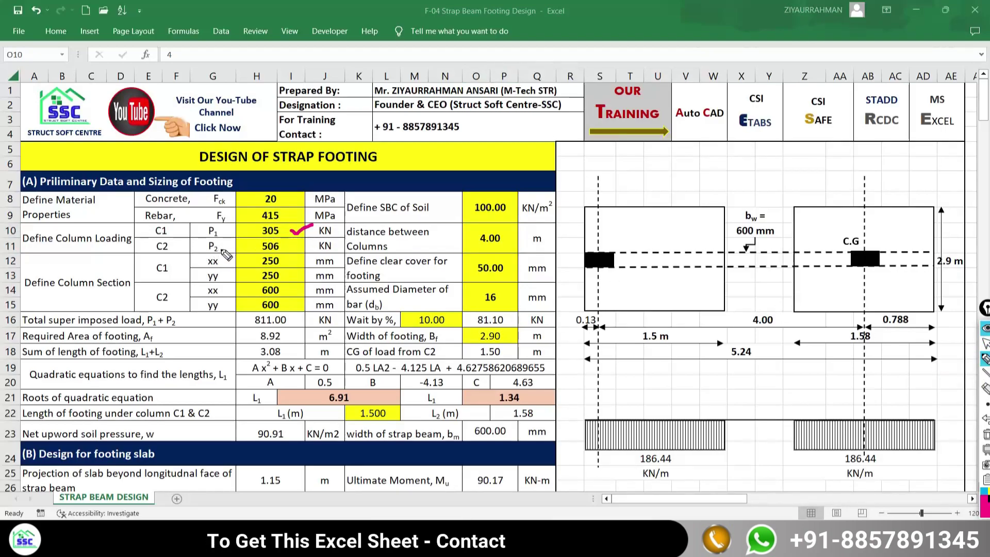
left_click_drag(291, 247, 318, 239)
left_click(985, 435)
left_click(985, 343)
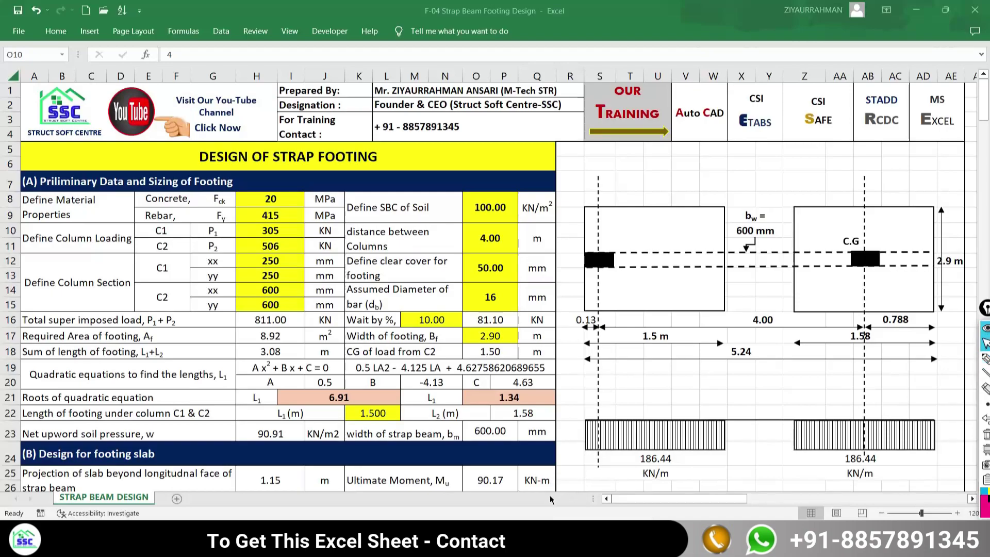
- Switch to the AutoCAD problem statement and underline the 300 KN and 500 KN column loads with the pen
key("alt+Tab")
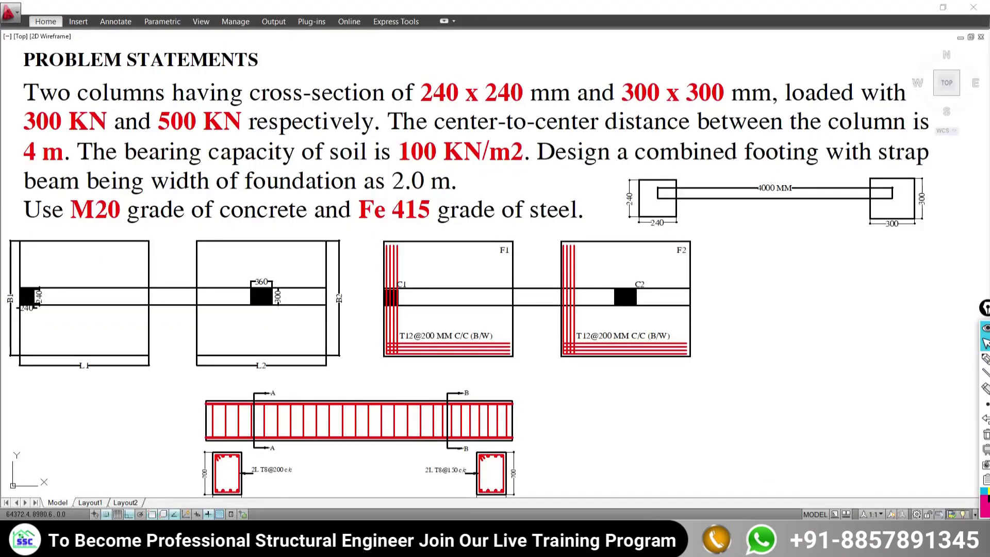
left_click(985, 358)
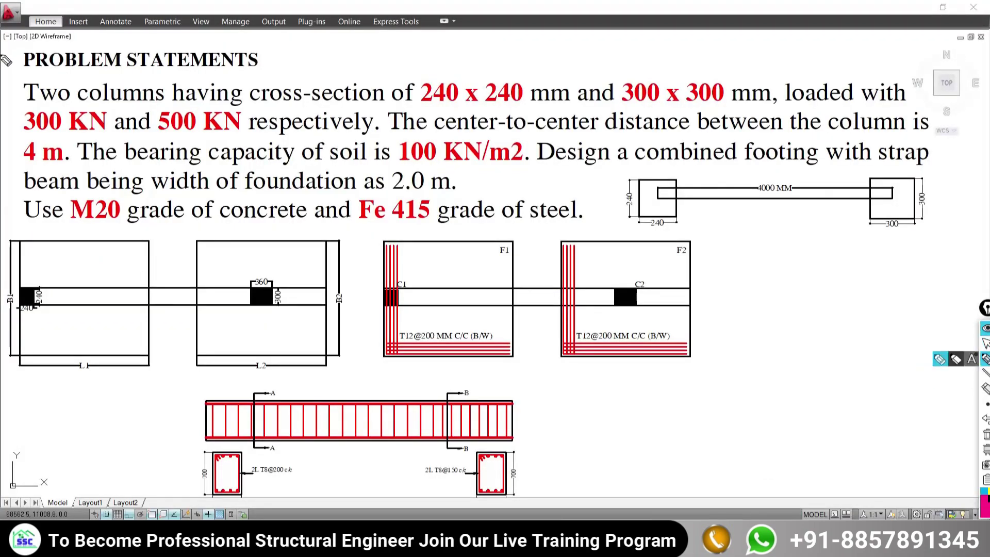
left_click_drag(20, 131, 72, 136)
left_click_drag(162, 136, 267, 137)
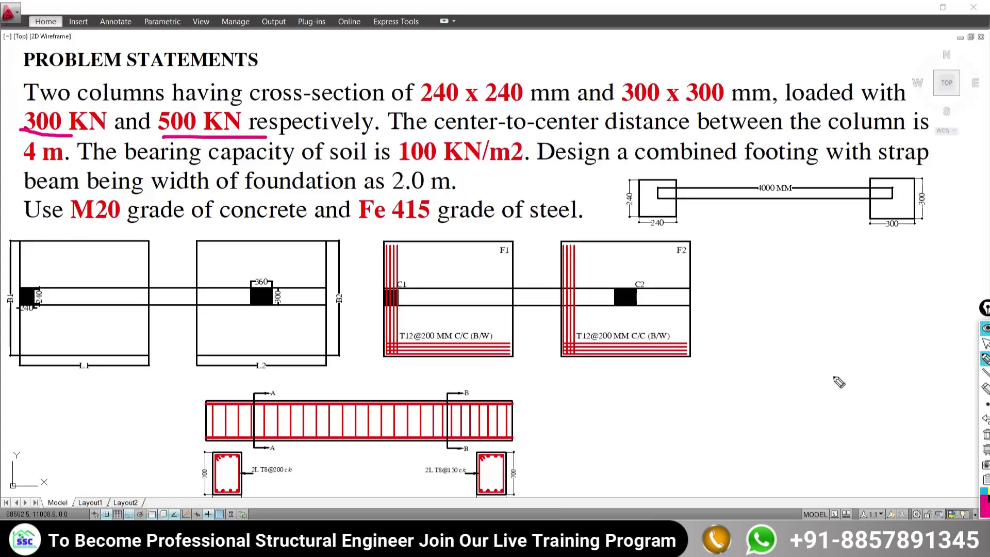
- Return to the Excel sheet and set the column loads P1 to 300 KN and P2 to 500 KN
key("alt+Tab")
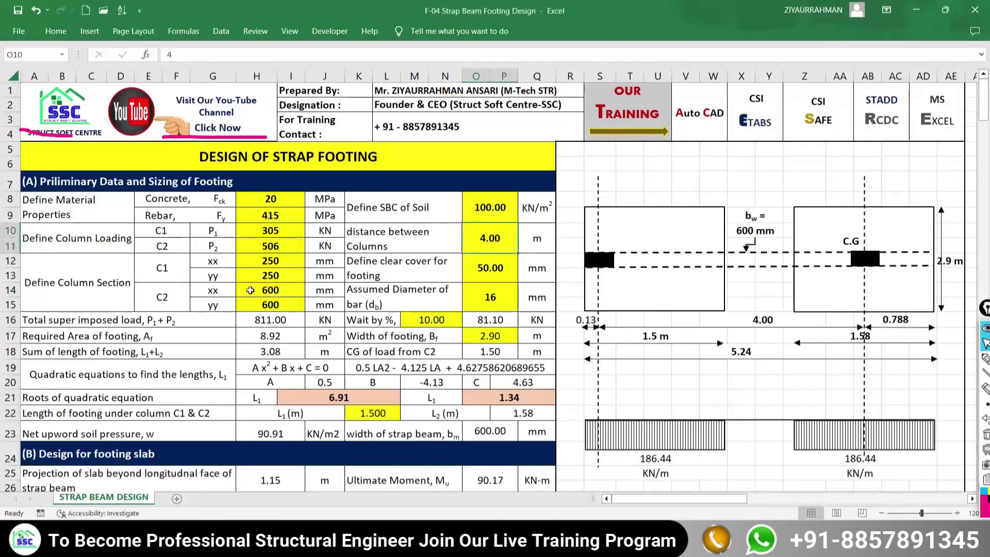
left_click(269, 230)
type("300")
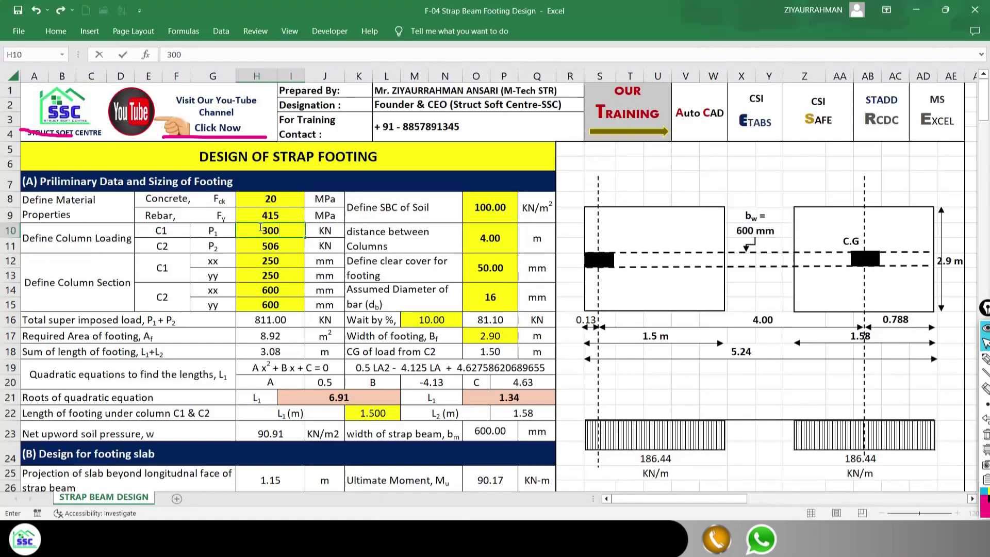
key("Return")
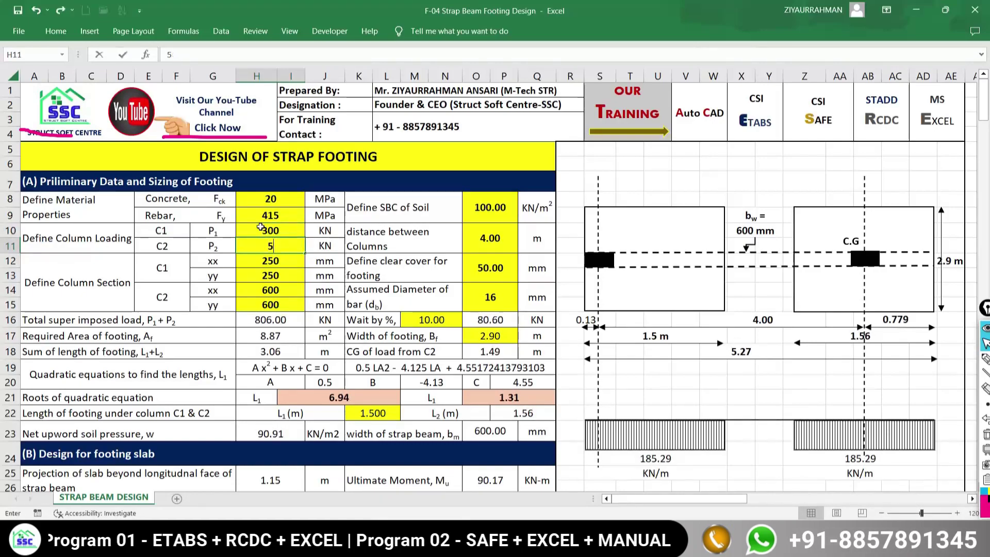
type("50")
key("Return")
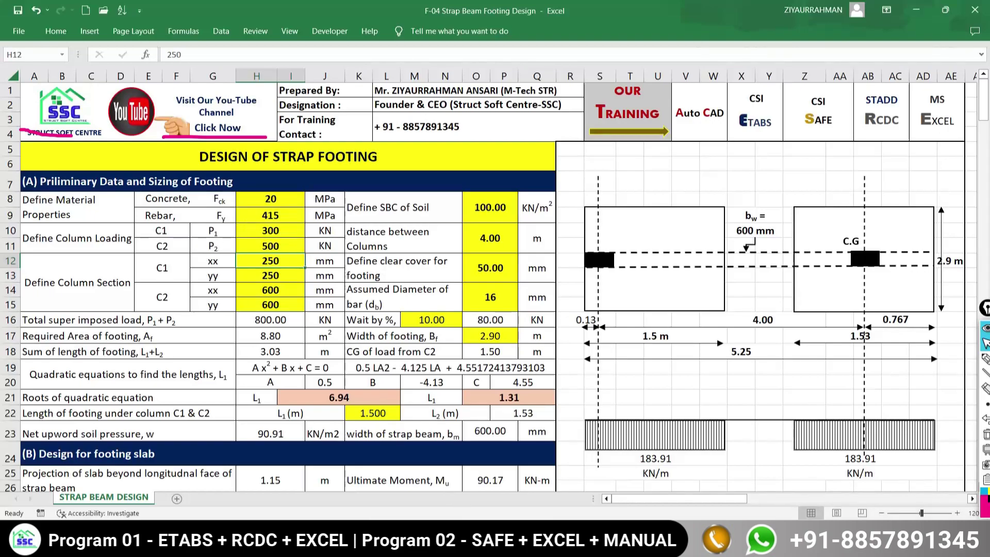
- Switch to the AutoCAD problem statement, underline the 4 m column spacing with the pen and return to the Excel sheet
key("alt+Tab")
key("ctrl+shift+p")
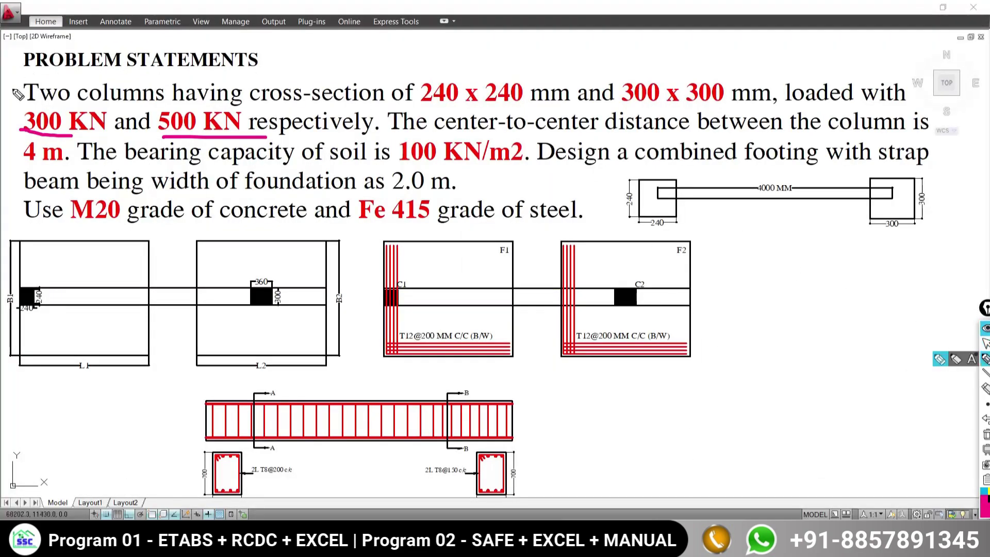
left_click_drag(25, 164, 45, 165)
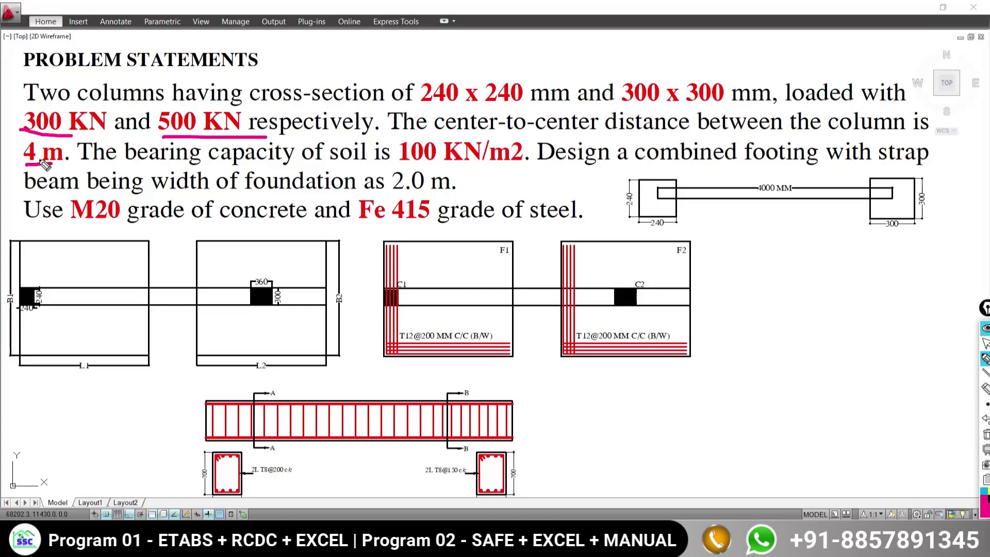
left_click(986, 343)
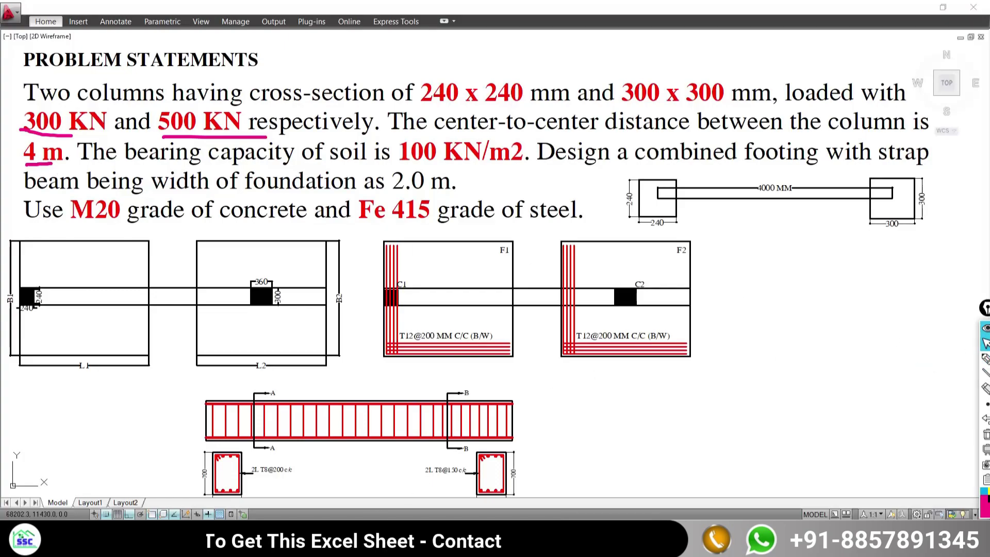
key("alt+Tab")
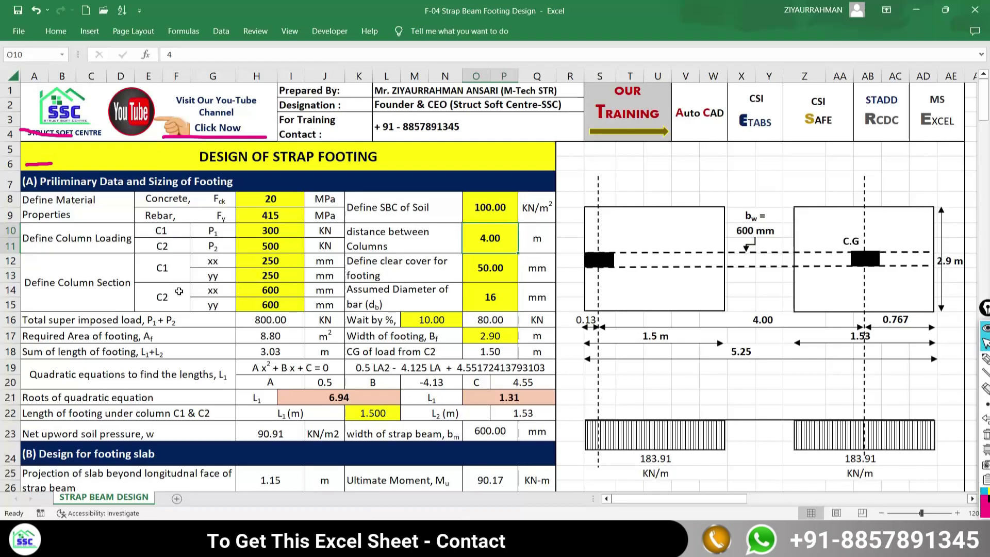
- Select the C1 column section's xx cell, underline the 300 x 300 column size in the AutoCAD problem statement and return to Excel
left_click(270, 261)
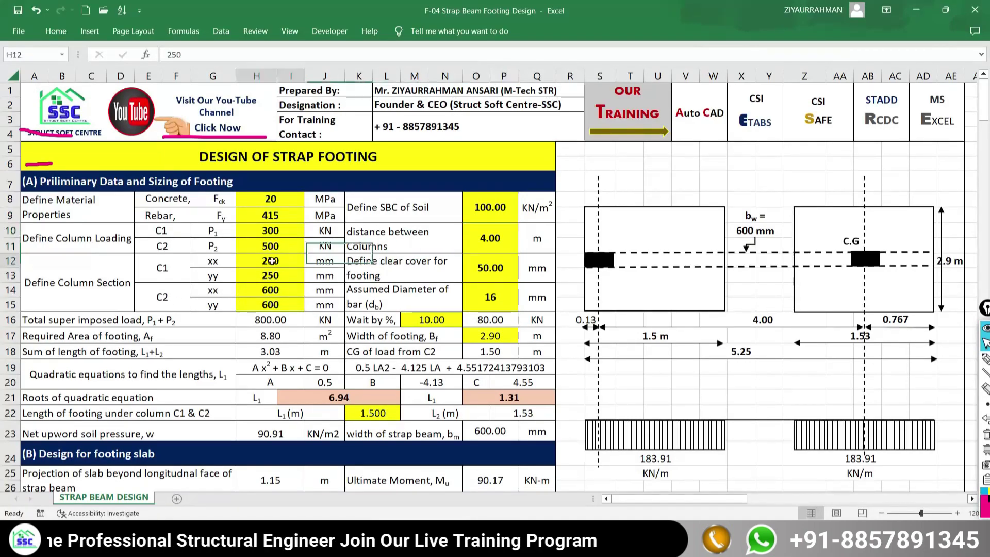
key("alt+Tab")
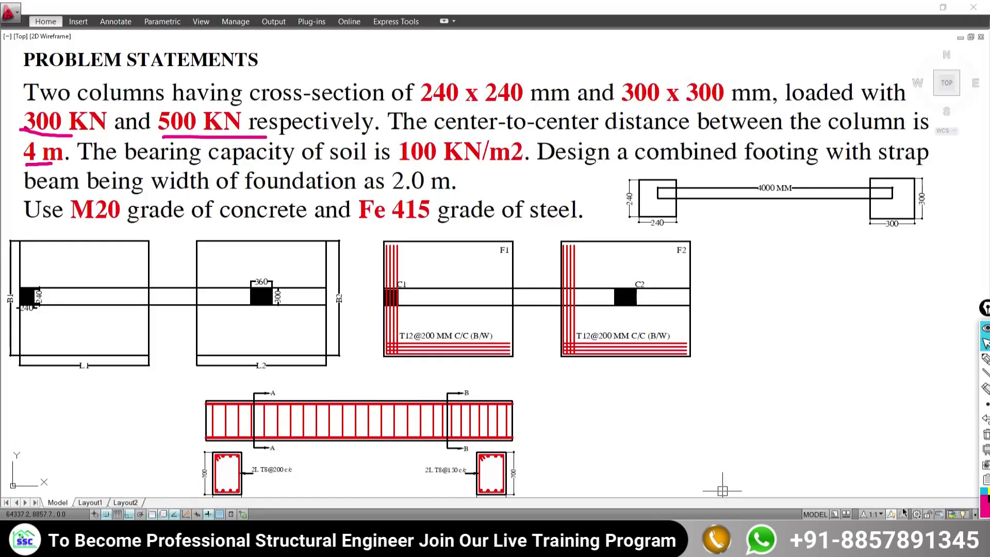
left_click(986, 359)
left_click_drag(633, 106, 724, 106)
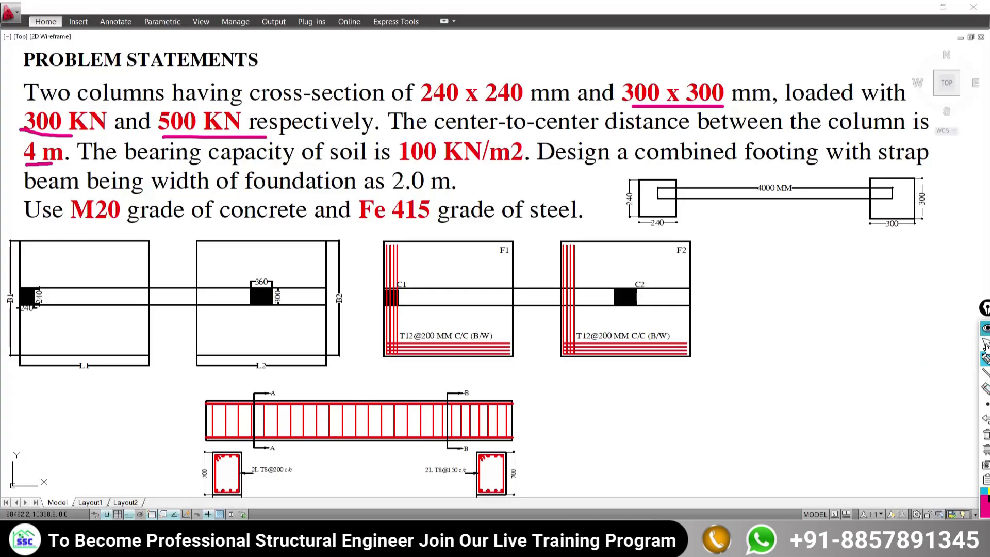
key("alt+Tab")
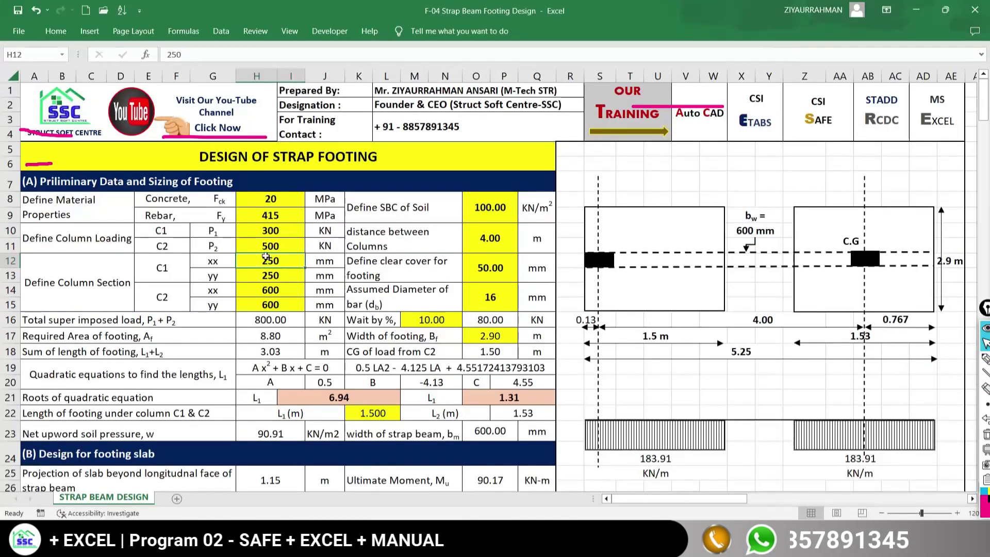
- Set the column C1 section to 240 x 240 mm and the column C2 section to 300 x 300 mm
type("240")
key("Return")
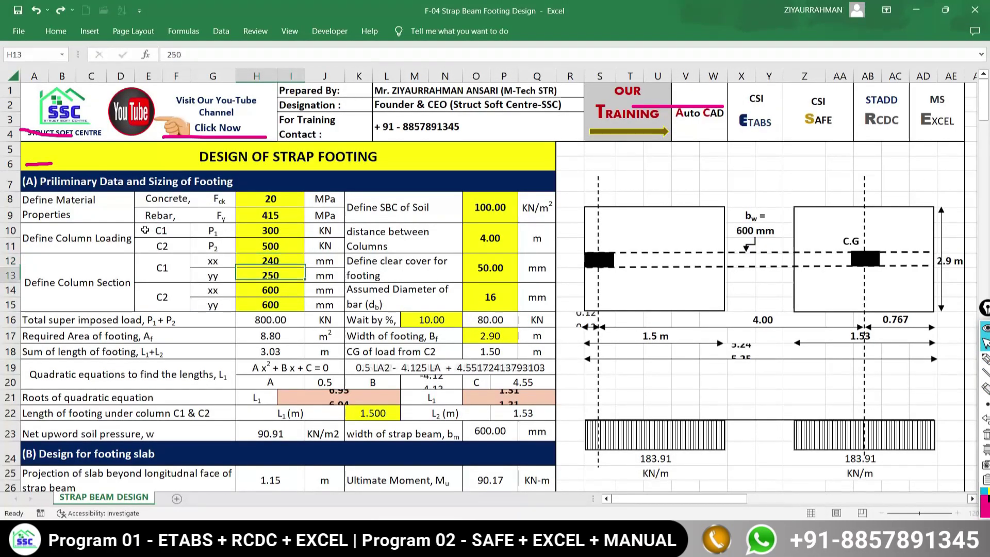
type("240")
key("Return")
type("3")
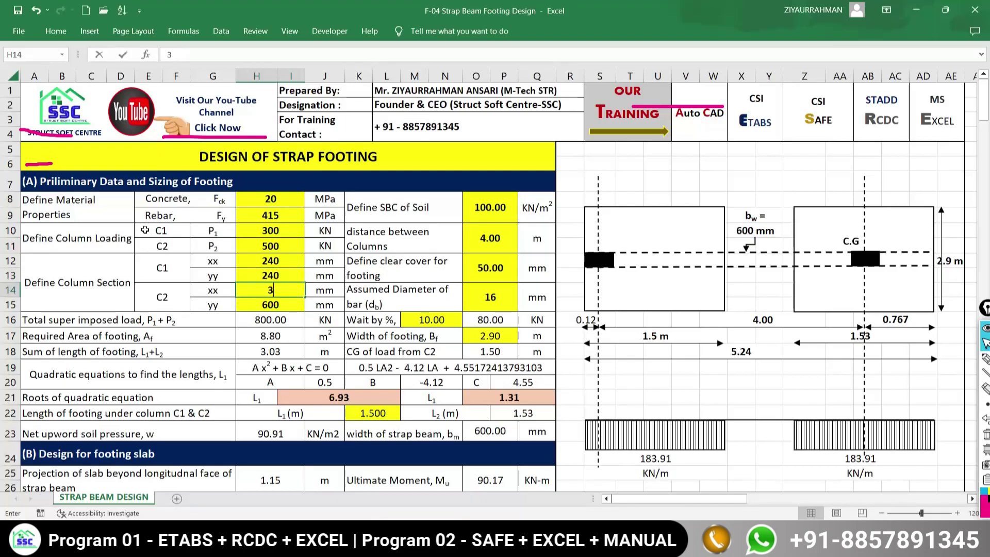
type("00")
key("Return")
type("300")
key("Return")
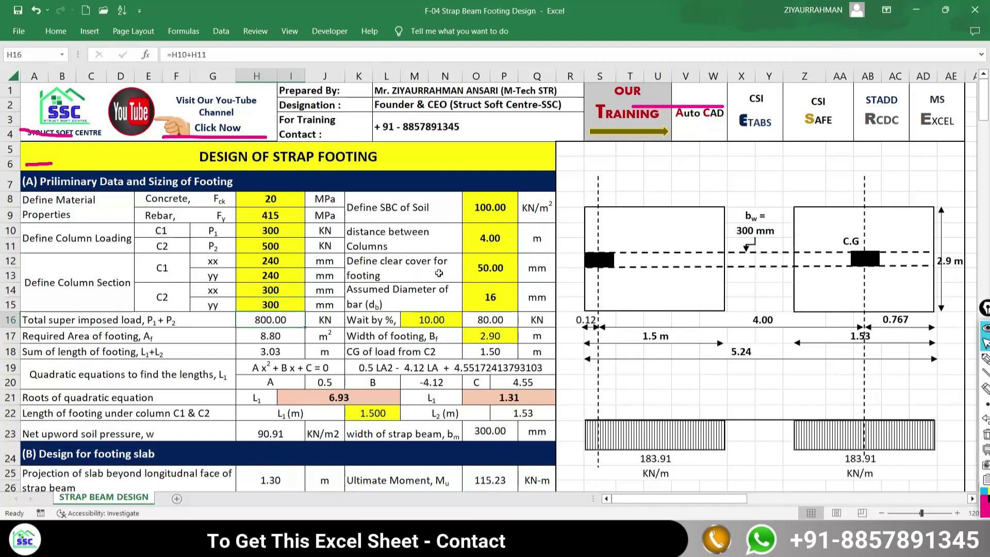
- Check the clear cover cell, try assumed bar diameters of 12, 16 and 20 mm, and set the diameter back to 16 mm
left_click(479, 278)
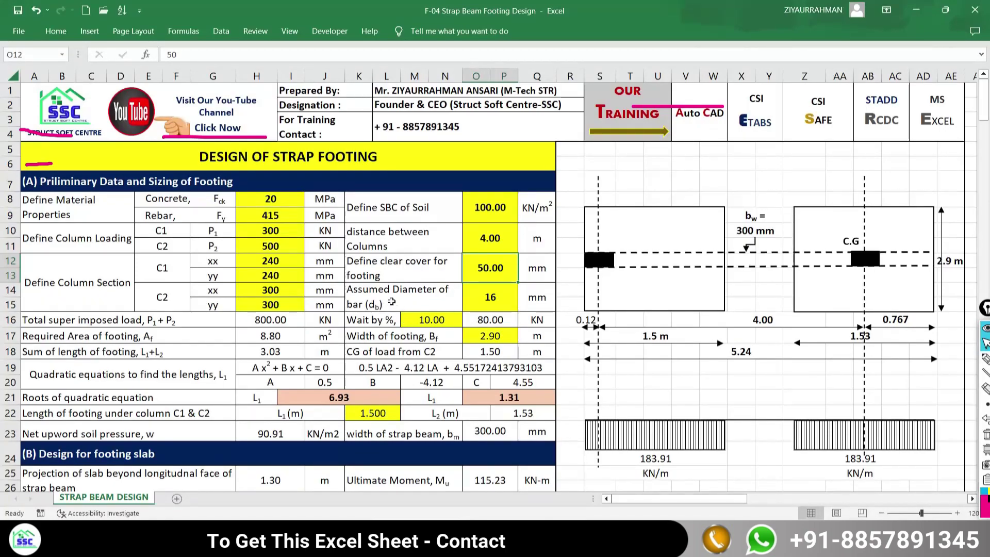
left_click(490, 298)
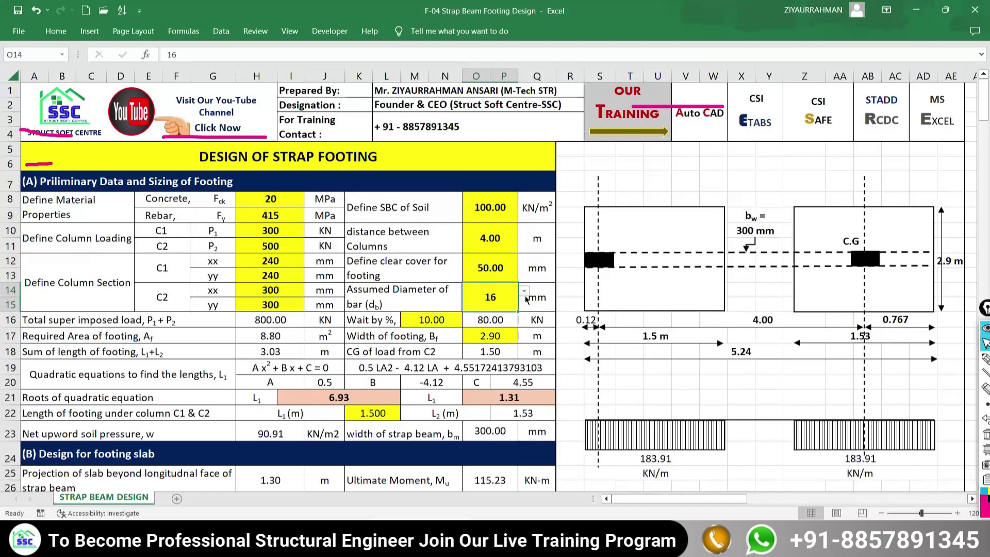
left_click(523, 293)
scroll(523, 320, "down", 2)
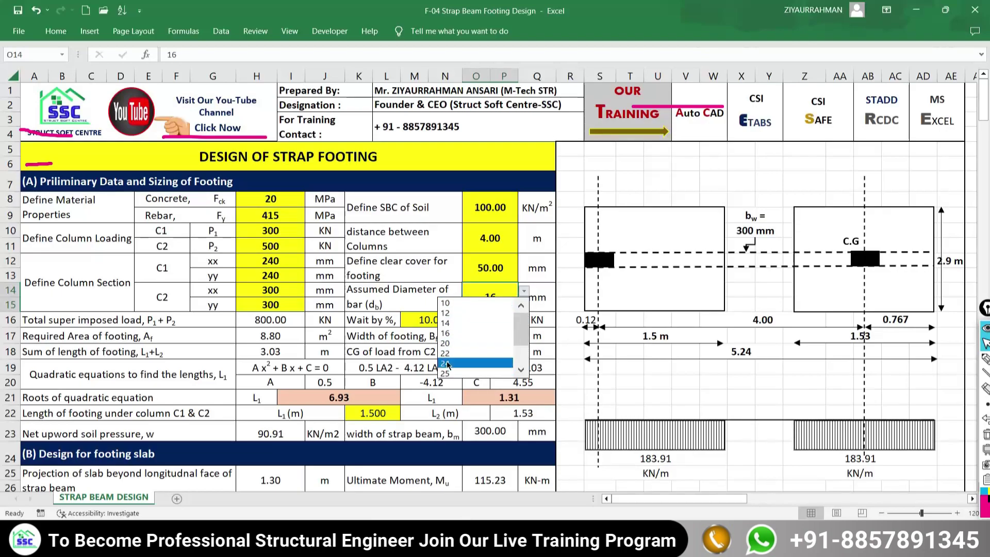
left_click(446, 313)
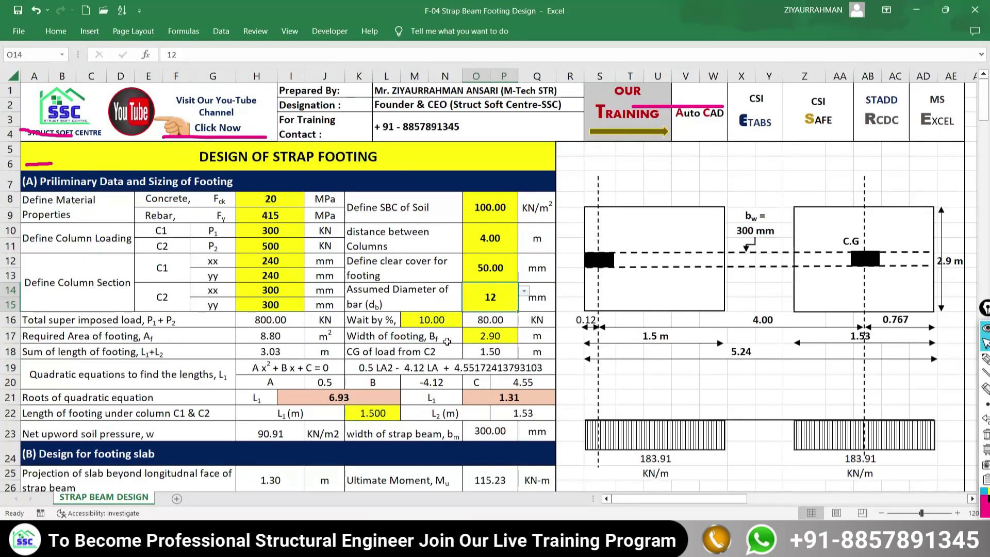
left_click(524, 290)
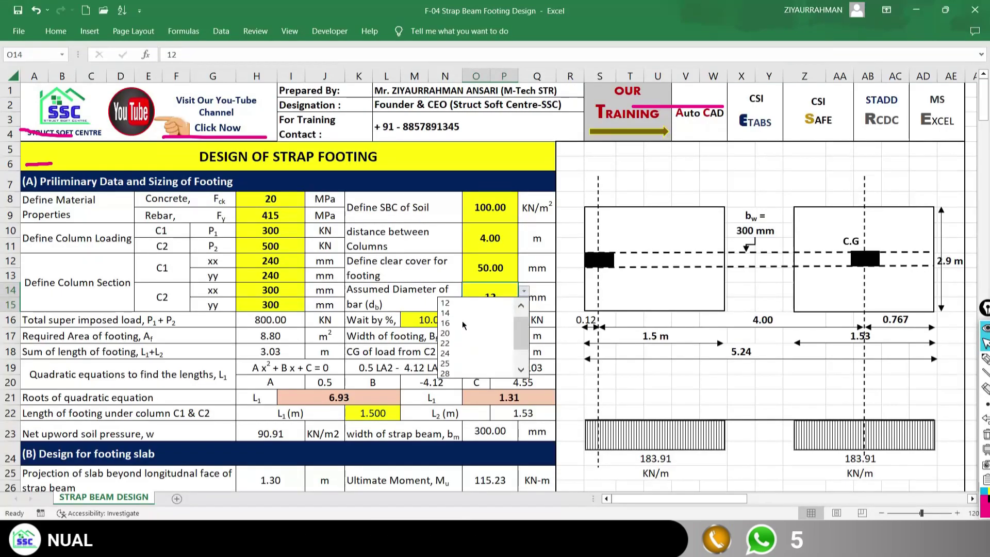
left_click(447, 325)
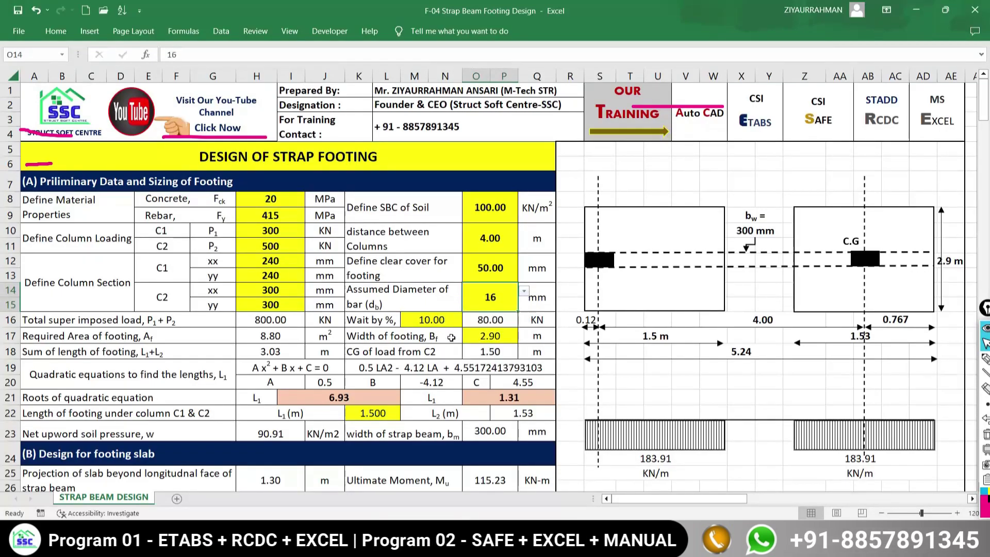
left_click(524, 290)
left_click(448, 313)
left_click(524, 291)
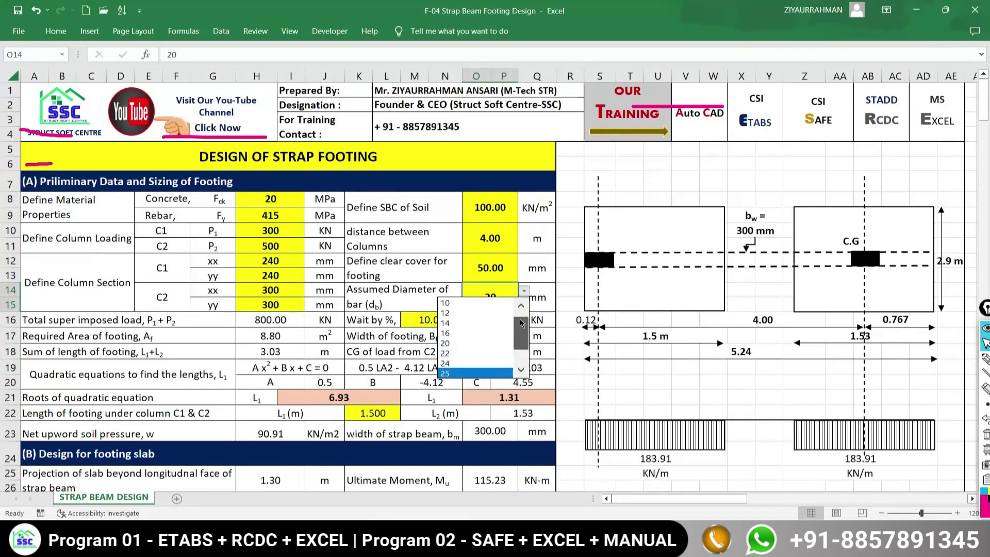
left_click(453, 333)
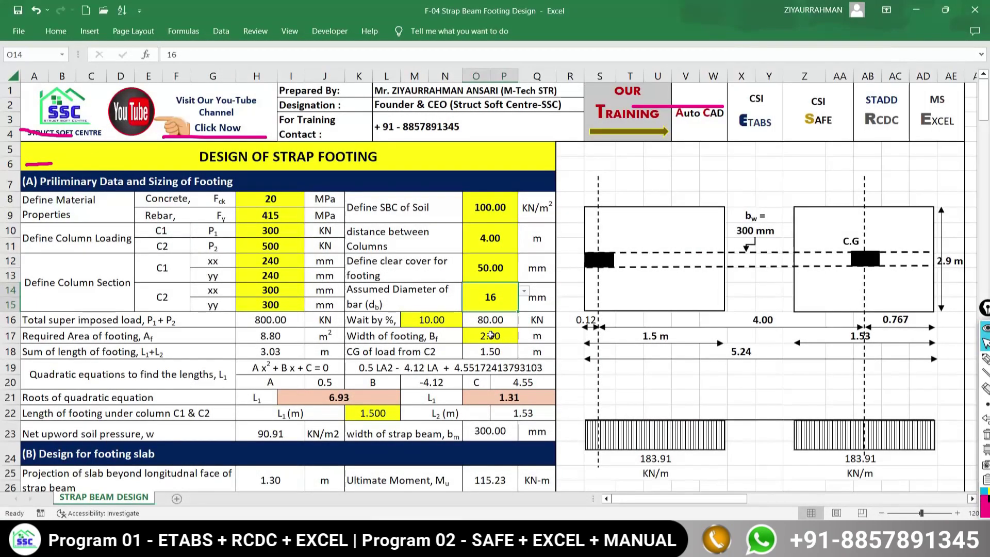
- Set the width of footing Bf to 2 m
left_click(486, 342)
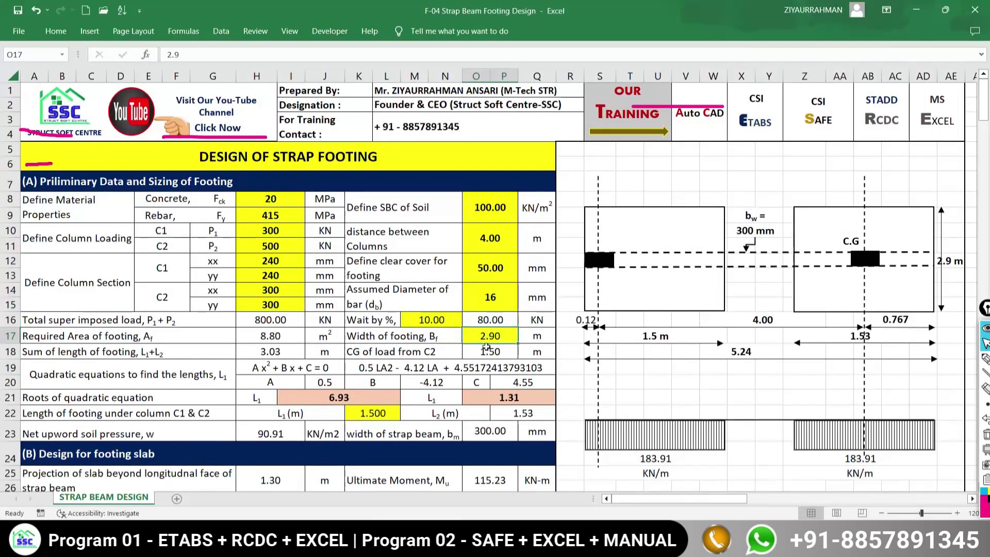
type("2")
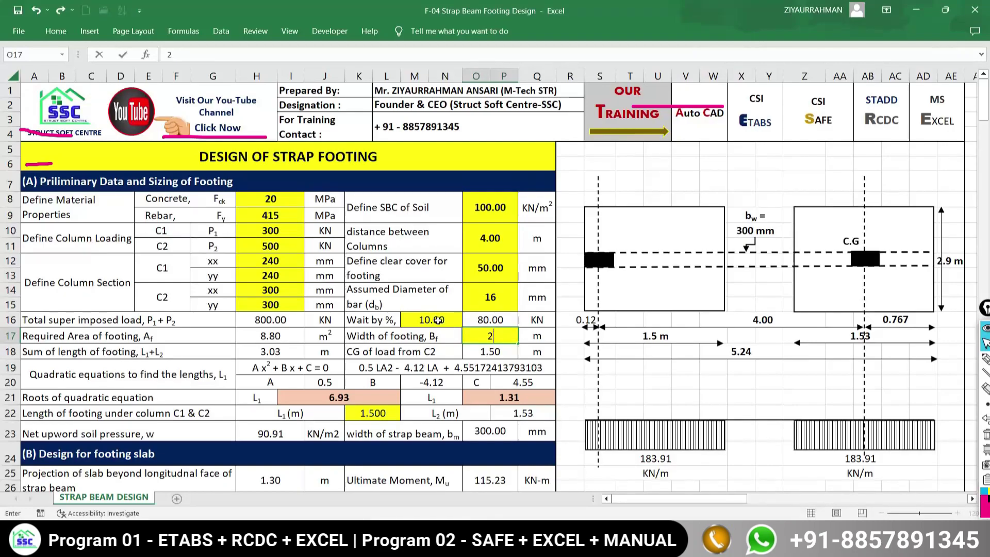
key("Return")
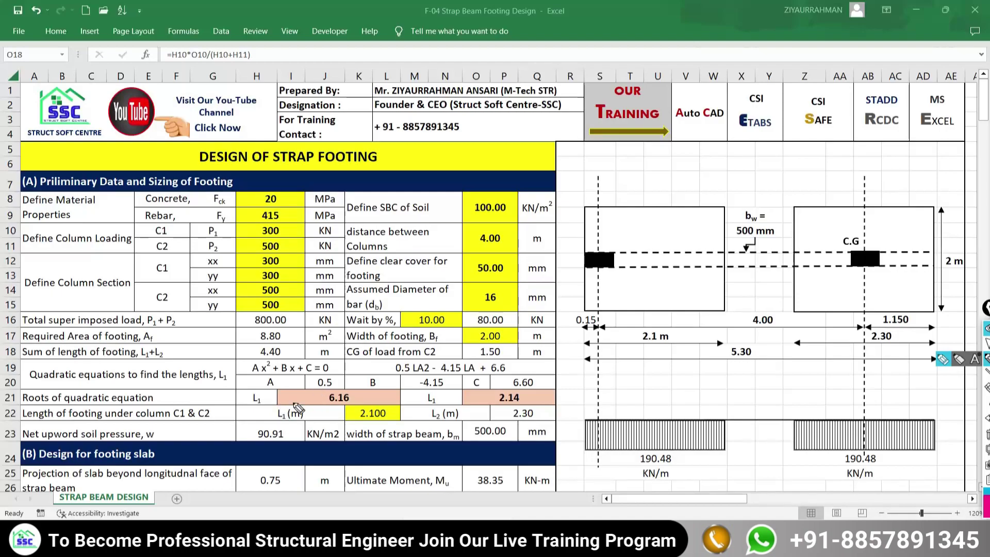
- Underline and label the first footing's length L1 with the pen, link the quadratic roots with a stroke, and clear the marks
left_click_drag(581, 309, 720, 310)
left_click_drag(634, 326, 662, 349)
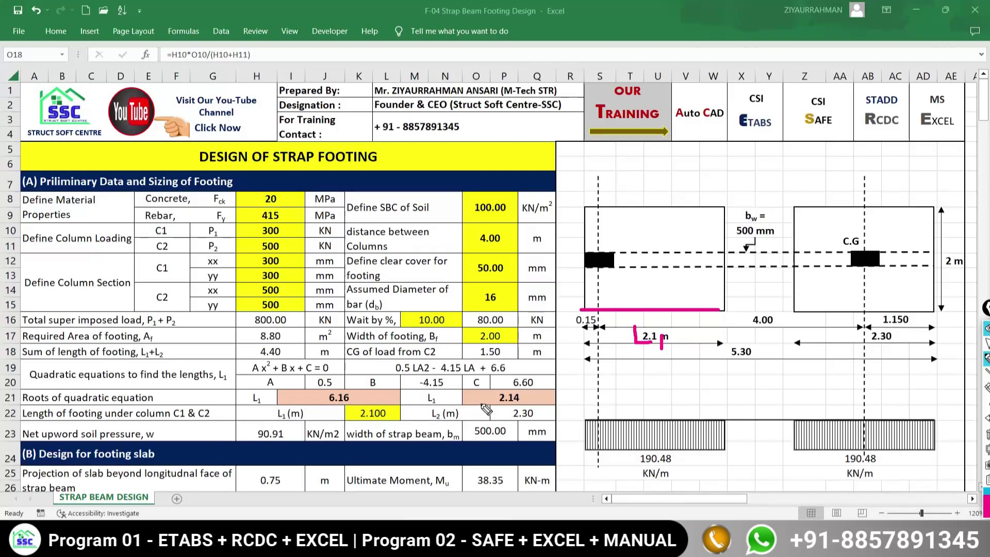
left_click_drag(484, 398, 374, 398)
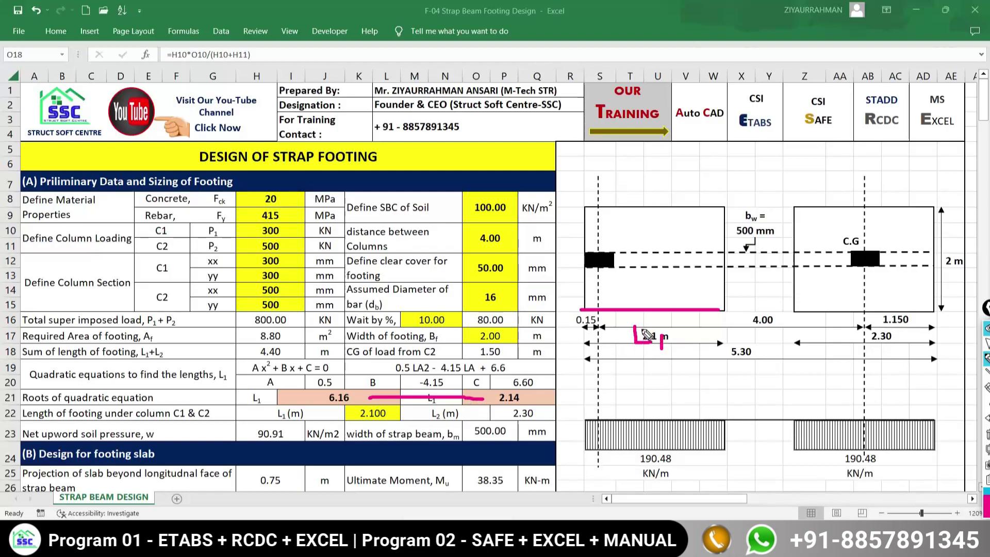
left_click(986, 435)
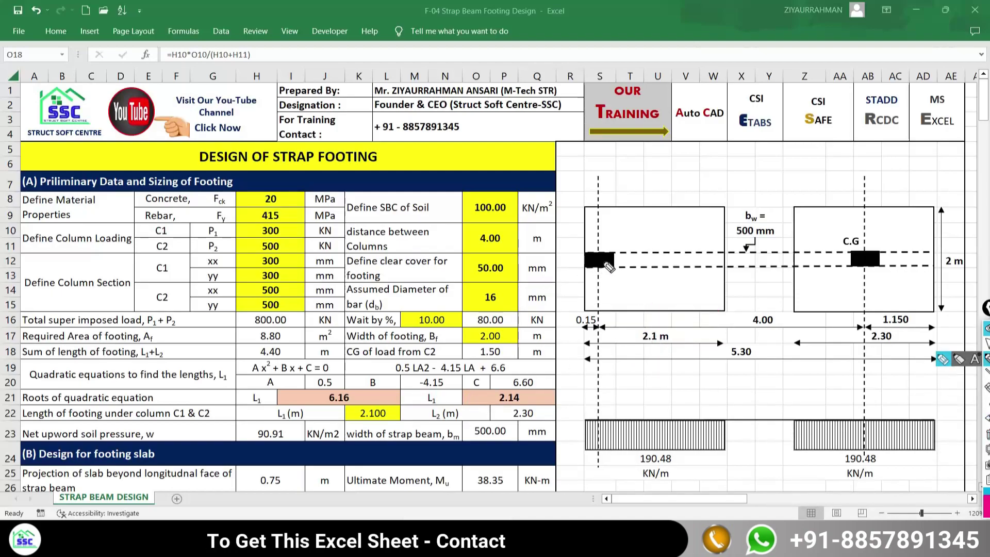
- Mark the 4 m column spacing, circle the 6.16 root, underline the first footing's length with the pen, and clear the marks
mouse_move(602, 264)
left_mouse_down()
mouse_move(885, 260)
mouse_move(735, 251)
mouse_move(714, 265)
left_mouse_up()
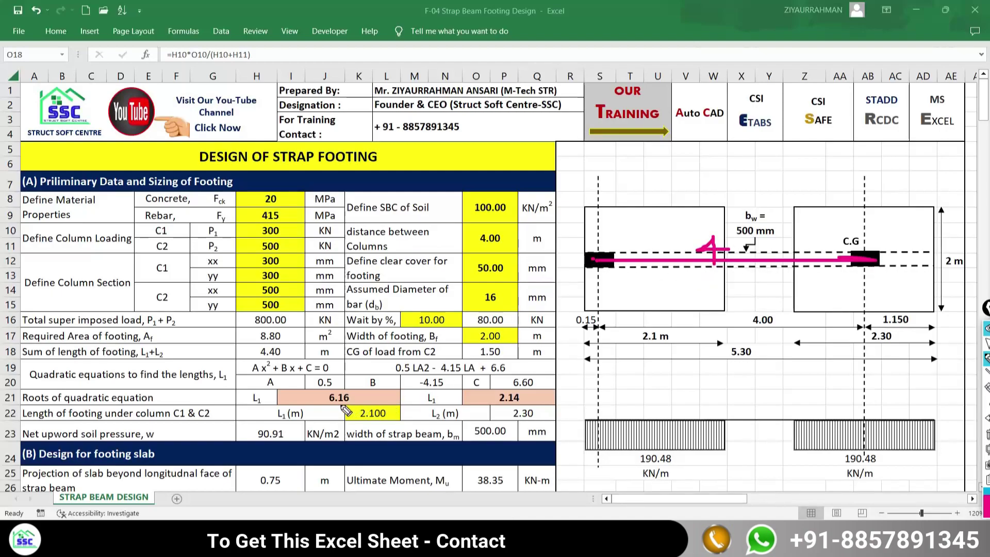
mouse_move(362, 398)
left_mouse_down()
mouse_move(356, 385)
mouse_move(338, 410)
mouse_move(357, 380)
left_mouse_up()
left_click_drag(587, 311, 719, 309)
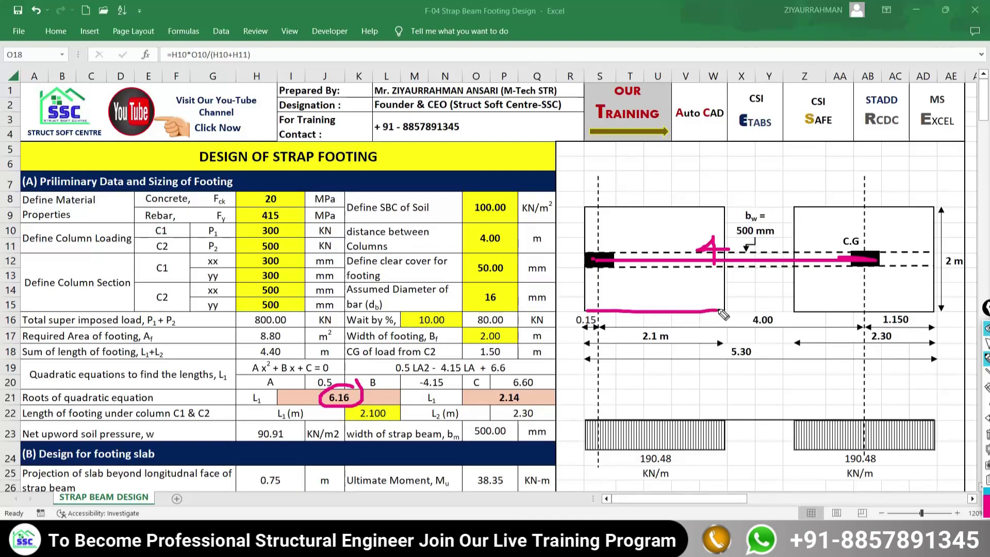
left_click(986, 433)
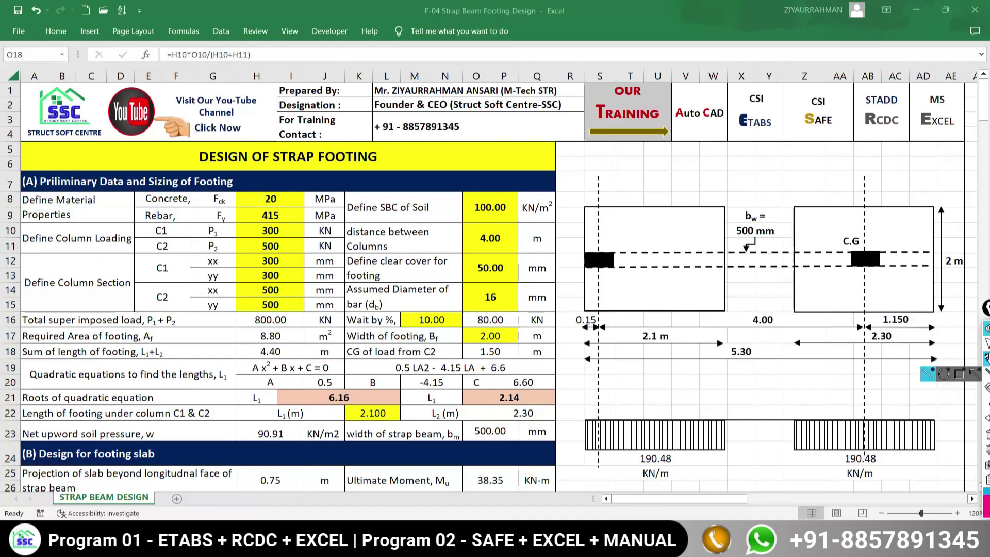
- Set the footing length L1 under column C1 to 2.2 m and underline the length L2 with the pen
left_click(366, 413)
type("2.2")
key("Return")
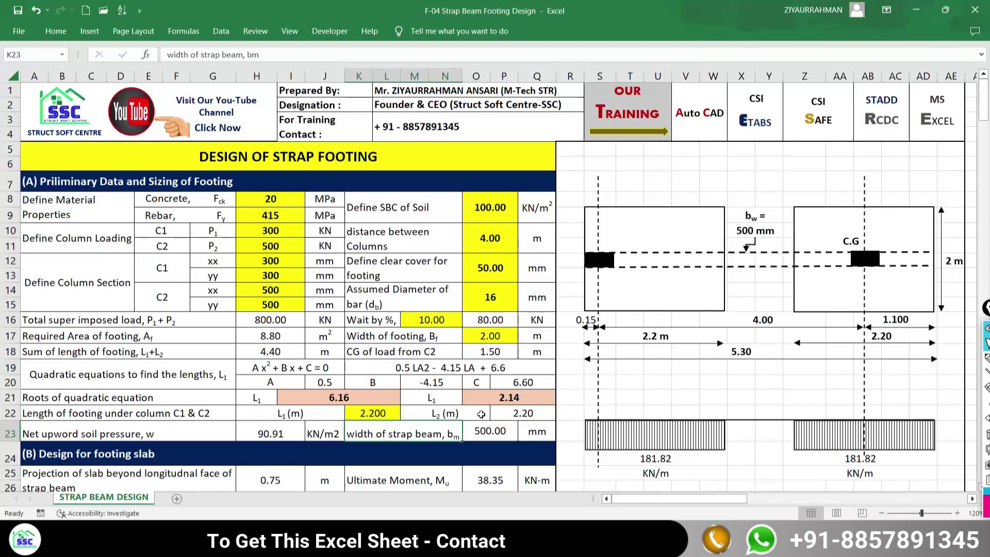
left_click(807, 345)
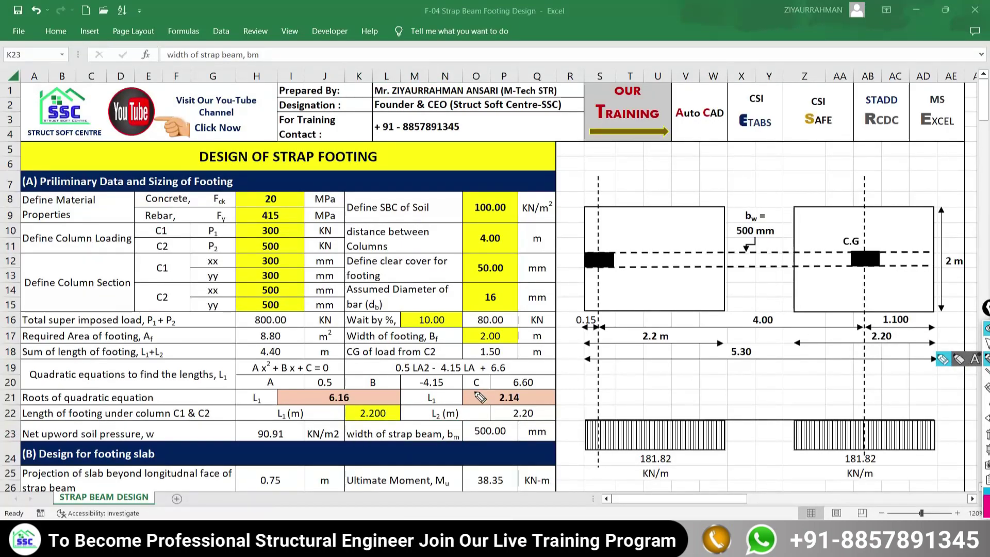
left_click_drag(505, 418, 540, 418)
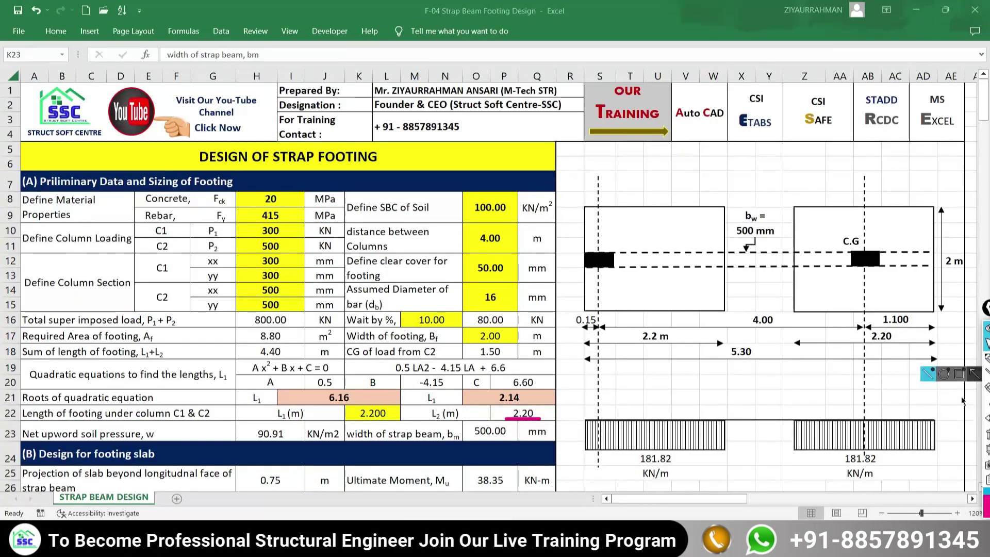
- Underline and circle the required overall depth Dreq of the footing slab with the pen, and clear all marks
scroll(320, 382, "down", 2)
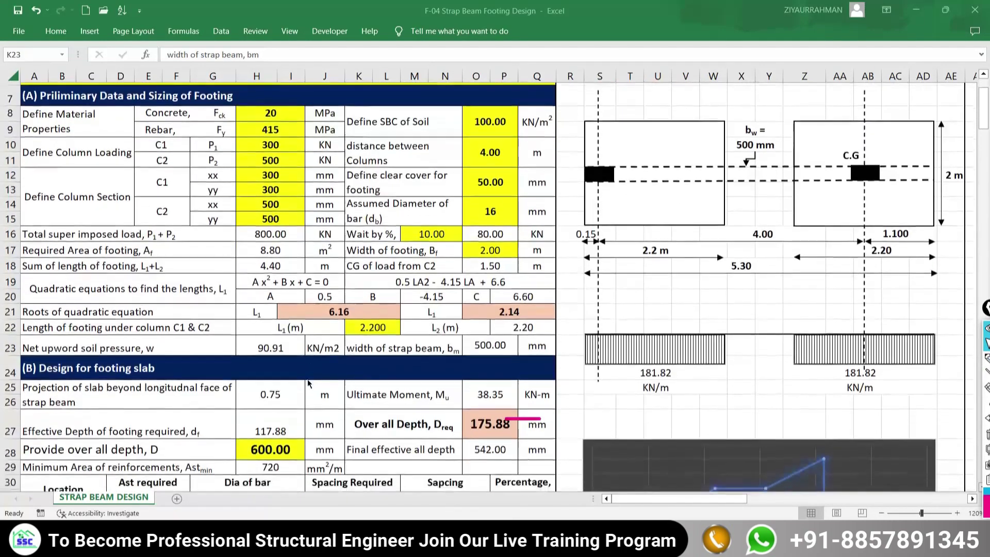
scroll(320, 389, "down", 1)
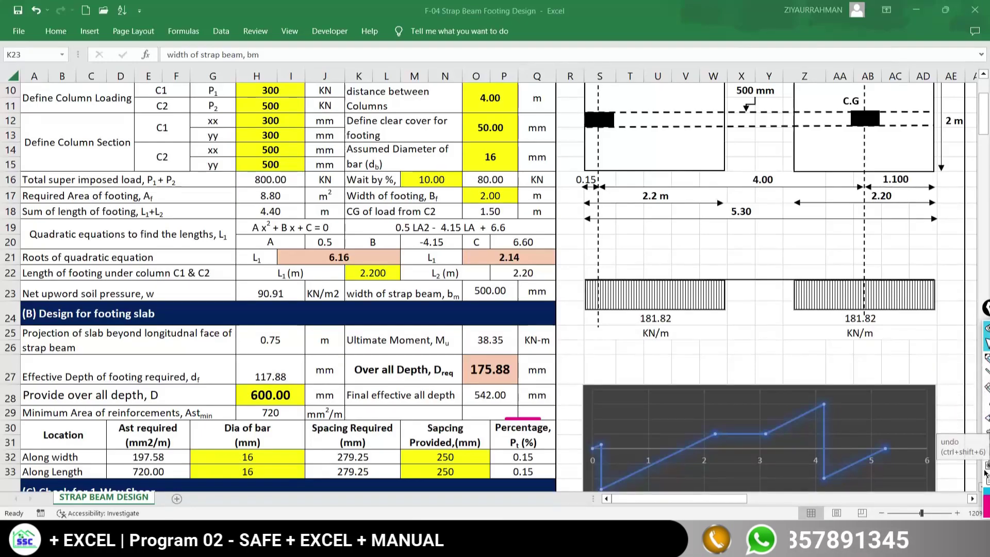
left_click(986, 434)
left_click(986, 359)
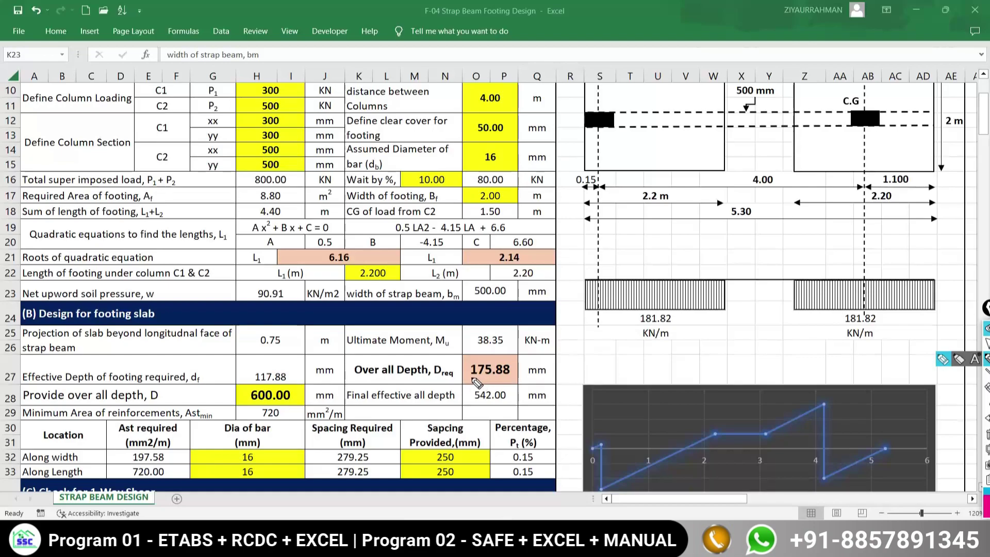
left_click_drag(469, 377, 506, 379)
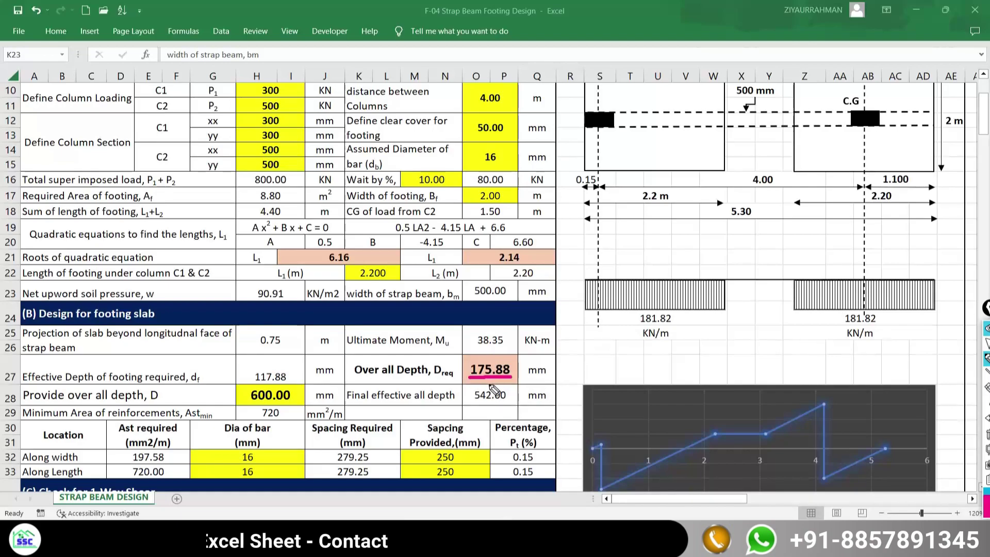
mouse_move(487, 358)
left_mouse_down()
mouse_move(511, 394)
mouse_move(538, 358)
mouse_move(503, 356)
left_mouse_up()
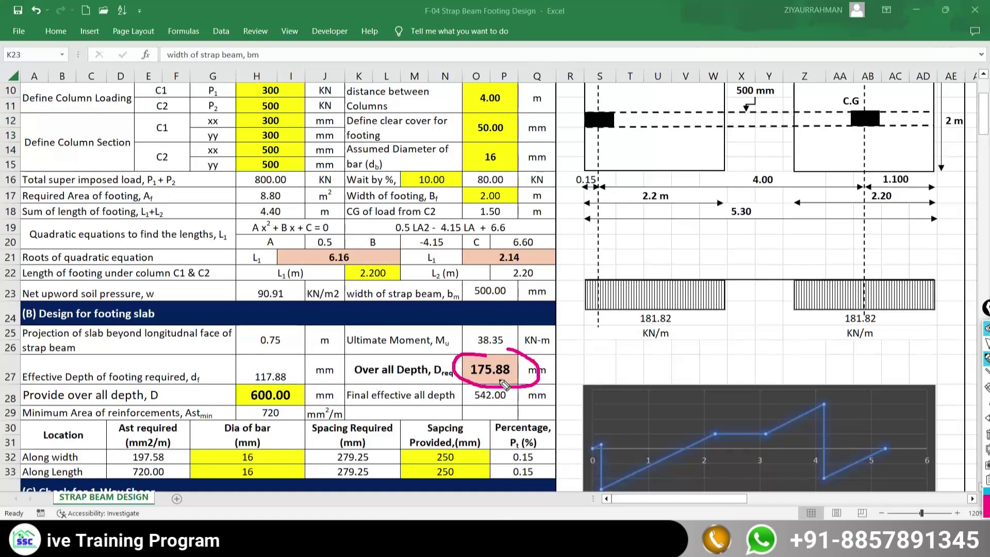
left_click(987, 435)
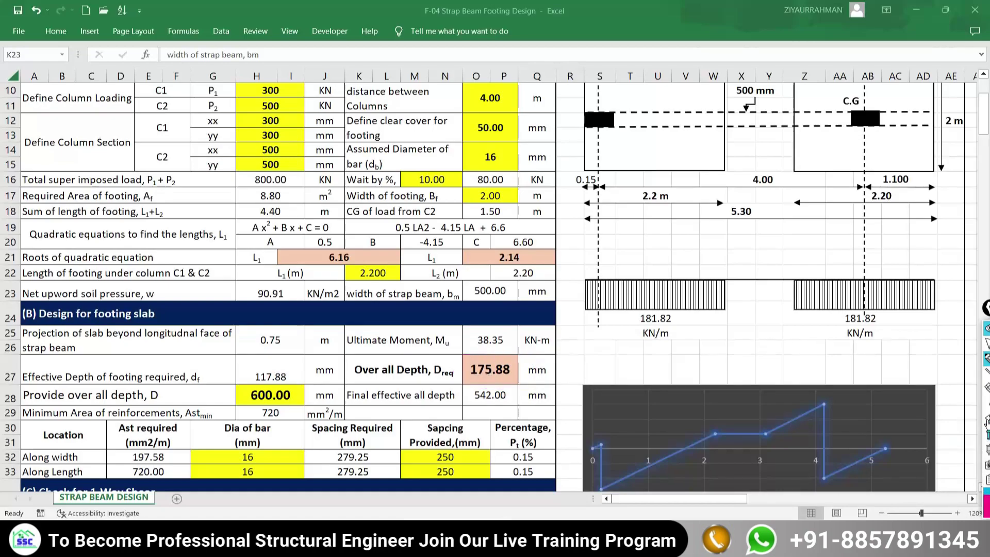
left_click(987, 343)
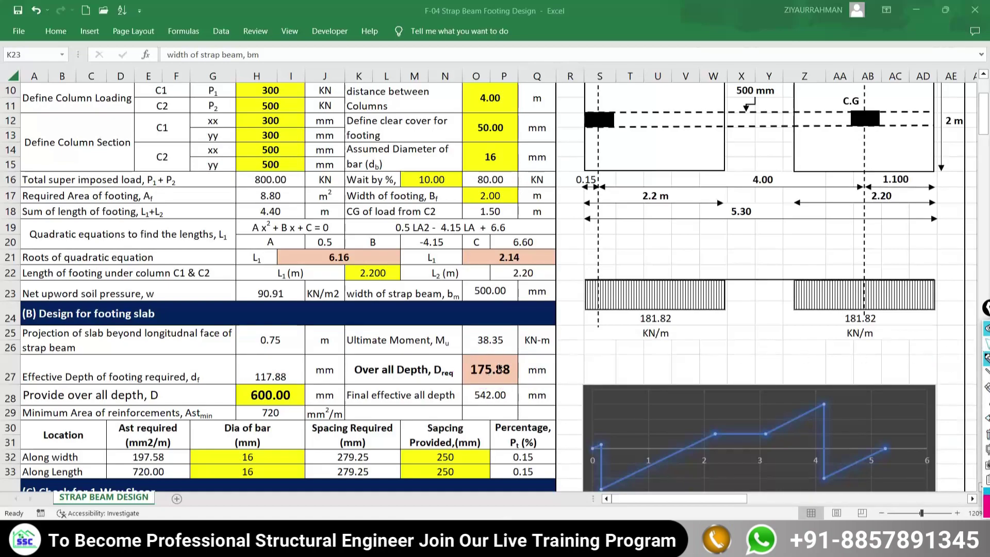
- Set the provided overall depth D of the footing slab to 450 mm
left_click(253, 396)
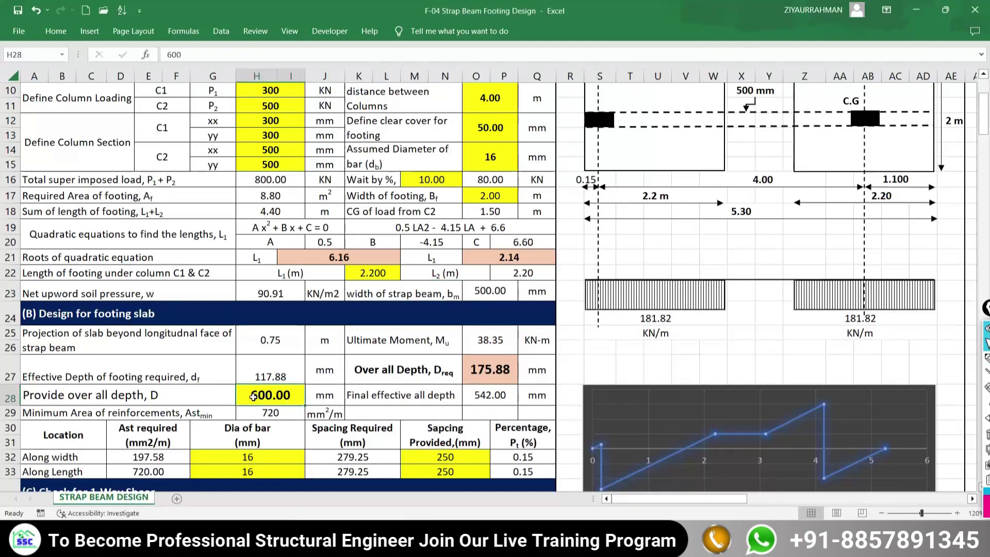
type("450")
key("Return")
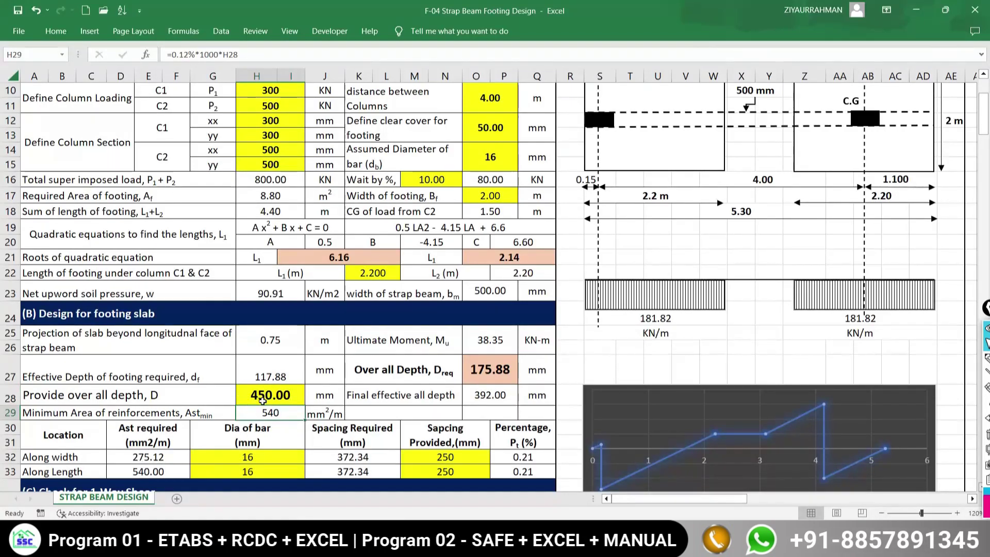
- Mark the required Ast along width and length with the pen, link them to the minimum reinforcement area, and clear the marks
scroll(262, 401, "down", 1)
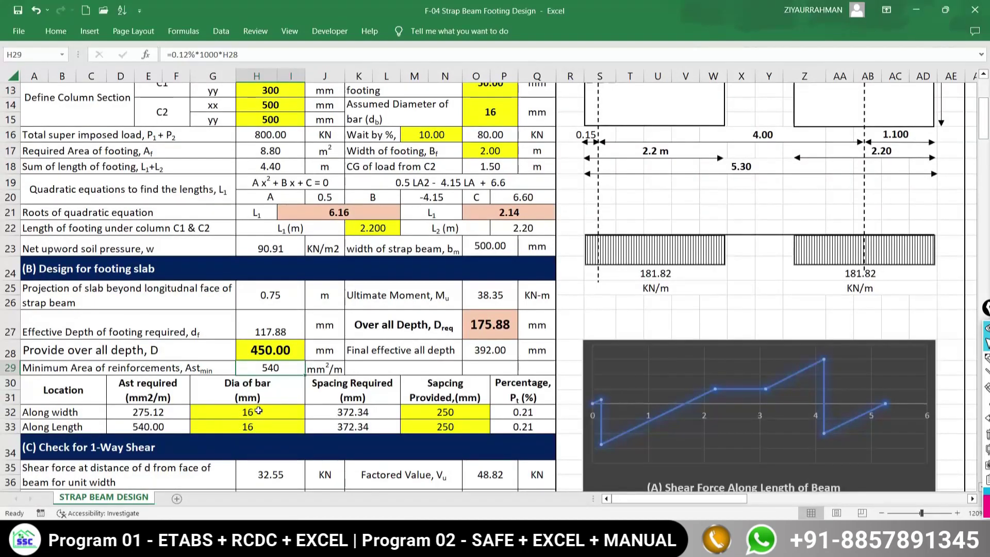
left_click(261, 413)
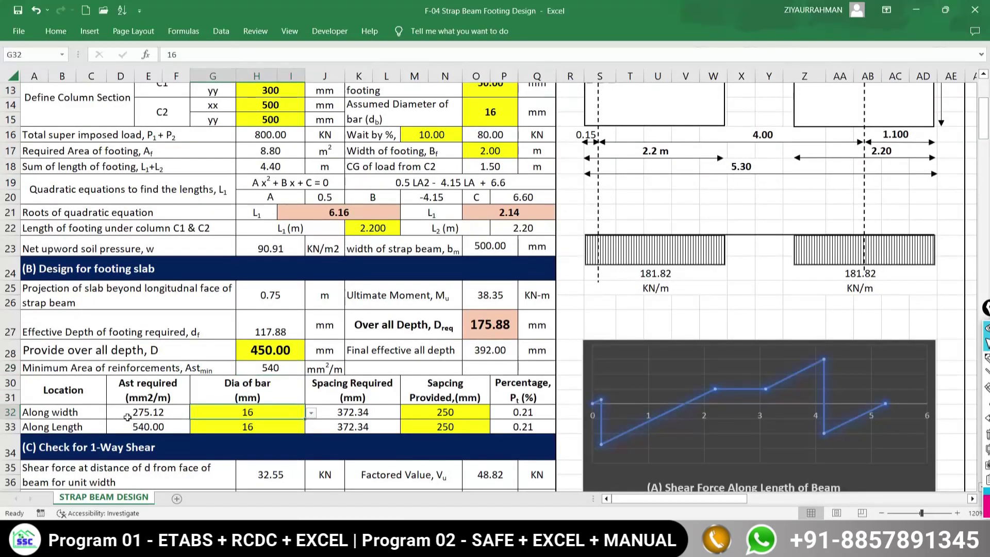
left_click(986, 357)
left_click_drag(52, 420, 99, 420)
mouse_move(178, 405)
left_mouse_down()
mouse_move(124, 419)
mouse_move(154, 421)
mouse_move(174, 400)
left_mouse_up()
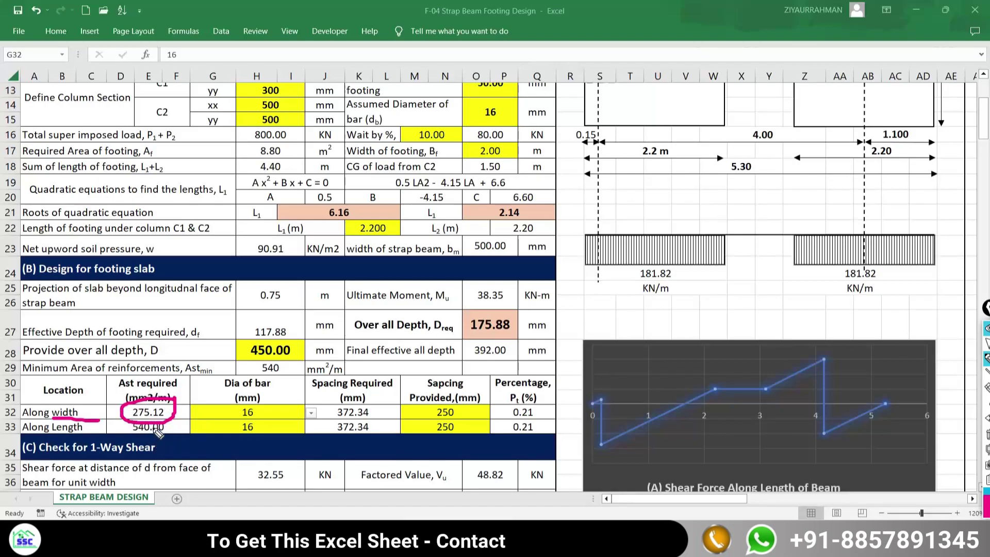
mouse_move(174, 421)
left_mouse_down()
mouse_move(133, 418)
mouse_move(125, 438)
mouse_move(181, 430)
mouse_move(139, 400)
mouse_move(124, 438)
mouse_move(178, 433)
mouse_move(163, 424)
left_mouse_up()
key("Escape")
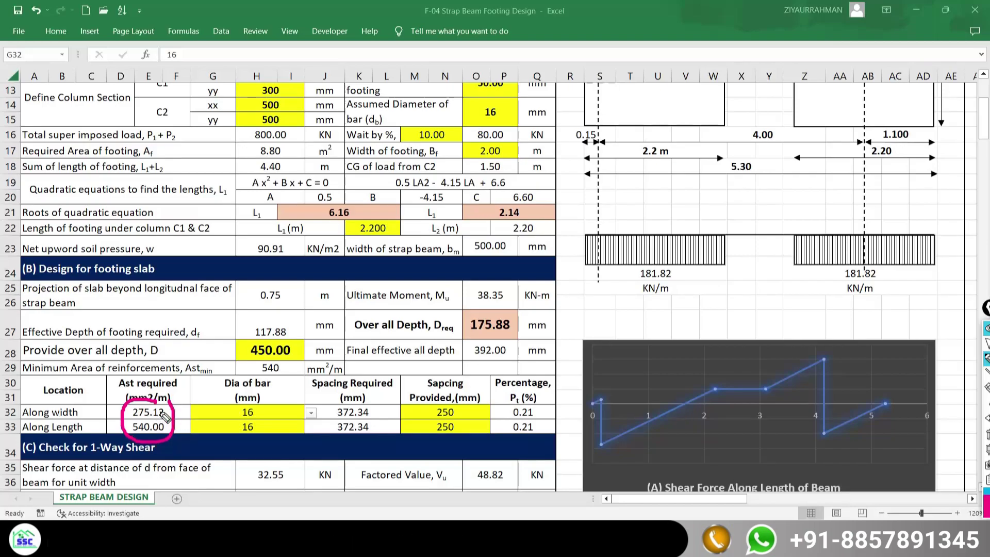
mouse_move(246, 368)
left_mouse_down()
mouse_move(216, 370)
mouse_move(170, 401)
left_mouse_up()
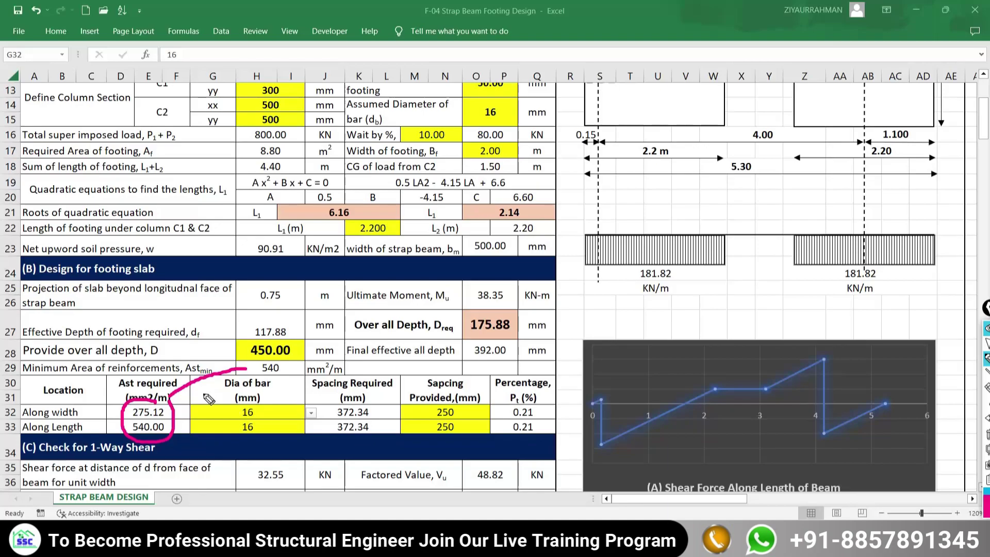
left_click(986, 435)
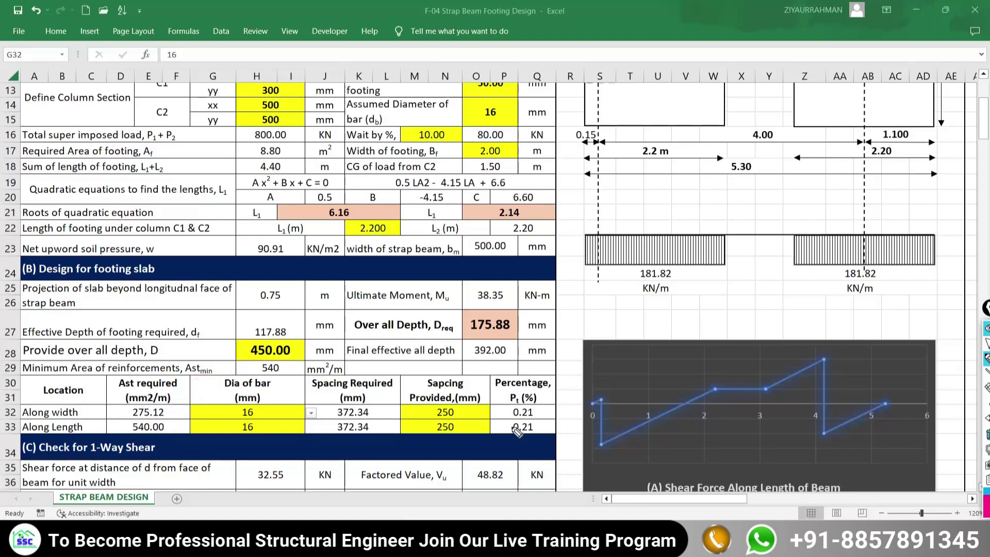
- Tick and underline the required Ast along the width, circle the minimum reinforcement area with the pen, and clear the marks
left_click_drag(171, 409, 185, 396)
left_click_drag(257, 376, 289, 377)
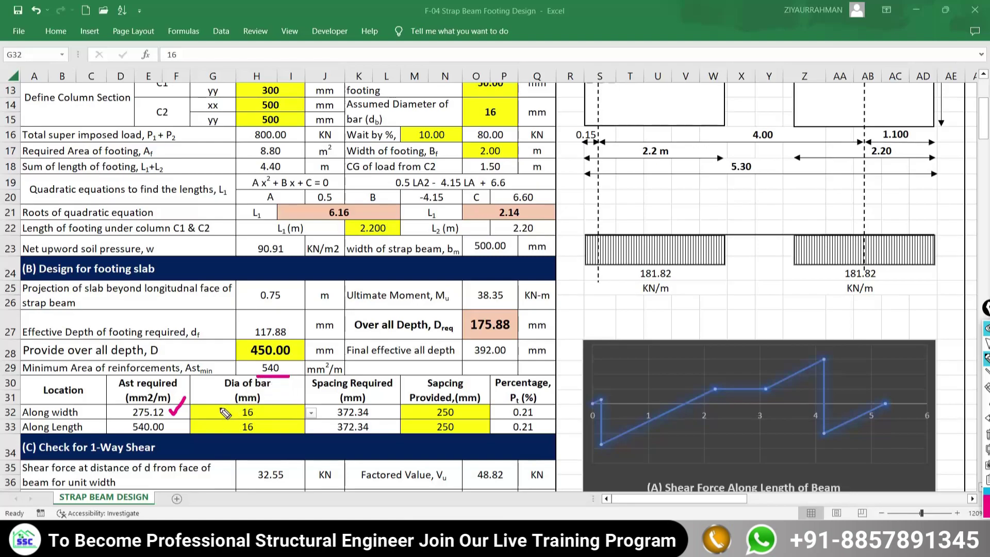
left_click_drag(133, 416, 165, 417)
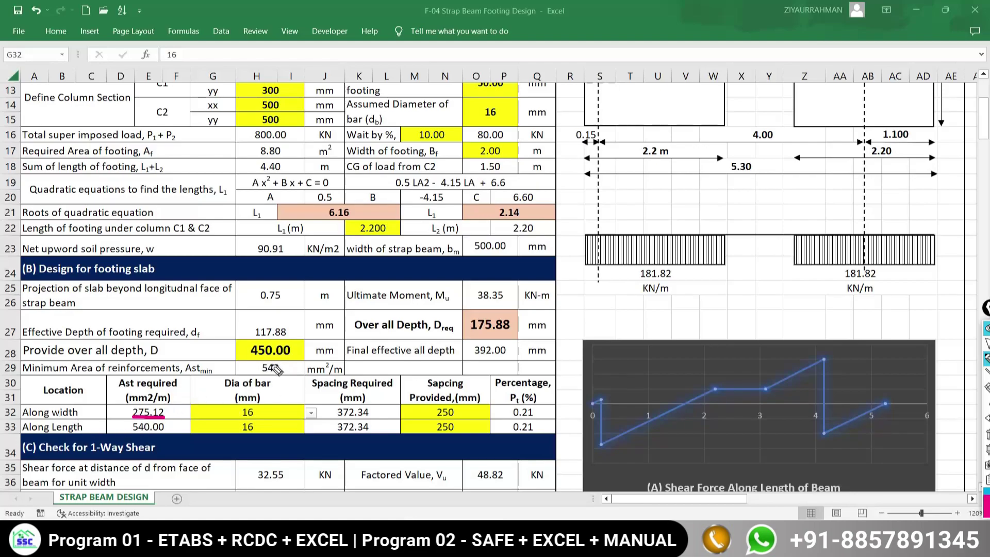
mouse_move(271, 363)
left_mouse_down()
mouse_move(261, 384)
mouse_move(285, 362)
left_mouse_up()
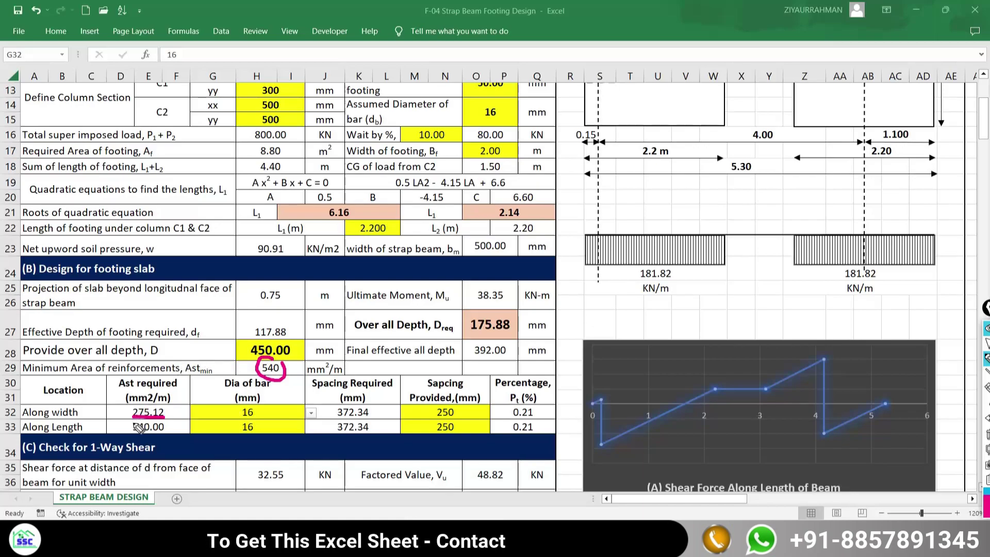
key("Escape")
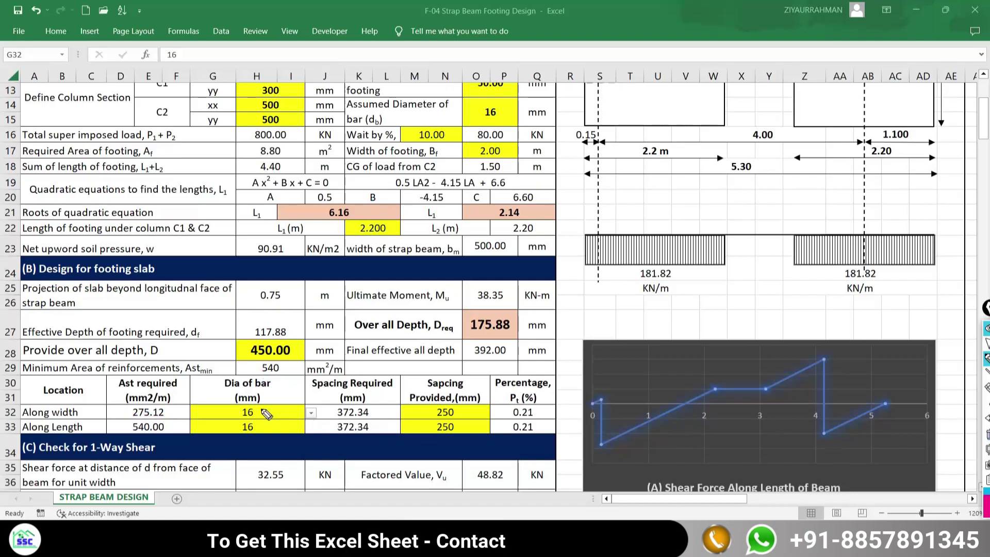
mouse_move(276, 356)
left_mouse_down()
mouse_move(253, 371)
mouse_move(292, 385)
mouse_move(272, 361)
left_mouse_up()
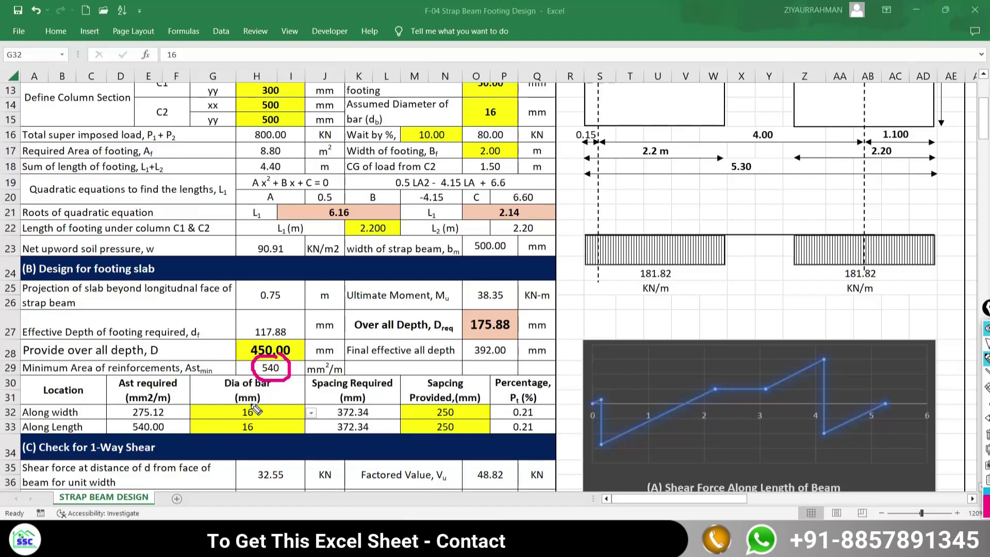
key("Escape")
key("ctrl+shift+1")
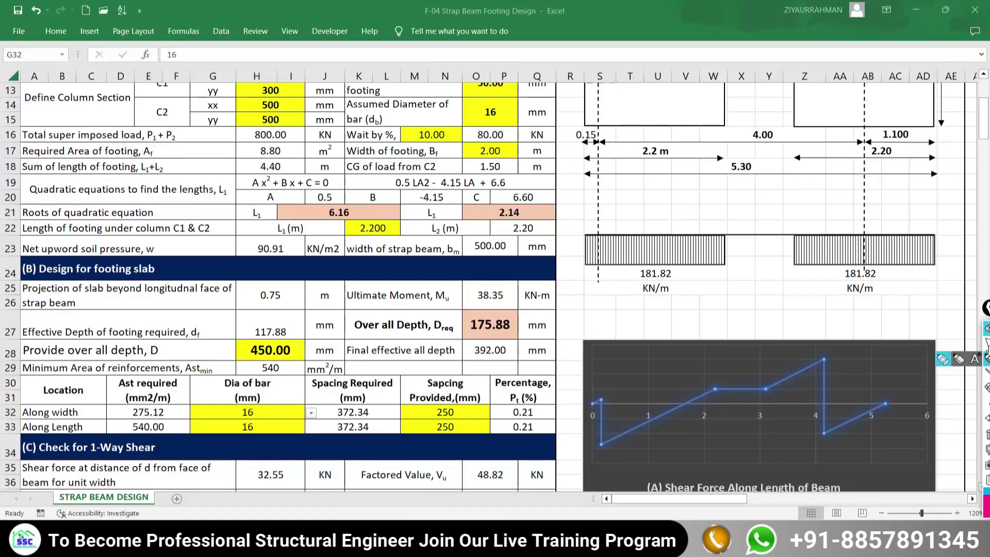
- Set the diameter of the footing slab's bars along the width to 12 mm
left_click(242, 413)
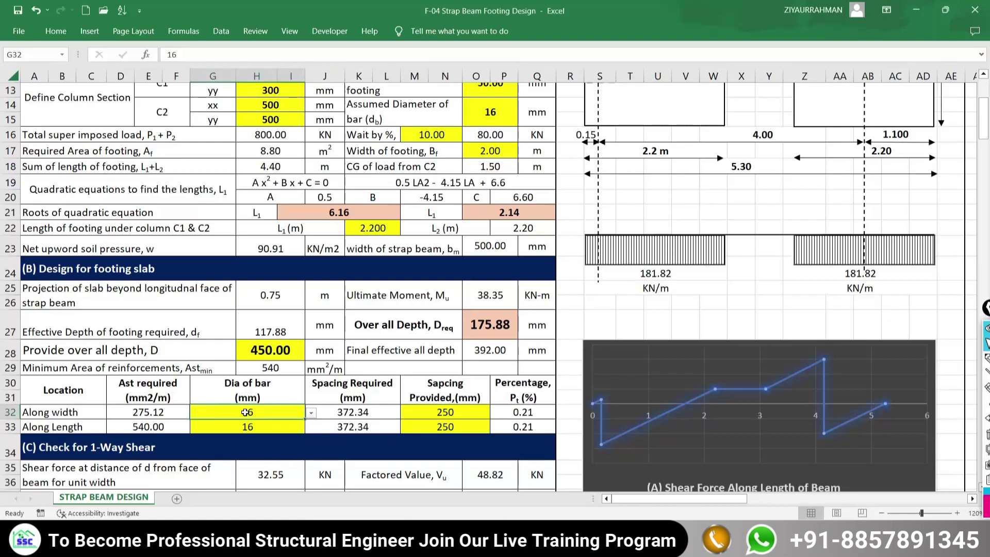
left_click(311, 413)
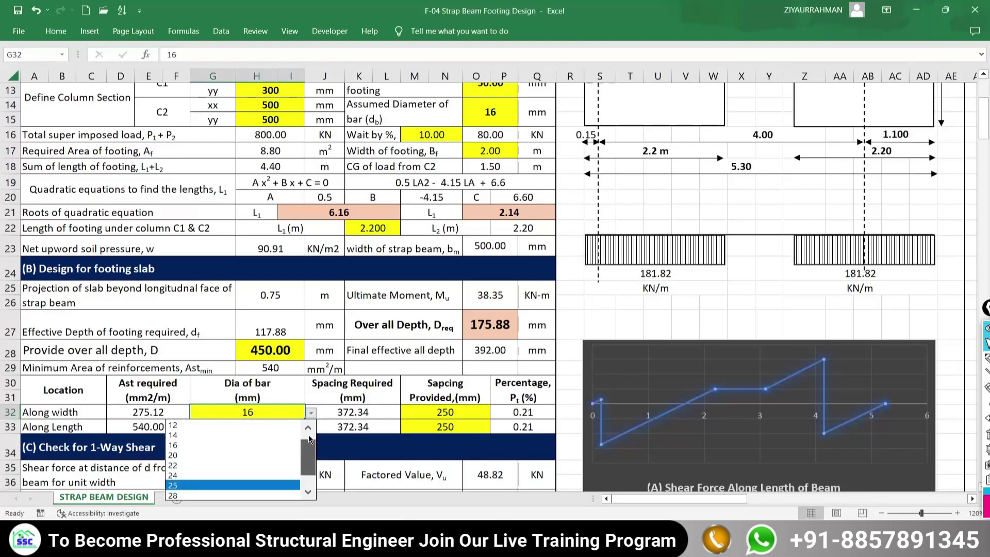
left_click(258, 435)
left_click(311, 413)
left_click(307, 428)
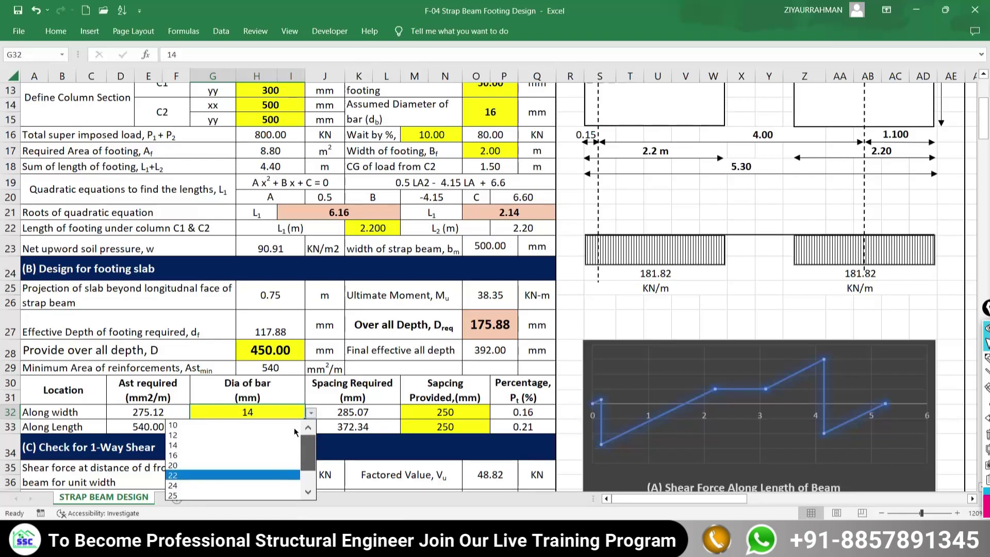
left_click(177, 435)
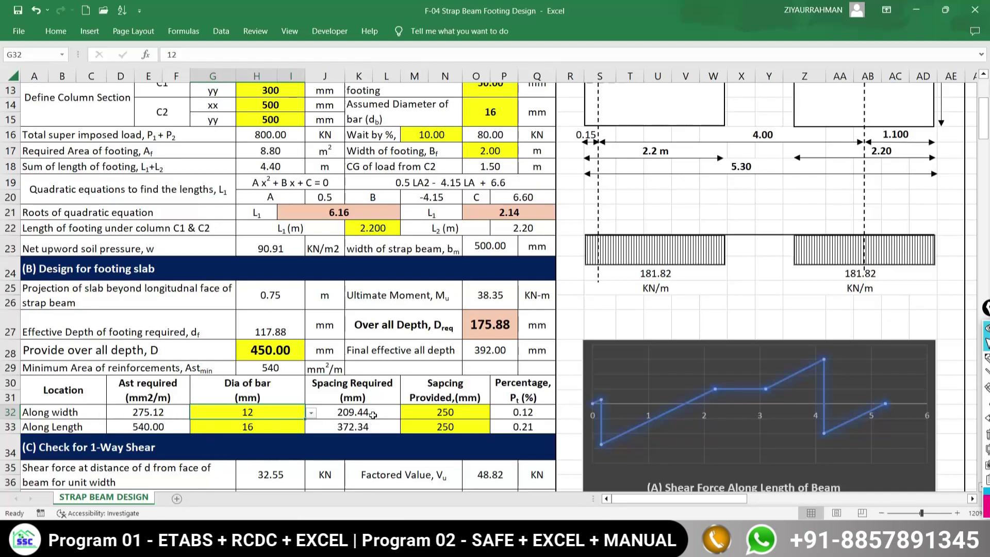
- Check the required spacing formula along the width and set the provided spacing there to 200 mm
left_click(356, 413)
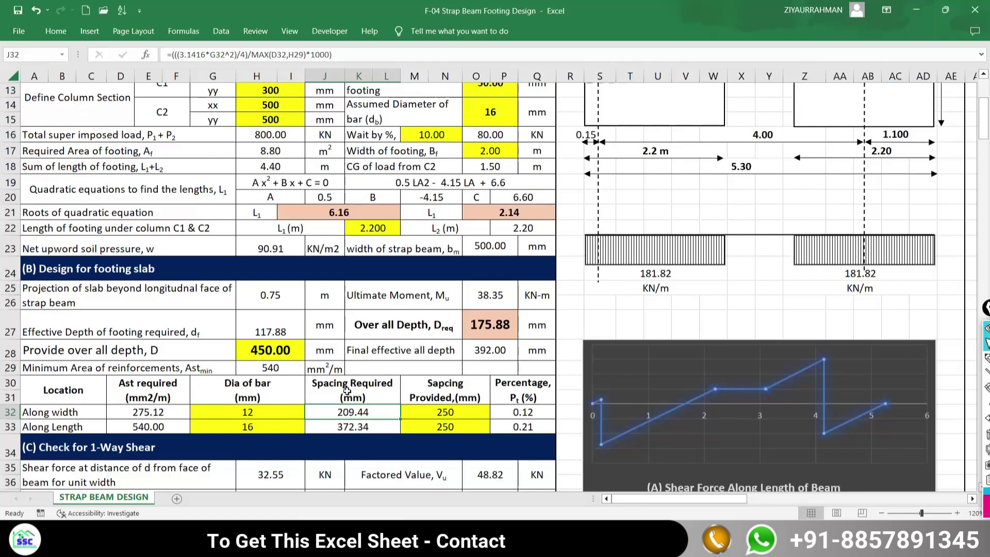
left_click(448, 412)
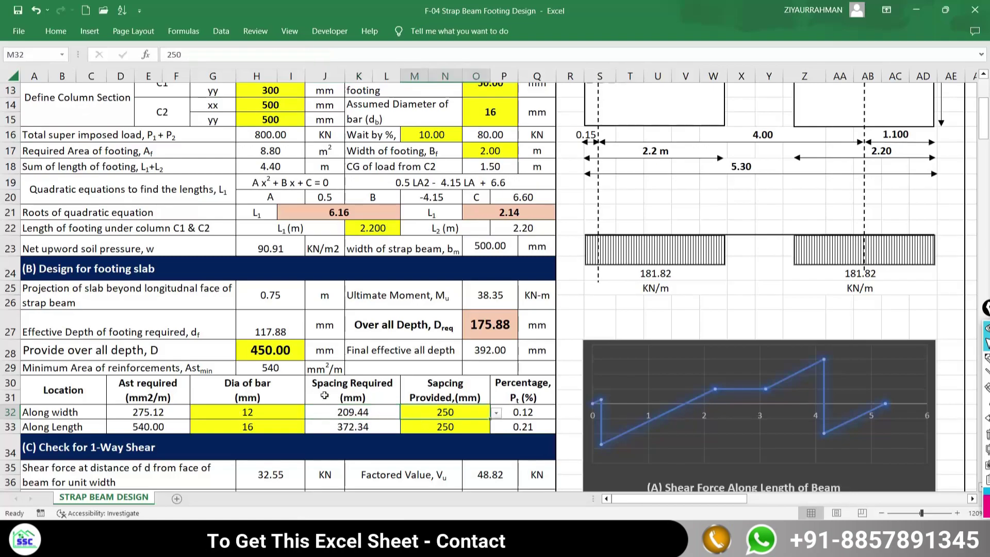
type("2")
key("Return")
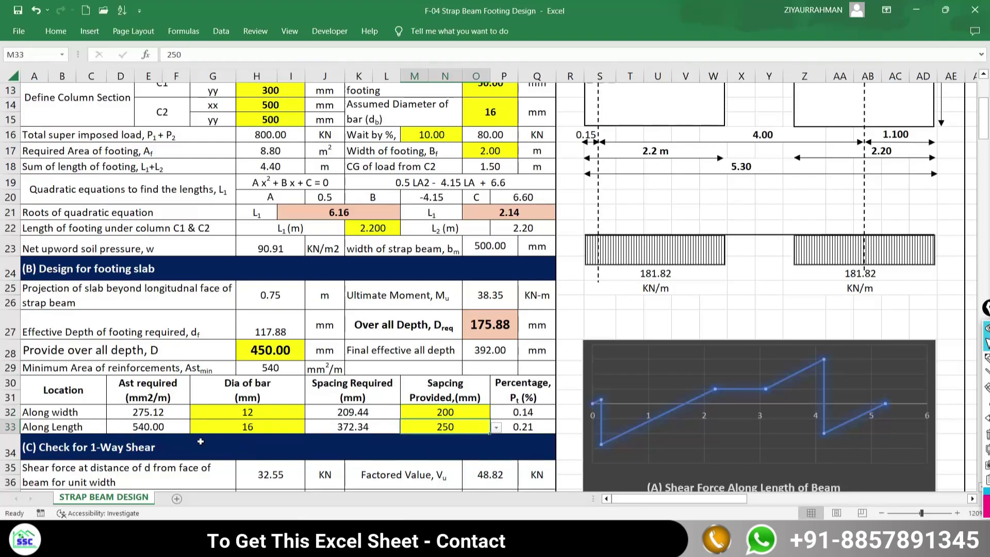
- Set the diameter of the footing slab's bars along the length to 12 mm
left_click(213, 428)
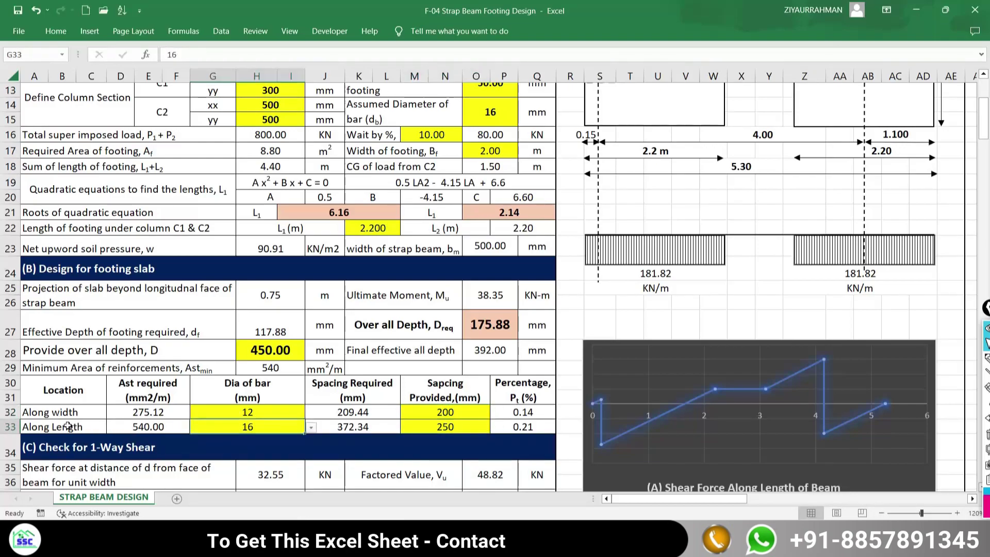
left_click(311, 427)
left_click(308, 441)
left_click(181, 449)
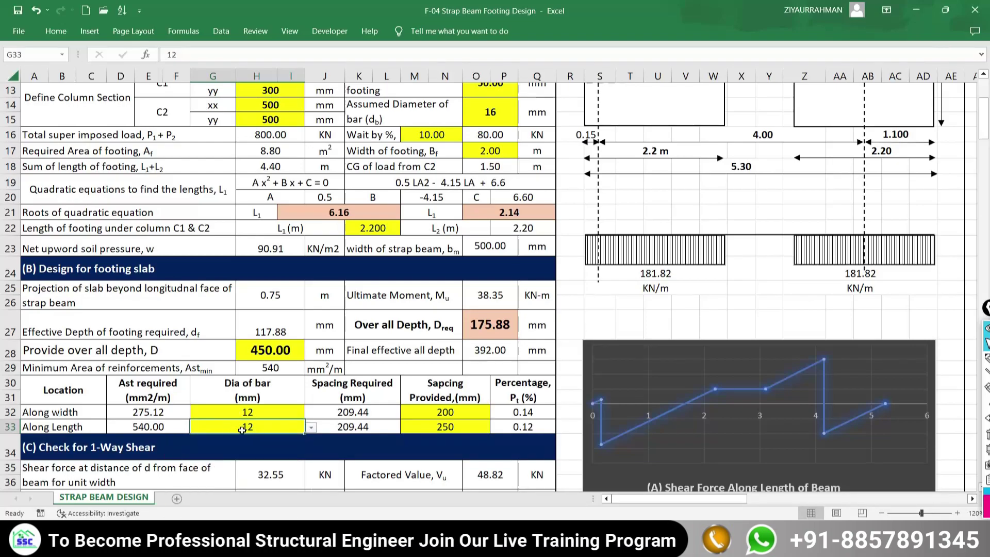
- Check the required spacing formula along the length and set the provided spacing there to 200 mm
left_click(349, 427)
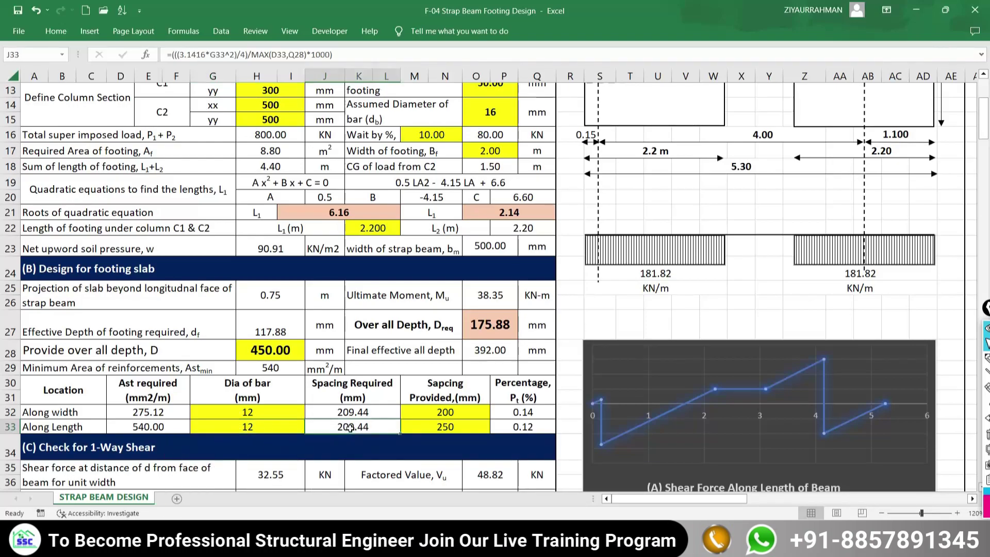
left_click(453, 426)
type("20")
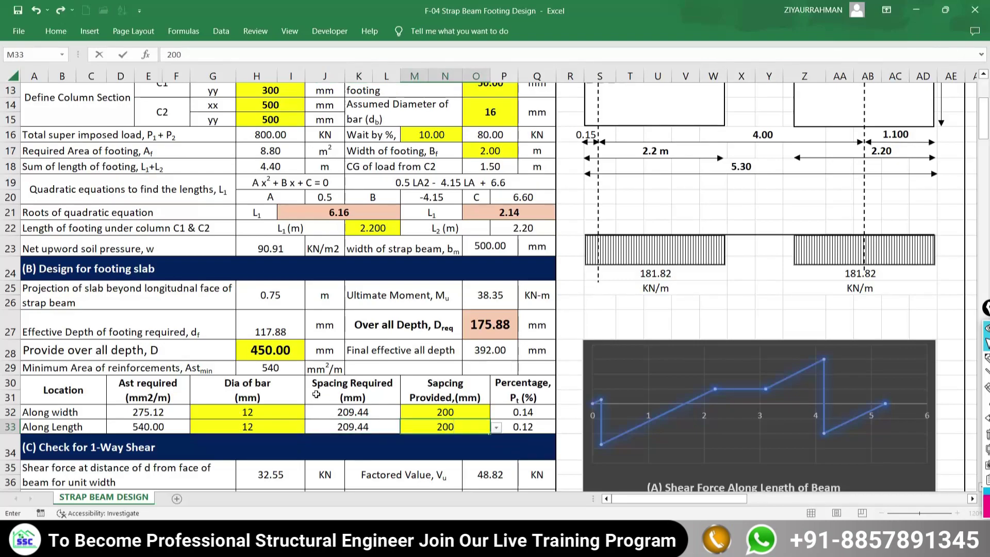
type("0")
key("Return")
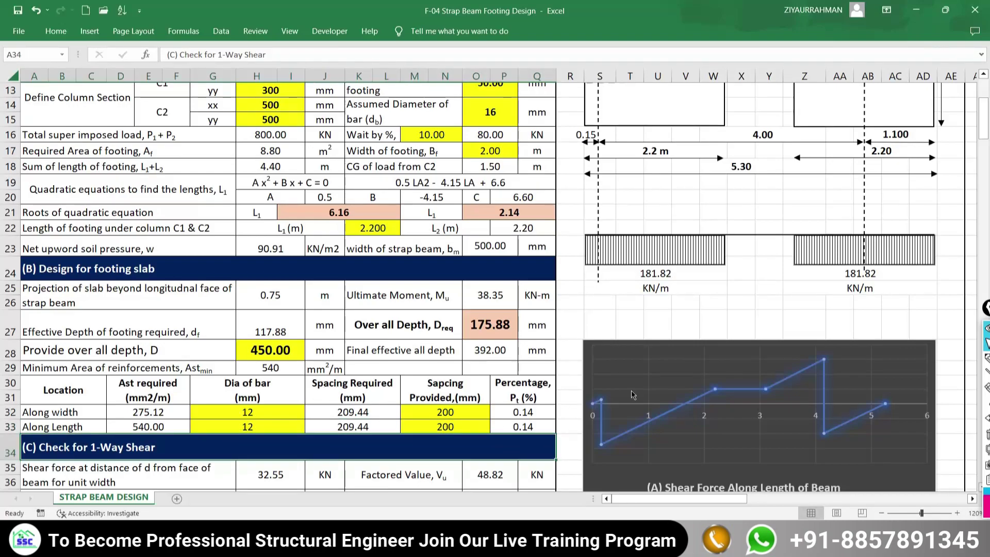
- Circle the two Pt percentages of the footing slab's reinforcement with the pen, add a handwritten note beside them, and clear the ink
left_click(985, 359)
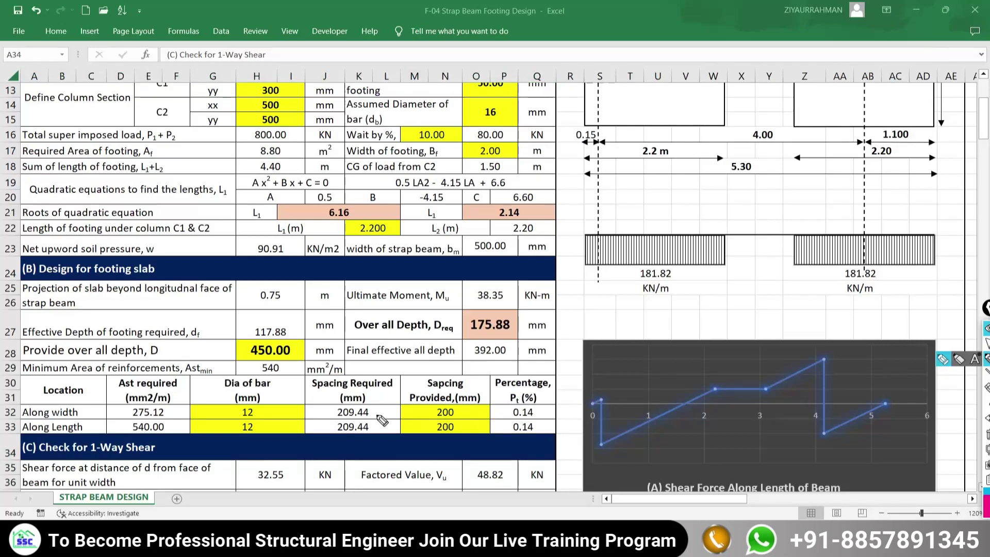
left_click_drag(206, 409, 254, 411)
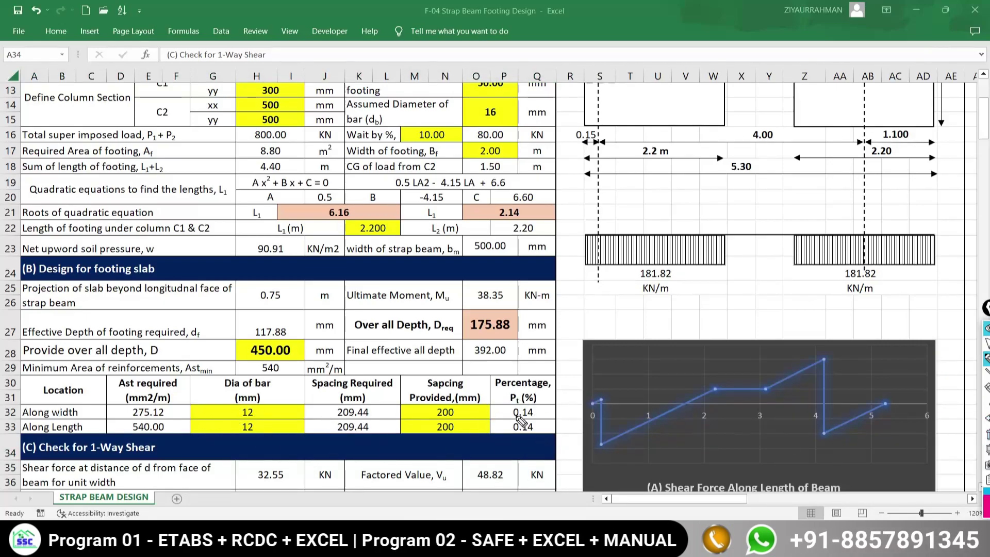
mouse_move(526, 408)
left_mouse_down()
mouse_move(536, 417)
mouse_move(525, 429)
mouse_move(538, 438)
mouse_move(537, 422)
left_mouse_up()
mouse_move(559, 384)
left_mouse_down()
mouse_move(573, 398)
mouse_move(582, 381)
mouse_move(593, 395)
left_mouse_up()
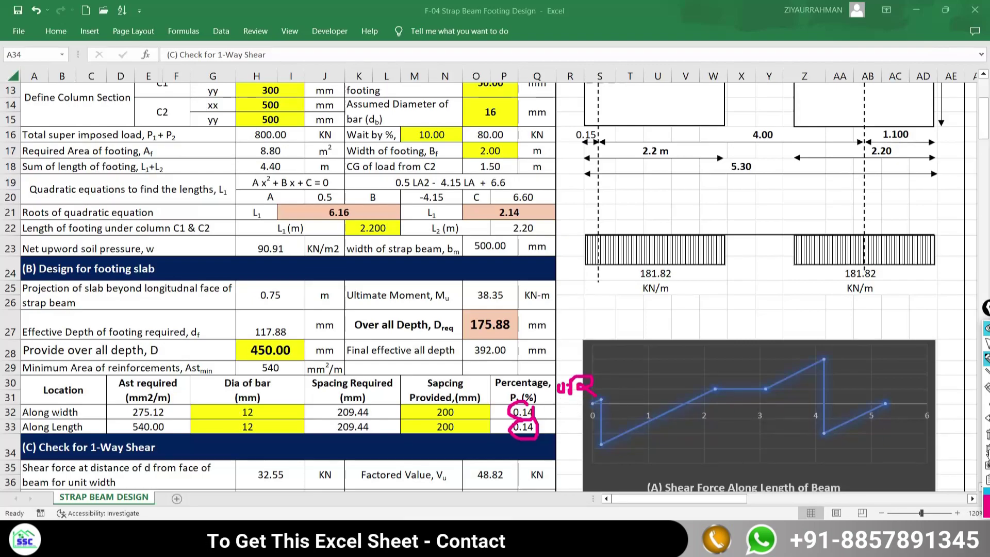
left_click(987, 436)
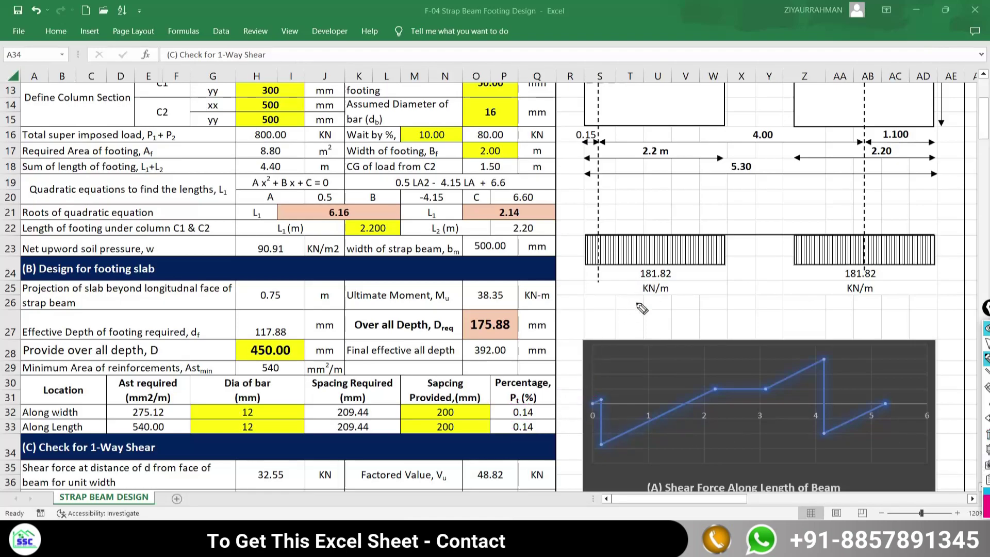
- Handwrite 0.12 % with the pen just above the shear force chart
mouse_move(634, 322)
left_mouse_down()
mouse_move(654, 336)
mouse_move(673, 322)
mouse_move(665, 338)
mouse_move(694, 333)
left_mouse_up()
left_click(641, 330)
left_click(693, 315)
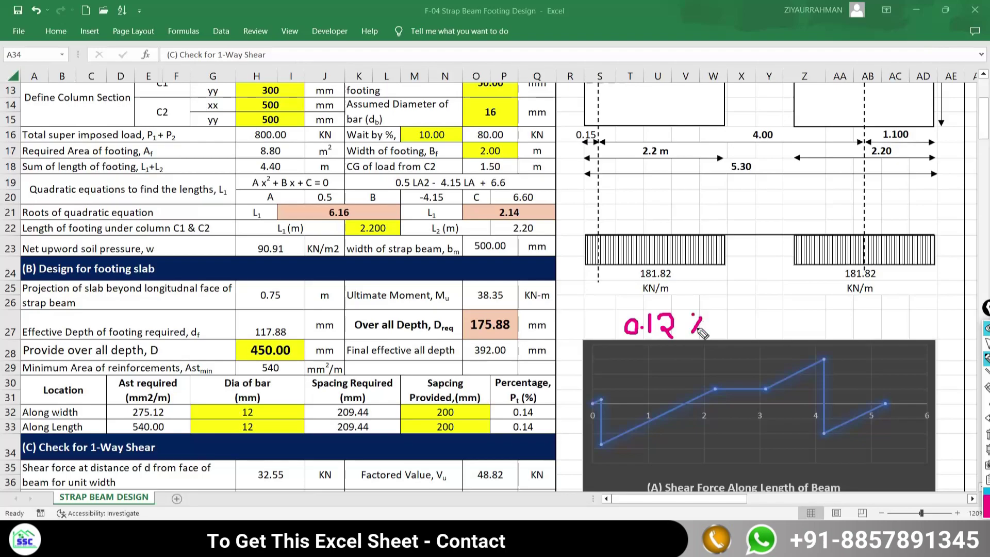
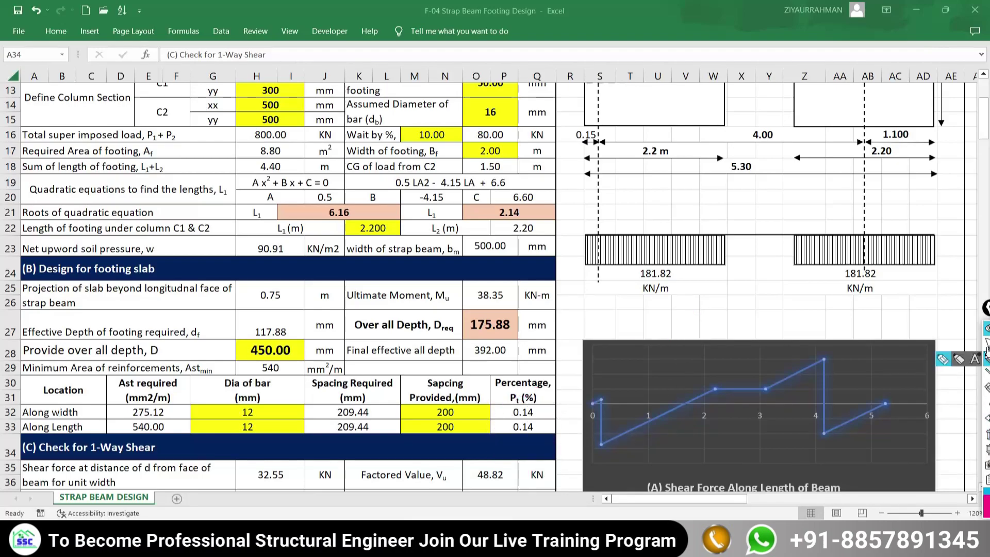
- Examine the one-way shear check, including its shear reinforcement verdict formula and the slab's bar diameter along the length
scroll(177, 403, "down", 1)
scroll(176, 403, "down", 1)
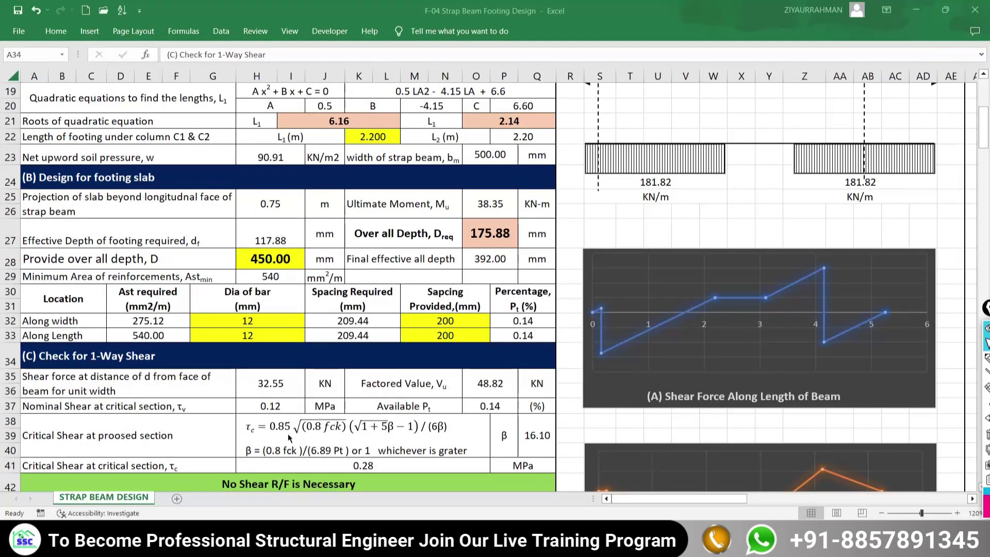
scroll(364, 453, "down", 1)
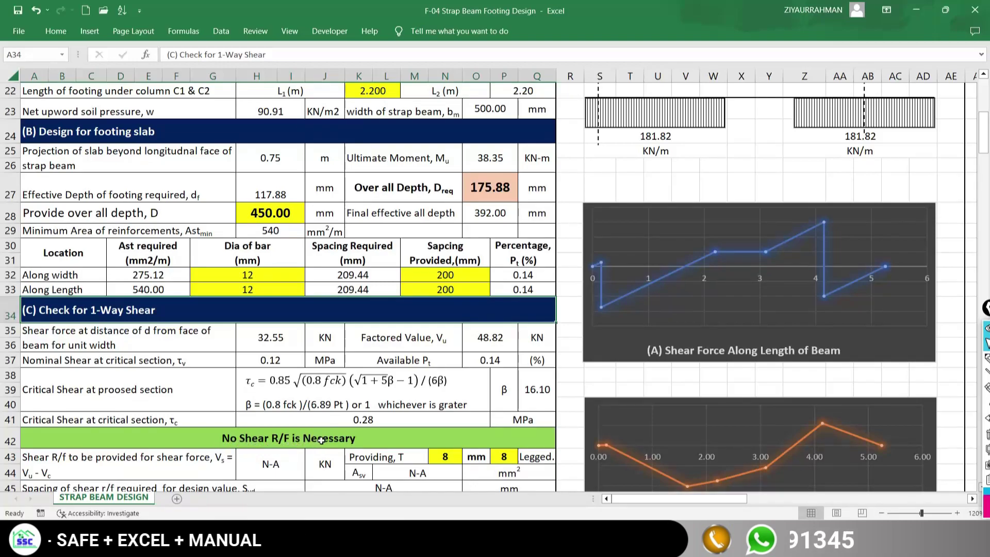
left_click(305, 436)
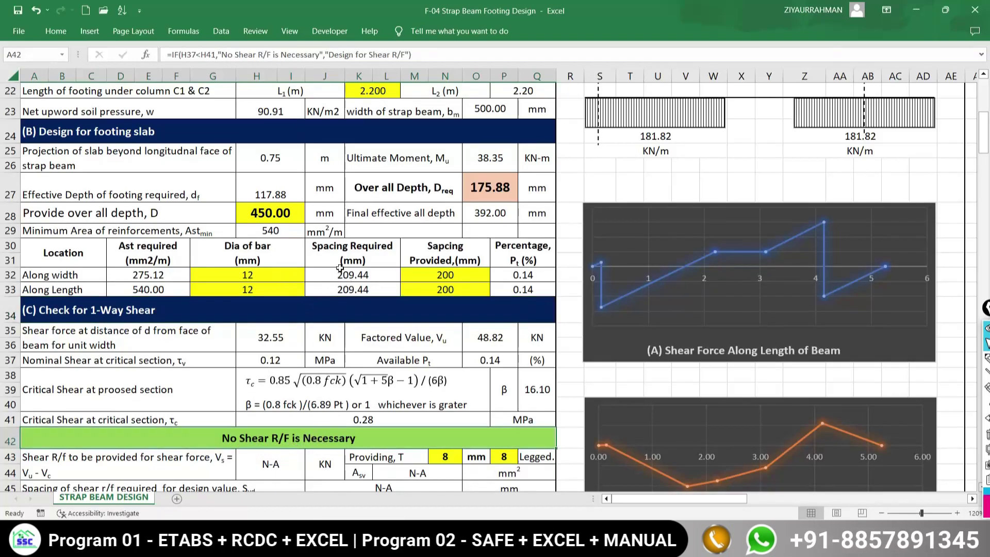
left_click(269, 288)
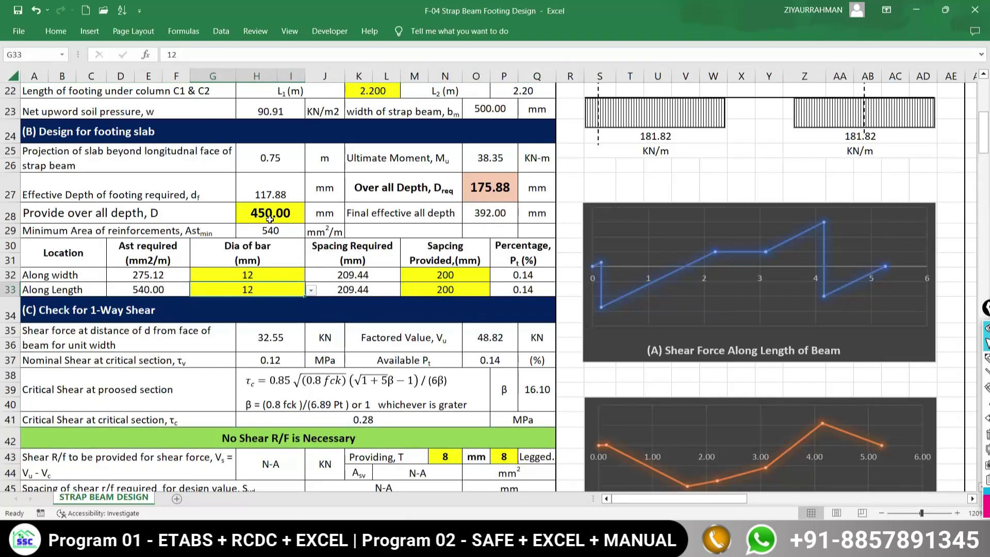
left_click(251, 437)
scroll(330, 423, "down", 1)
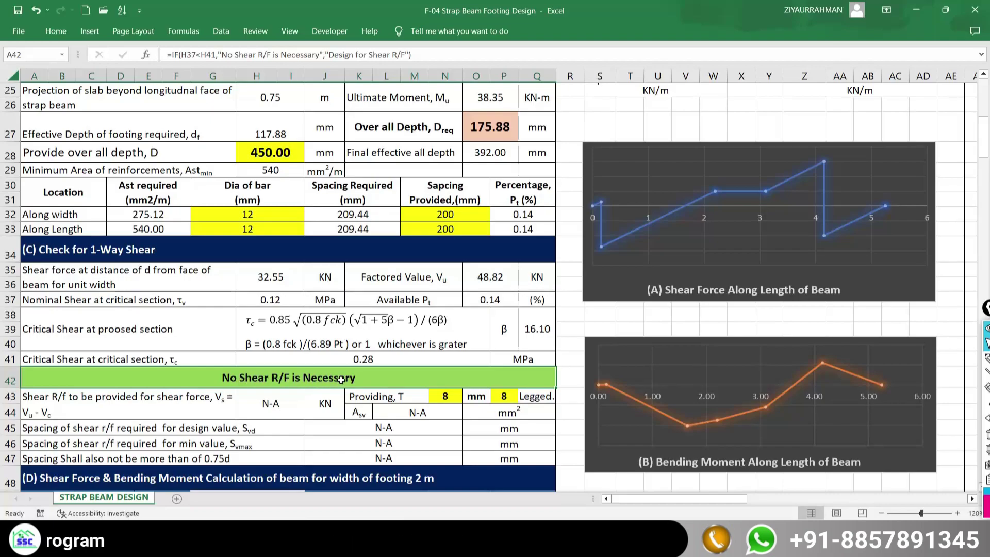
scroll(289, 410, "down", 1)
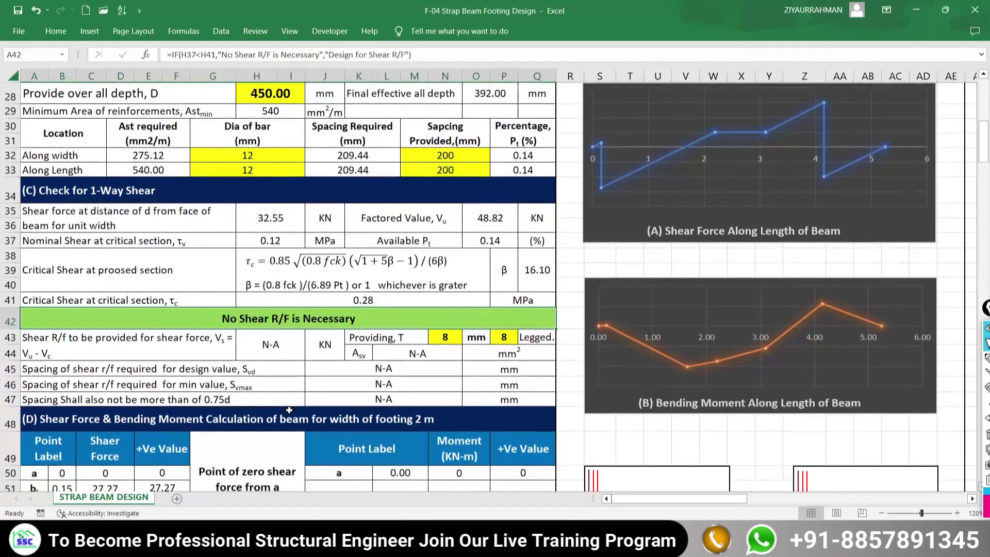
- Draw a horizontal pen line along the strap beam through both columns, compare it with the bending moment chart, and clear the ink
scroll(288, 412, "down", 3)
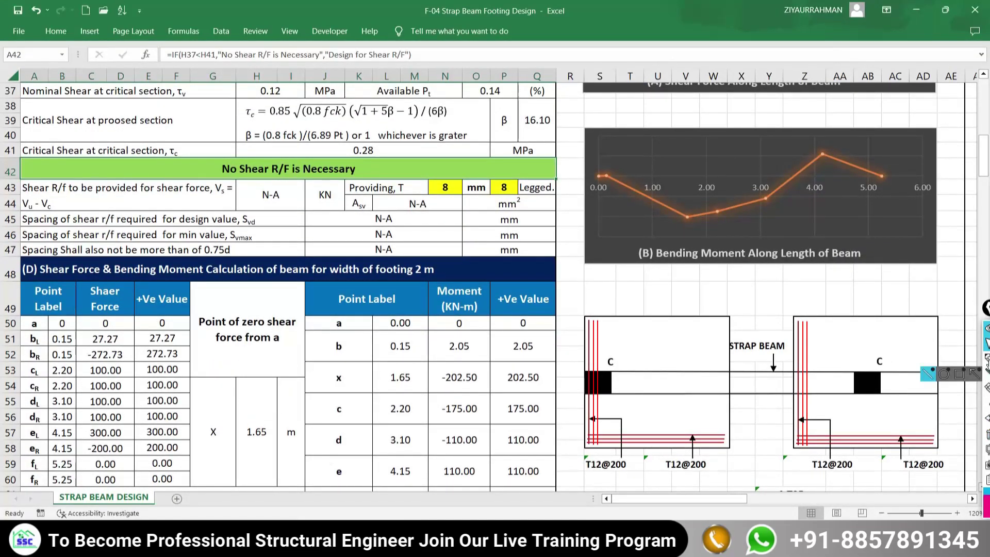
left_click(943, 359)
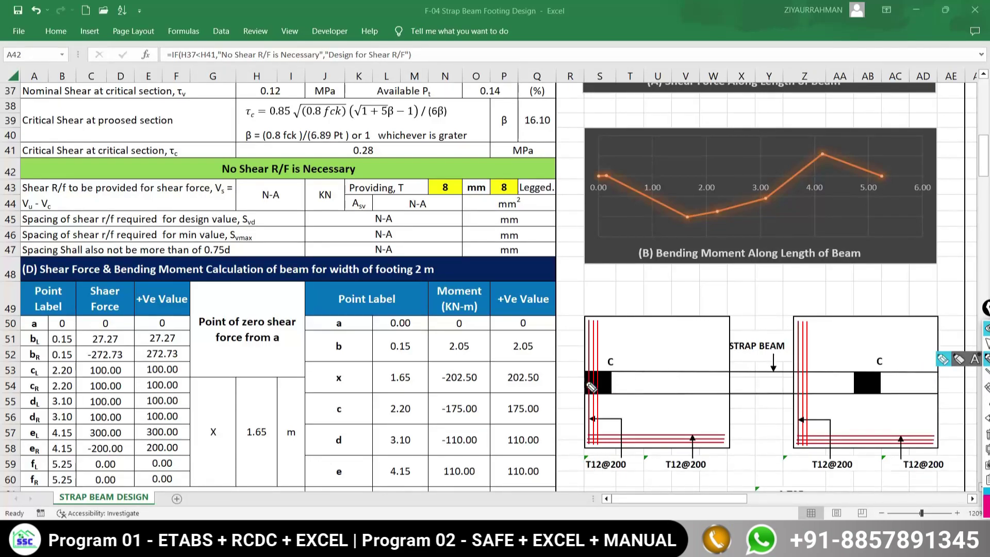
left_click_drag(588, 386, 949, 392)
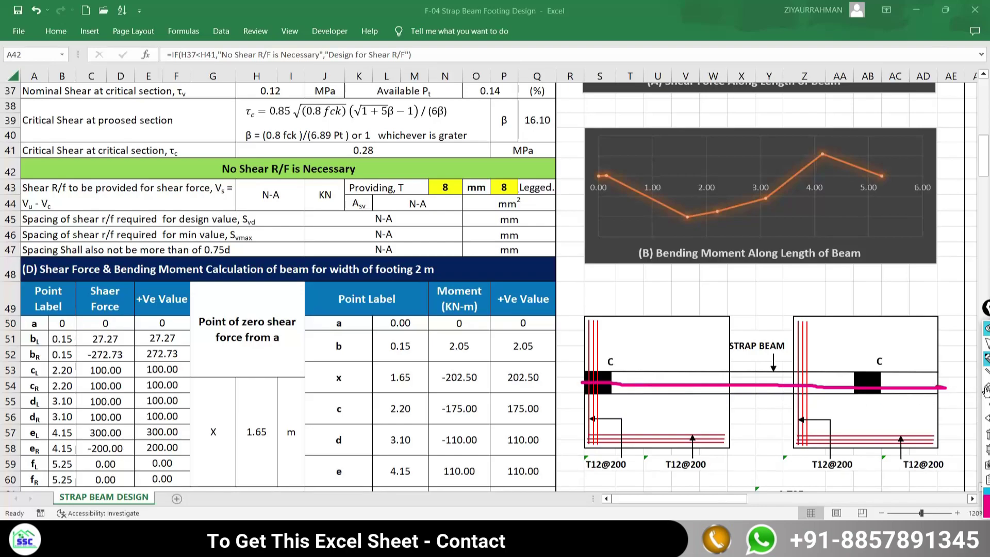
left_click(987, 342)
left_click(986, 358)
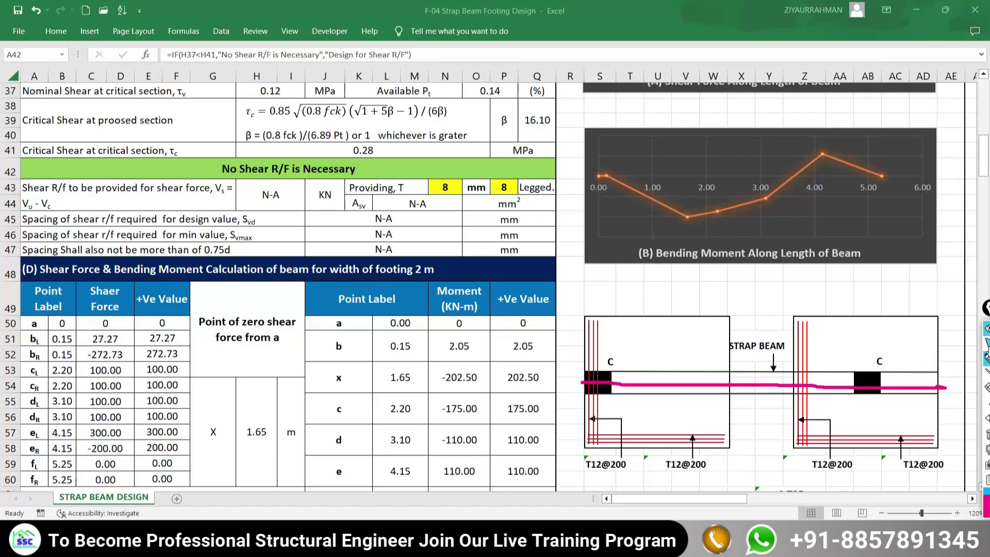
scroll(708, 259, "up", 4)
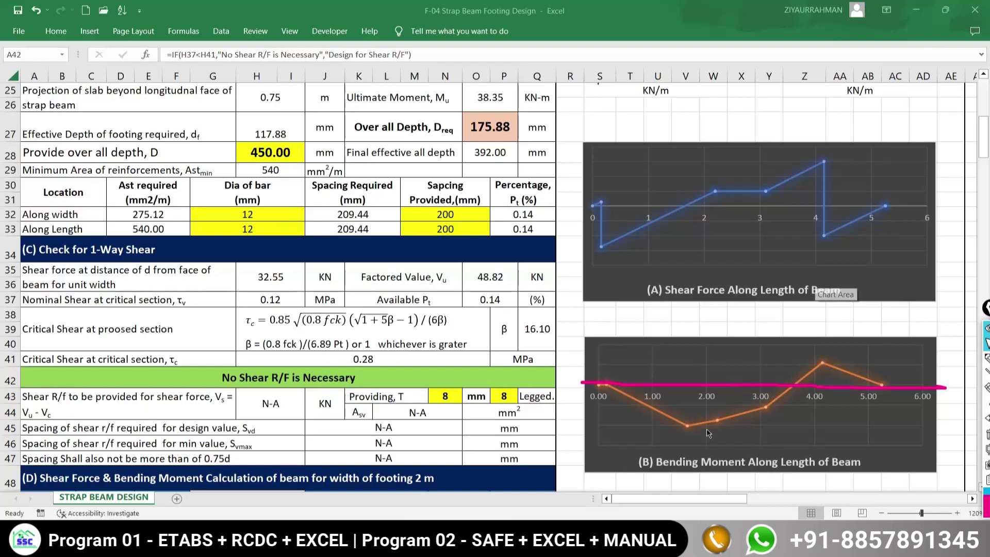
left_click(986, 372)
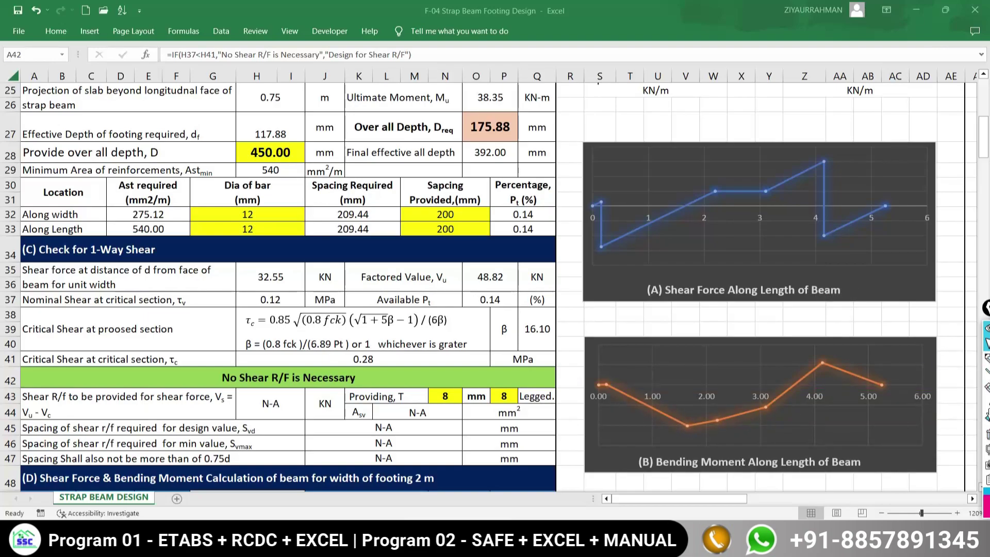
- Circle the depth required for the strap beam in section (E) with the pen and clear the ink
scroll(249, 403, "down", 7)
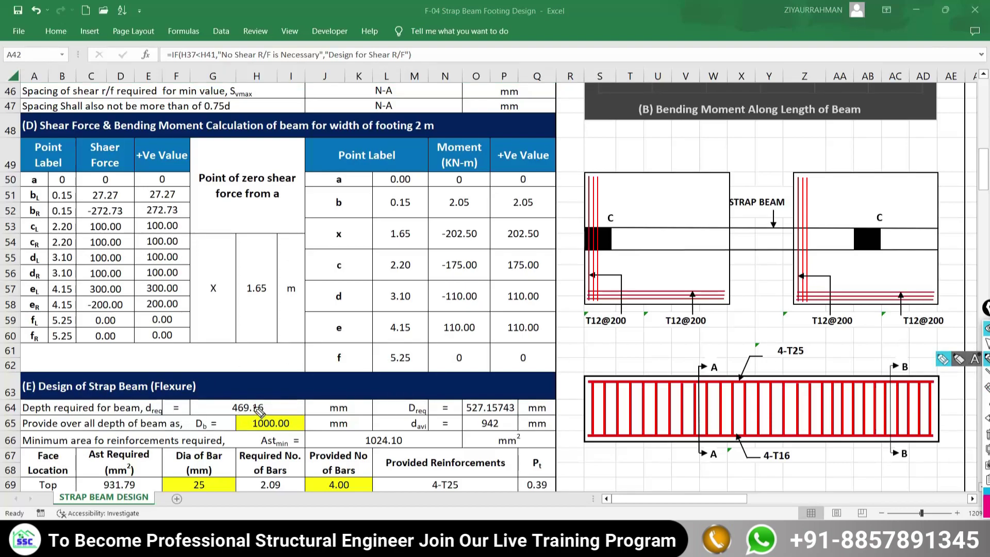
mouse_move(247, 395)
left_mouse_down()
mouse_move(223, 407)
mouse_move(227, 415)
mouse_move(271, 424)
mouse_move(279, 407)
mouse_move(247, 395)
left_mouse_up()
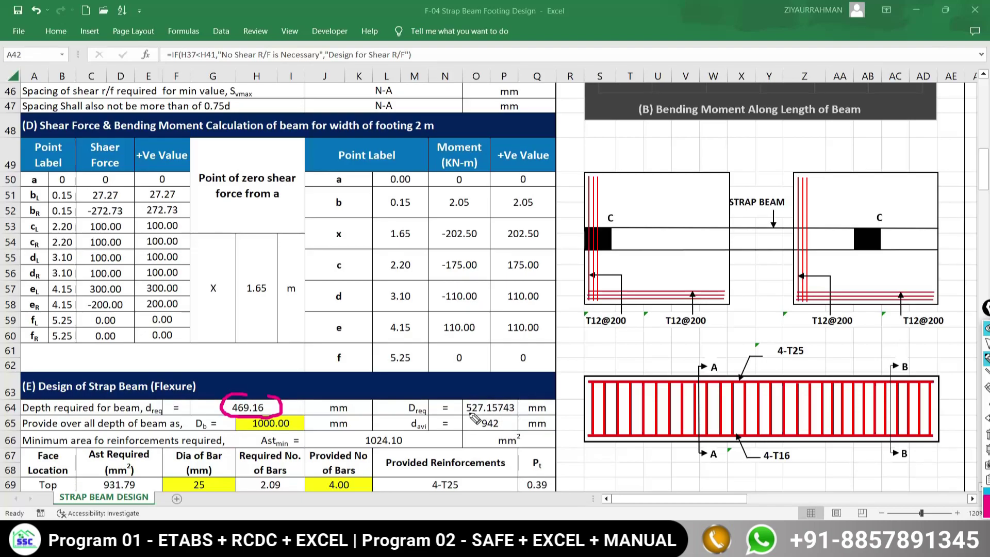
left_click(987, 433)
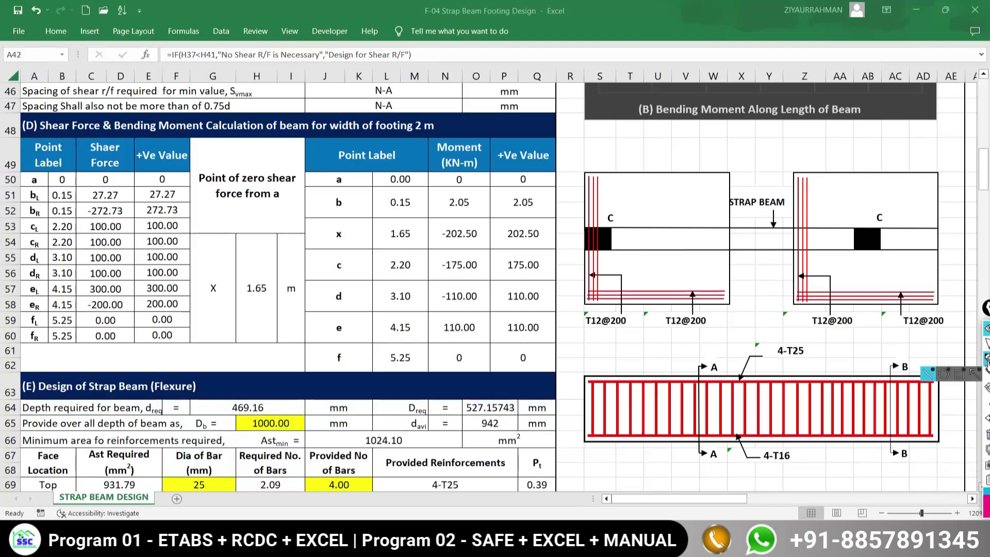
- Set the strap beam's provided overall depth to 700 mm
left_click(272, 422)
type("7")
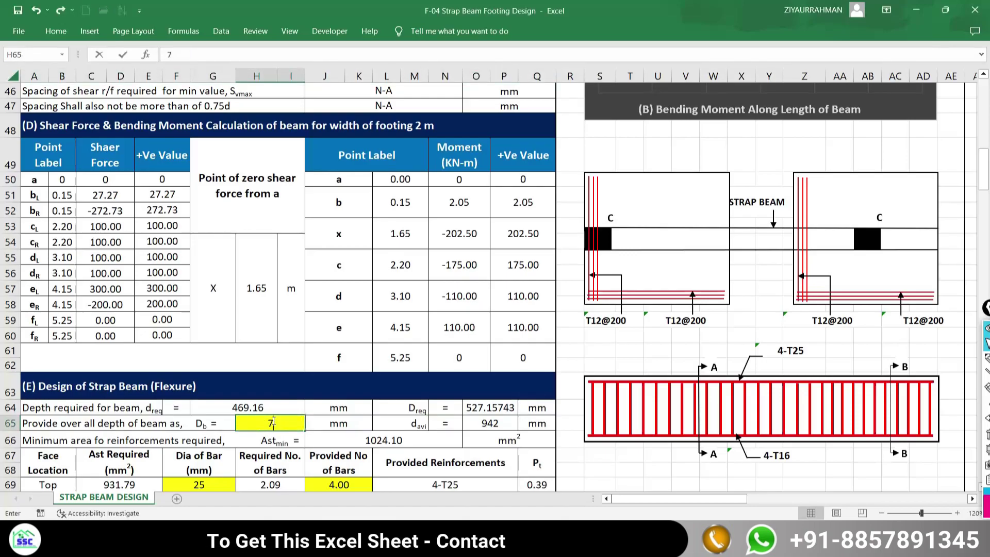
type("00")
key("ctrl+Return")
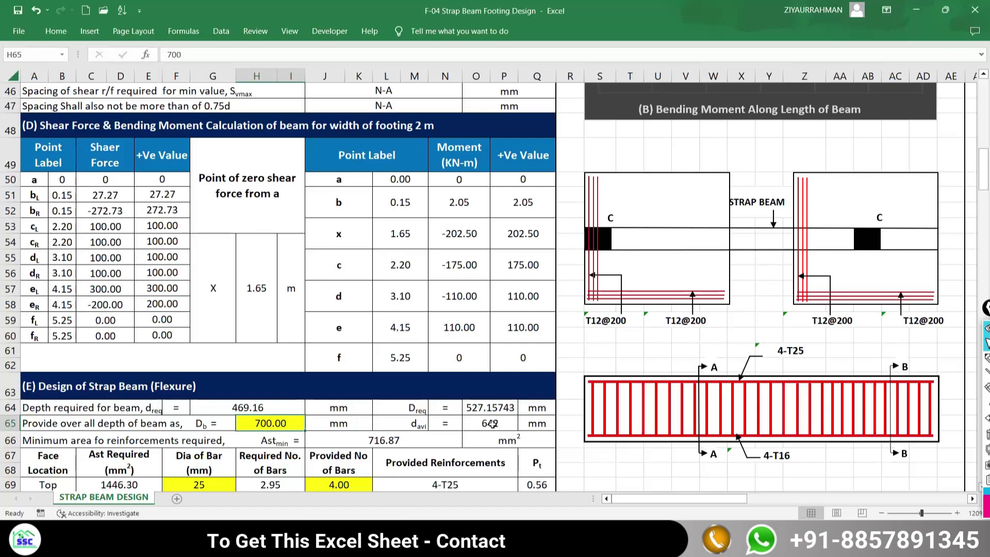
- Underline the Top, Bottom and minimum reinforcement labels of the strap beam with the pen and circle the minimum steel area
scroll(277, 442, "down", 1)
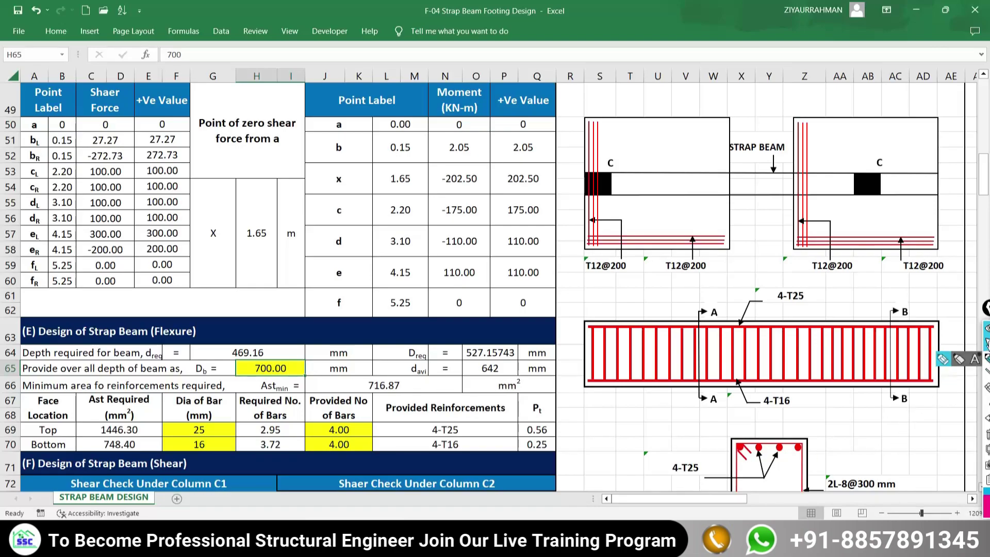
left_click(985, 360)
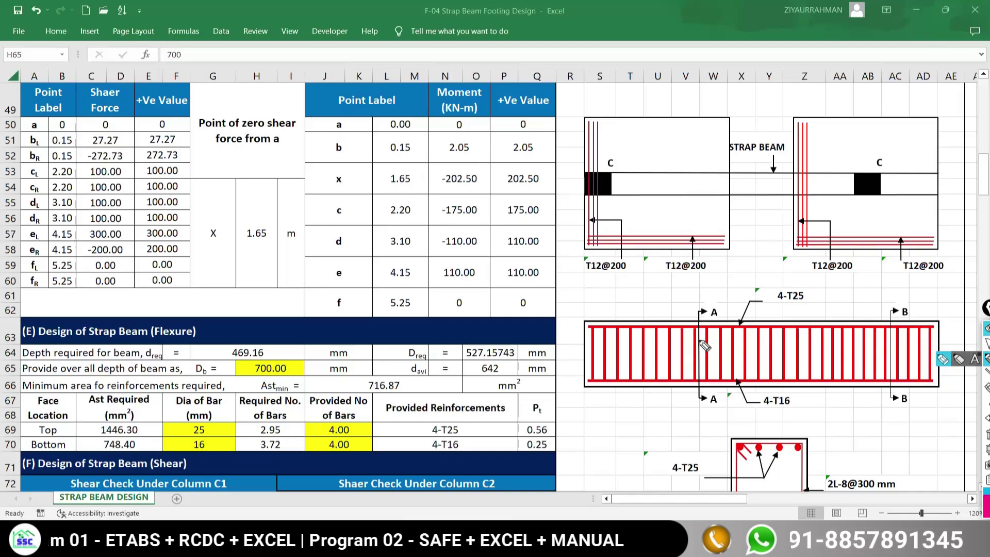
left_click(986, 343)
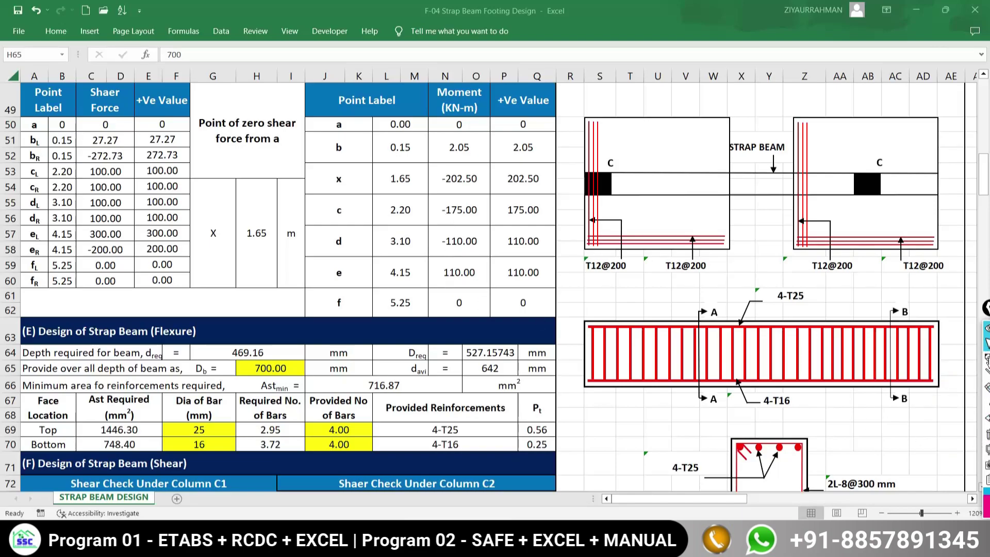
left_click(985, 359)
left_click_drag(49, 436, 58, 437)
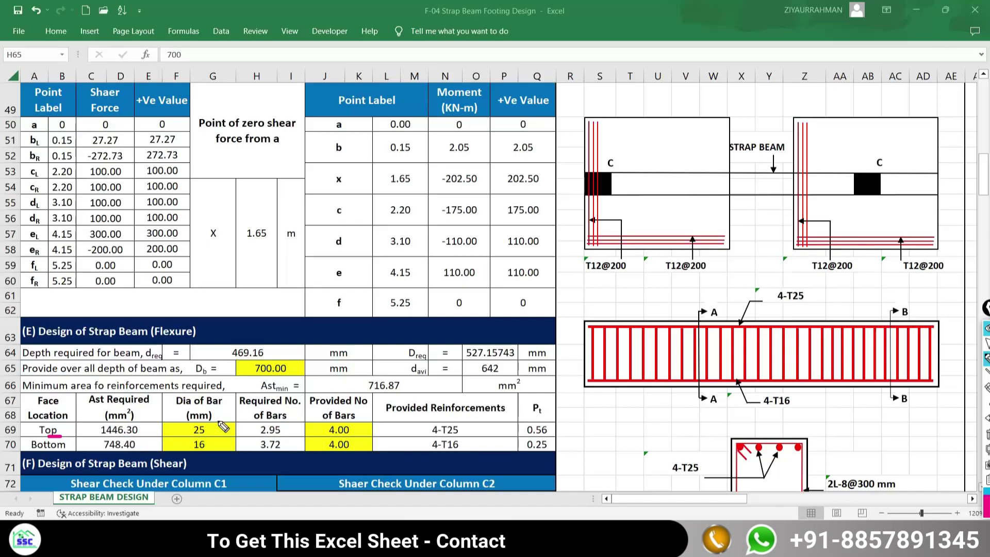
left_click_drag(118, 382, 179, 382)
left_click_drag(36, 452, 60, 453)
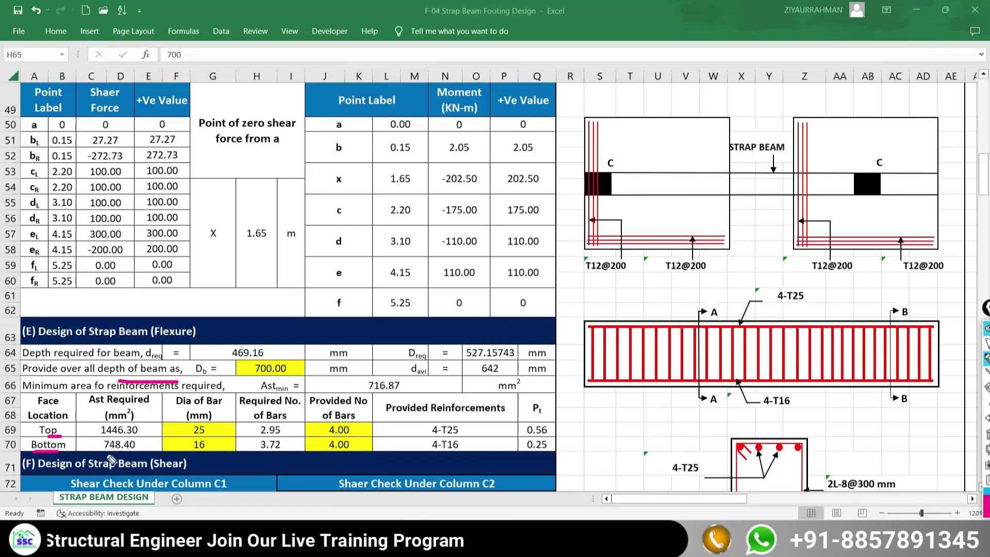
mouse_move(403, 384)
left_mouse_down()
mouse_move(357, 397)
mouse_move(407, 384)
left_mouse_up()
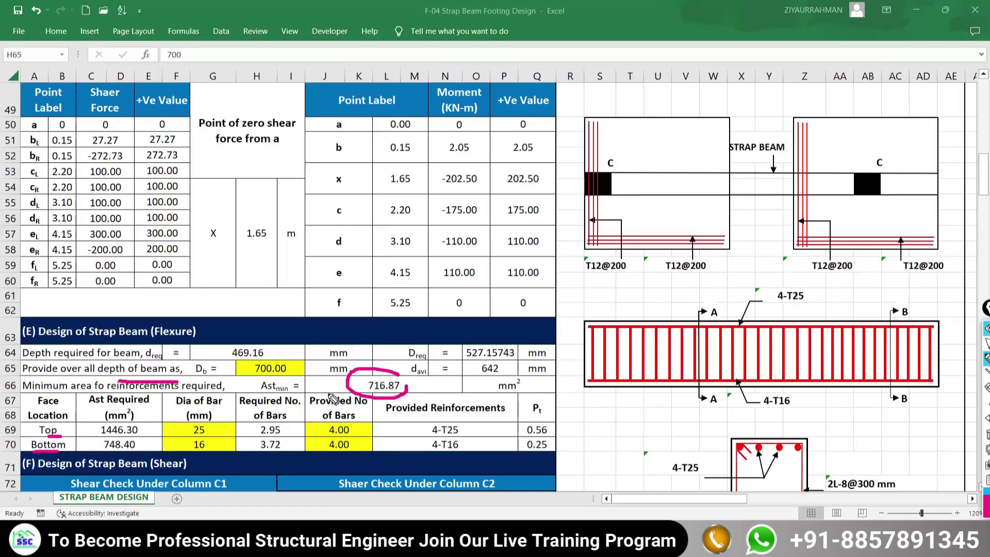
- Tick the strap beam's required top and bottom steel areas against the minimum area with the pen and clear all ink
left_click_drag(146, 425, 160, 414)
left_click_drag(298, 391, 322, 378)
left_click_drag(145, 424, 150, 430)
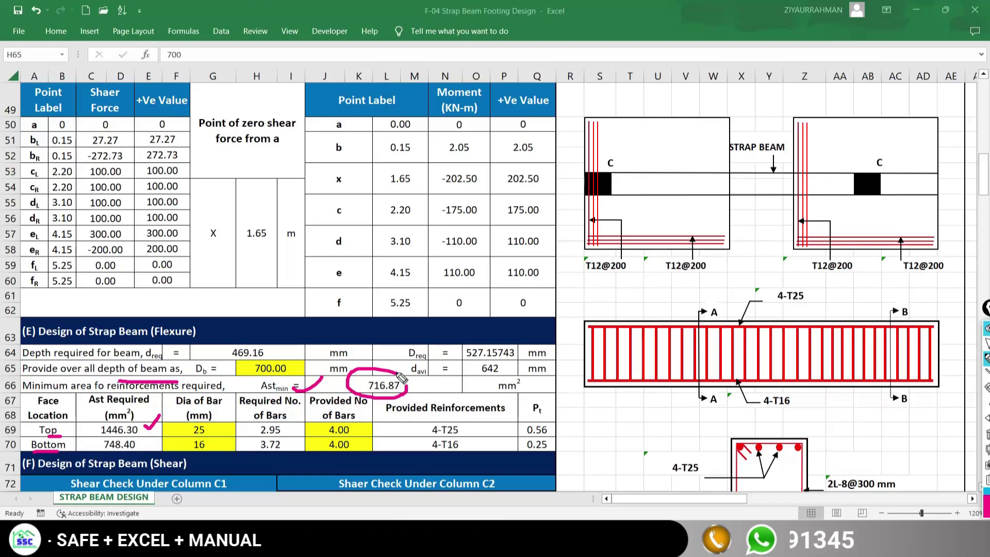
mouse_move(402, 404)
left_mouse_down()
mouse_move(408, 371)
mouse_move(386, 377)
left_mouse_up()
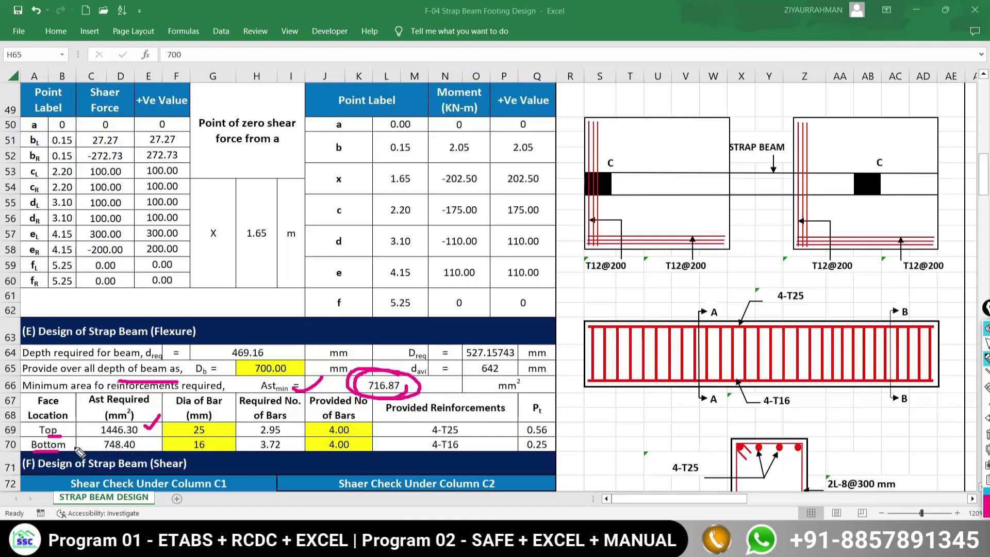
left_click_drag(104, 450, 126, 450)
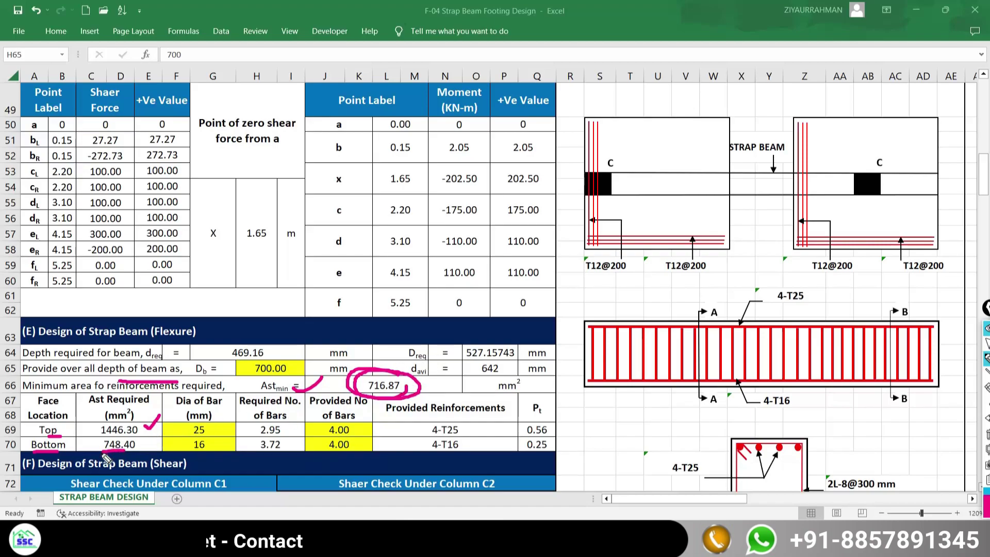
left_click_drag(112, 450, 140, 452)
left_click_drag(456, 388, 494, 364)
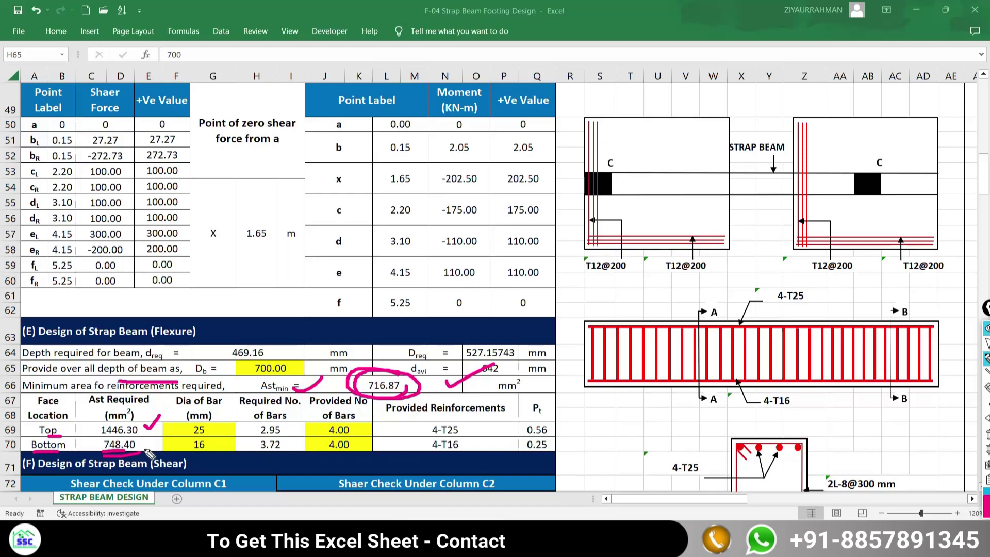
left_click_drag(143, 446, 177, 426)
left_click(987, 434)
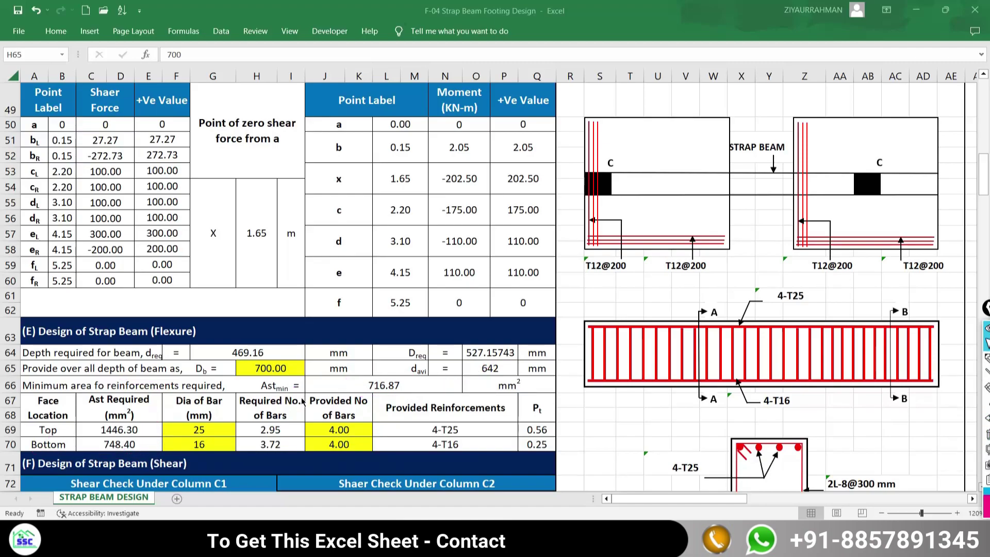
- Try a 20 mm bar diameter for the strap beam's top reinforcement and inspect the required number of bars
left_click(231, 431)
left_click(242, 431)
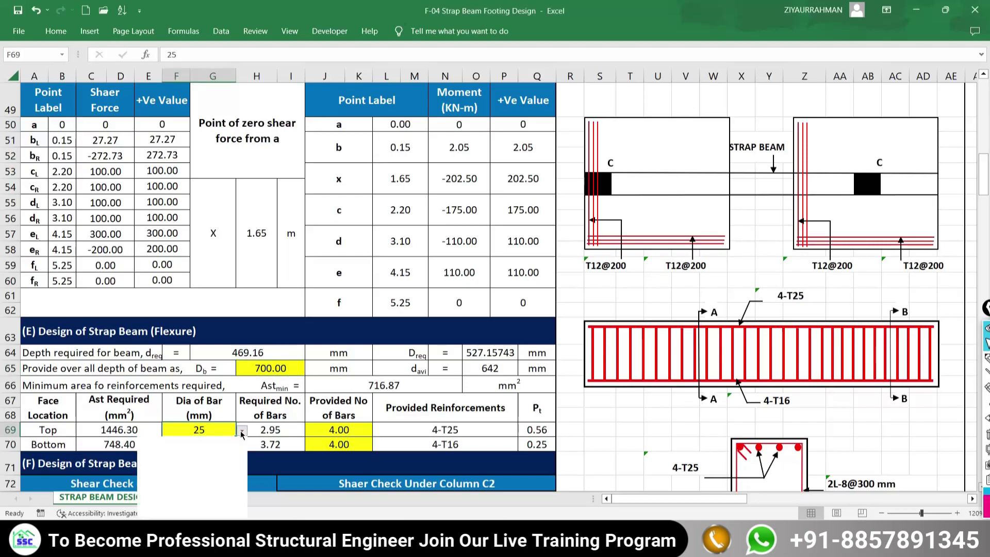
scroll(239, 475, "down", 2)
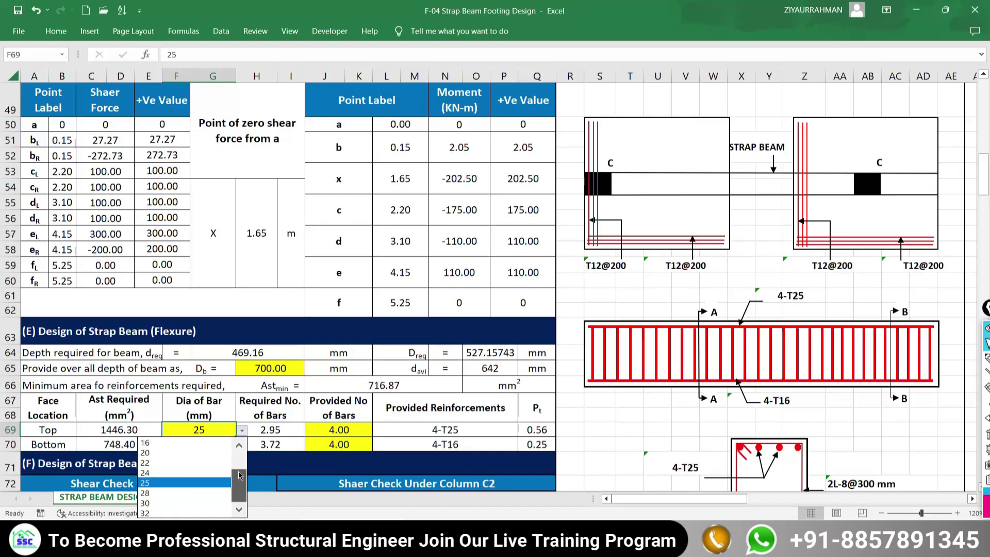
scroll(239, 475, "up", 2)
left_click(199, 429)
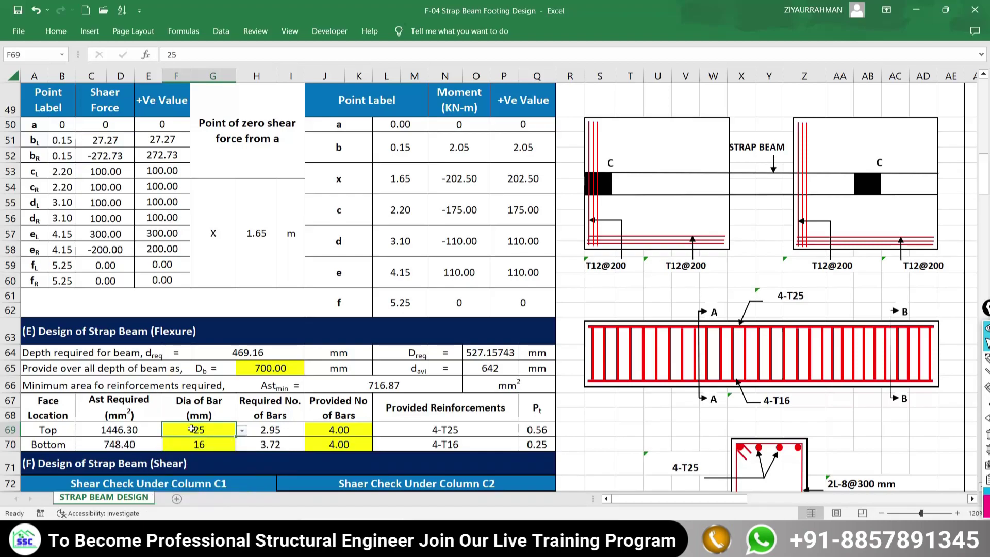
key("alt+Down")
left_click(151, 449)
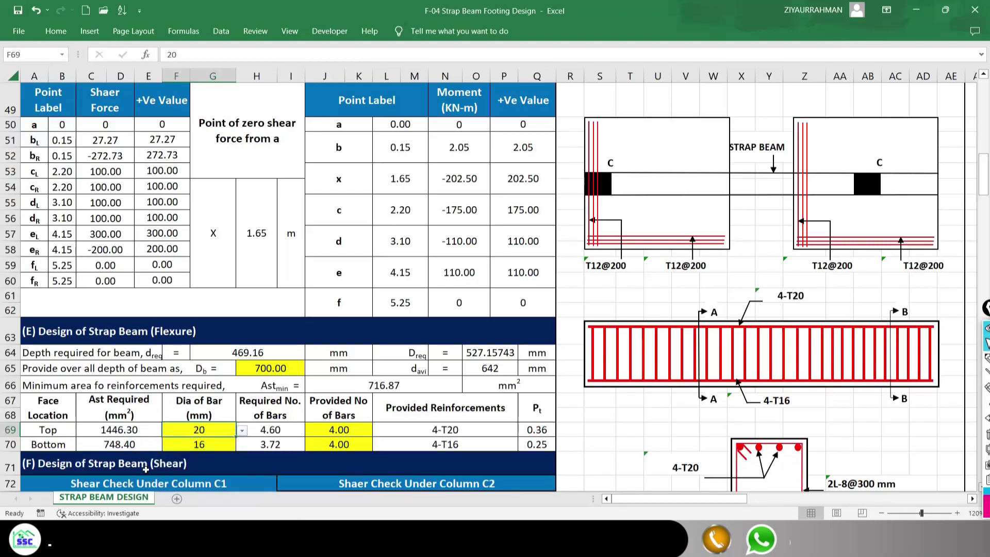
left_click(270, 433)
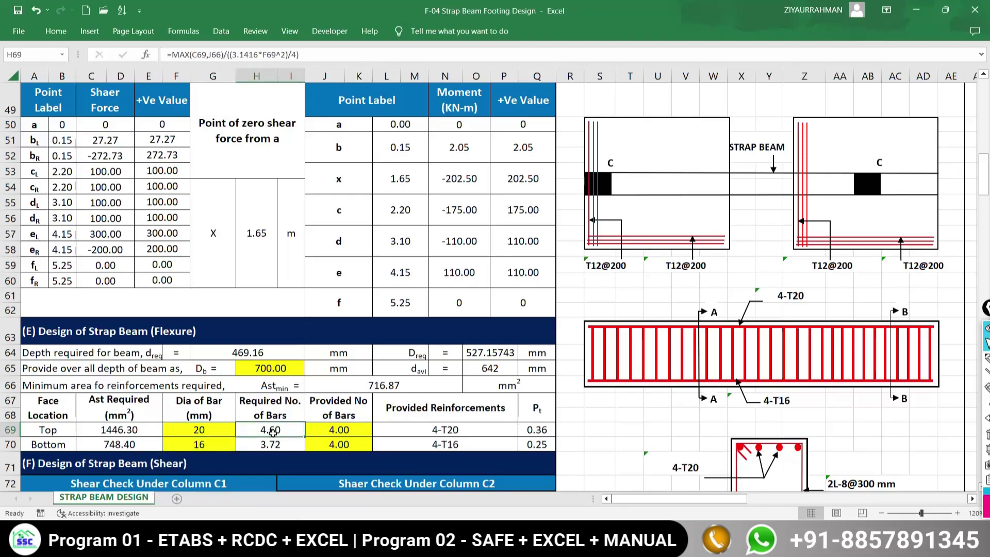
- Set the strap beam's top bar diameter back to 25 mm
left_click(200, 429)
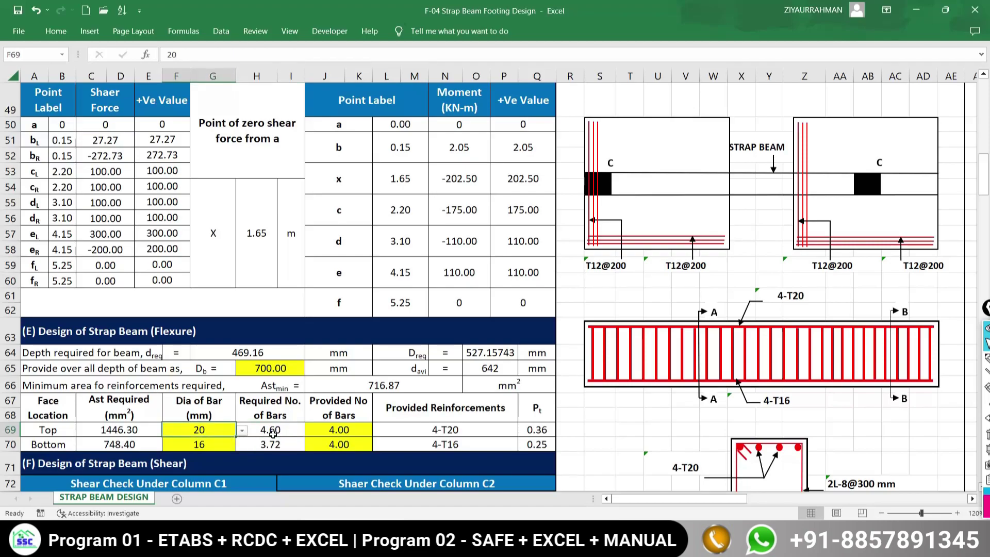
left_click(239, 430)
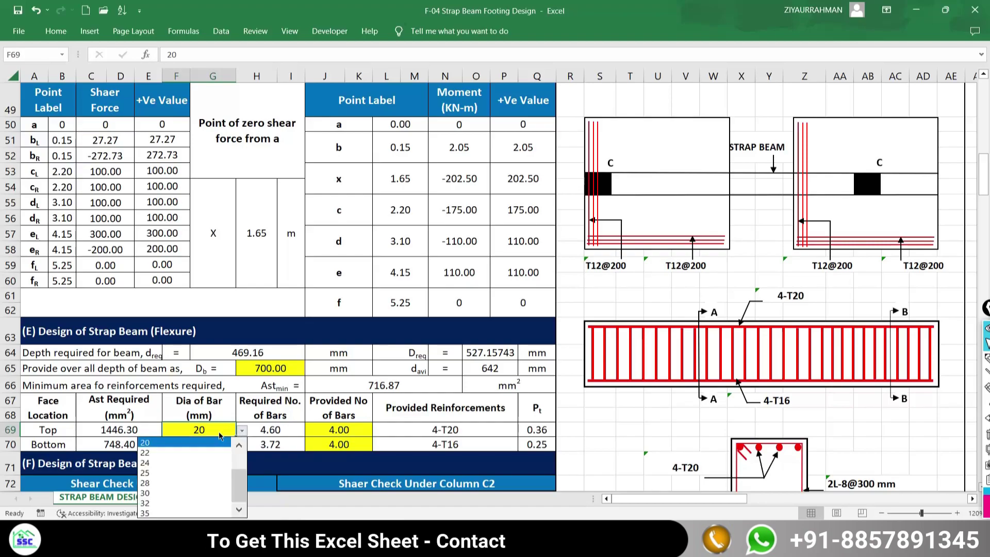
left_click(241, 431)
left_click(241, 432)
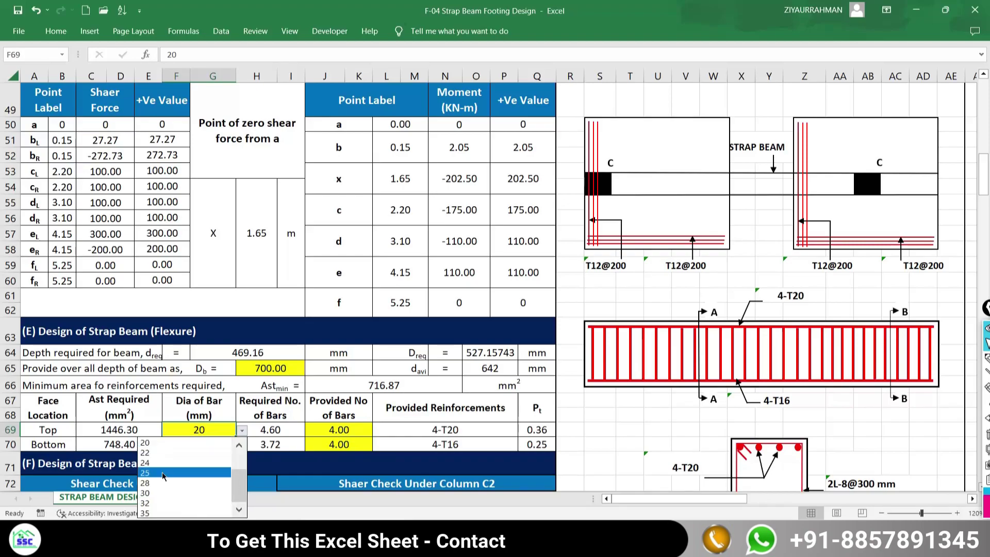
left_click(162, 472)
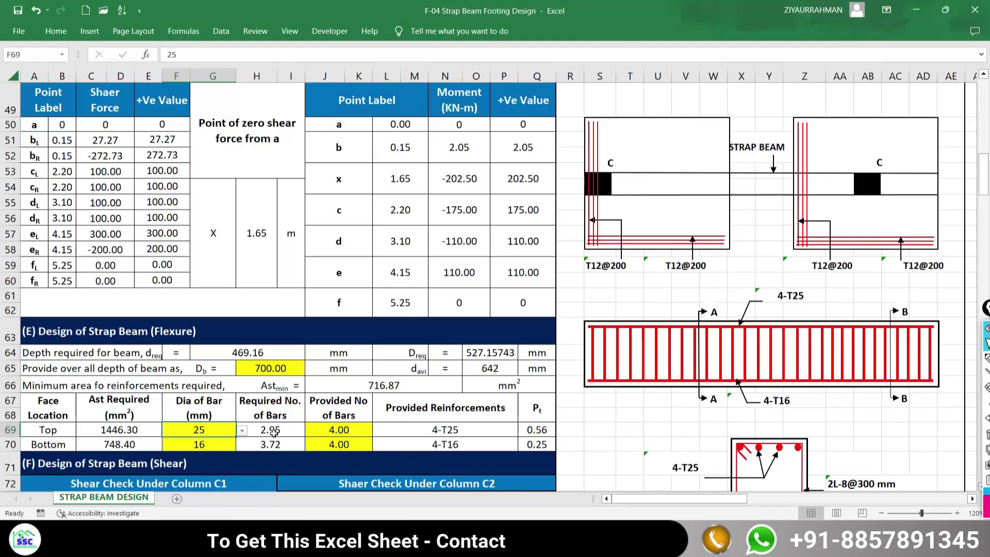
- Set the provided number of top bars in the strap beam to 3
left_click(324, 428)
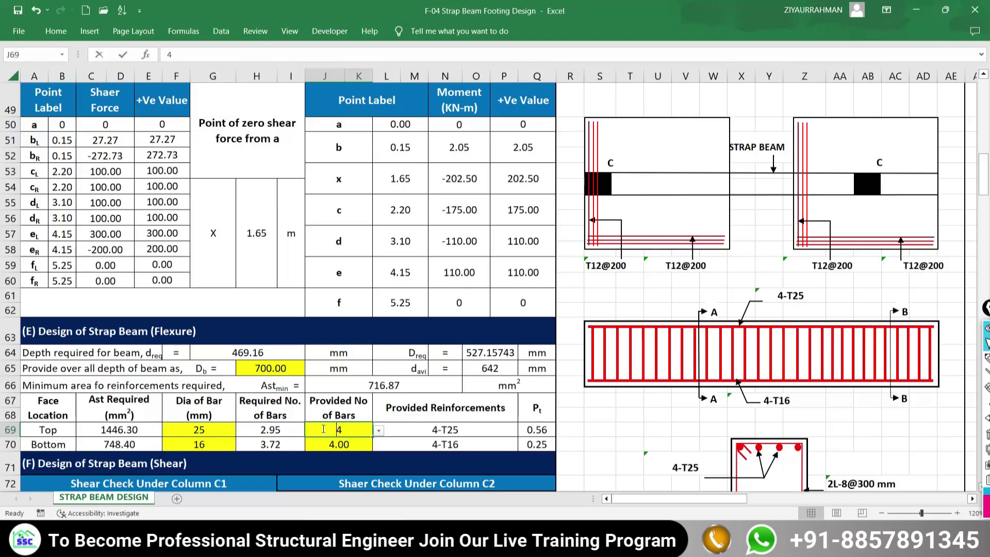
type("3")
key("Return")
left_click(340, 432)
- Review the bottom bars' diameter and provided number, and the required number of top bars
left_click(338, 444)
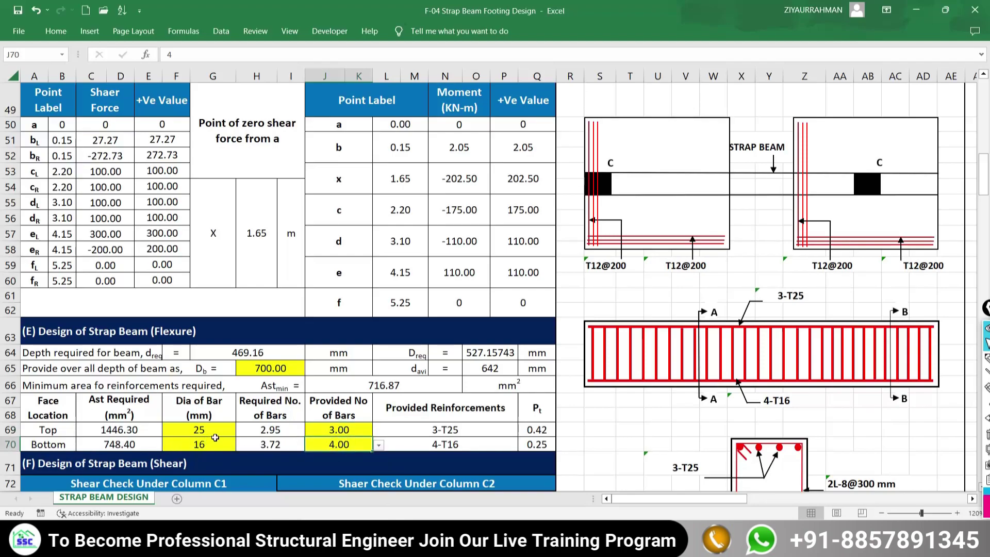
left_click(216, 443)
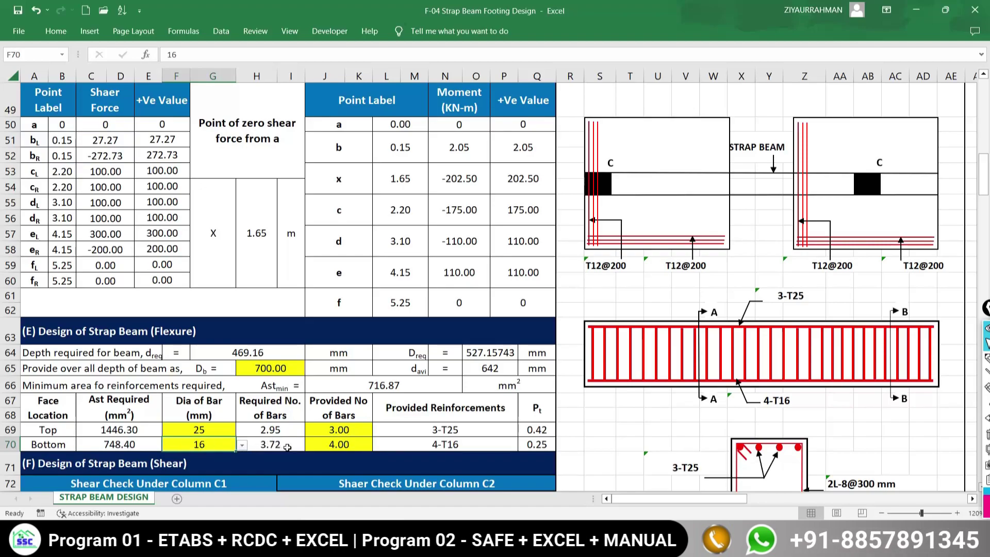
left_click(347, 447)
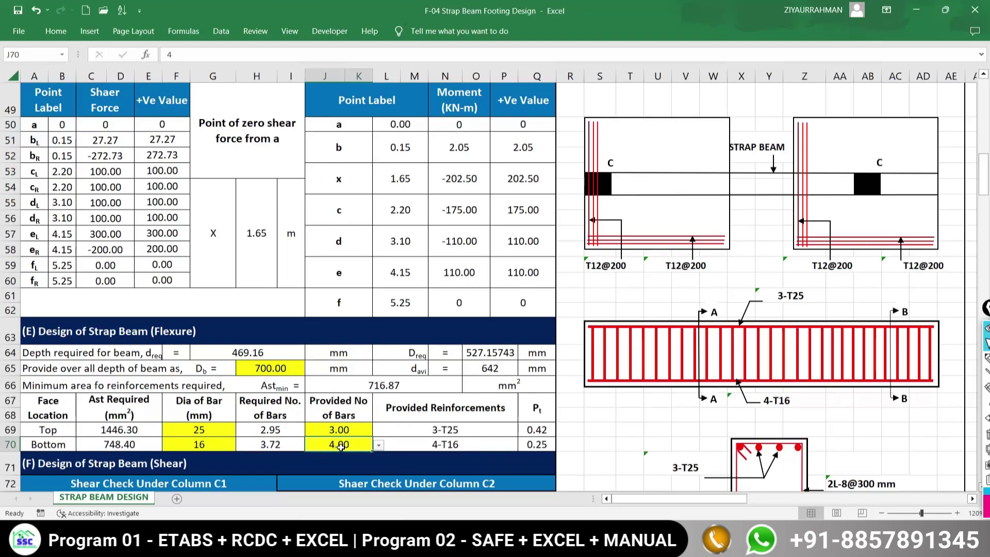
left_click(281, 431)
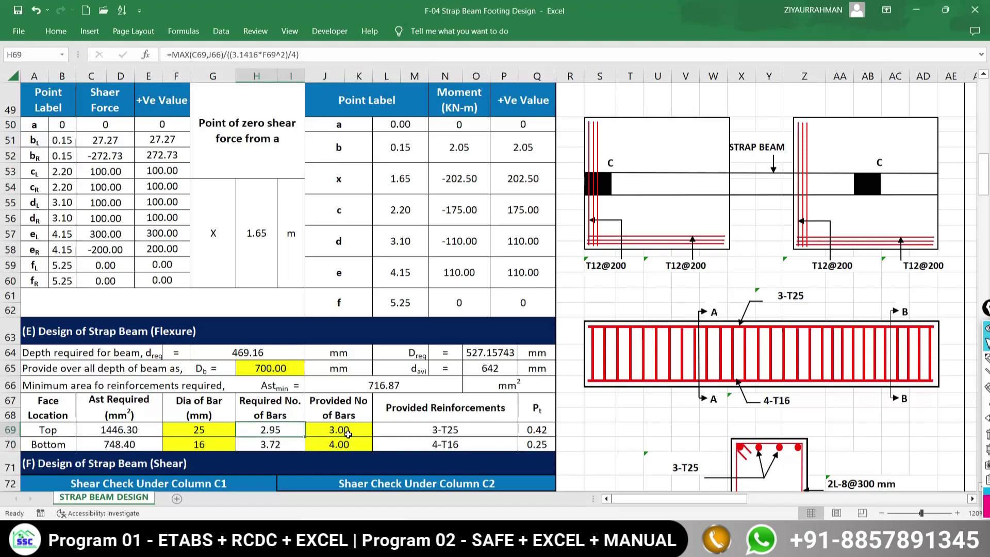
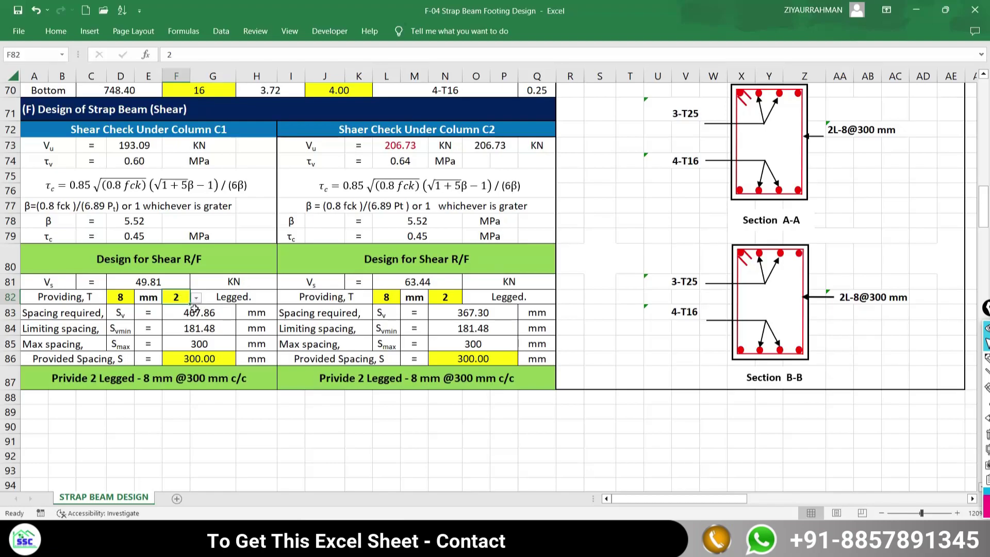
- Tick the column C1 shear check heading, underline its 8 mm stirrup diameter and circle its 2 legs with the pen, then clear the ink
scroll(192, 311, "up", 2)
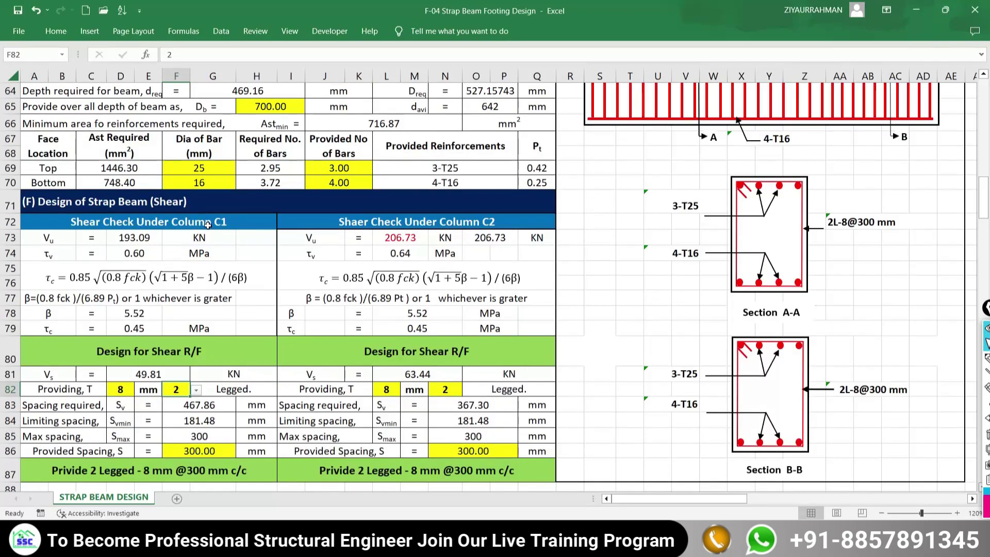
left_click(260, 228)
left_click_drag(258, 225, 268, 208)
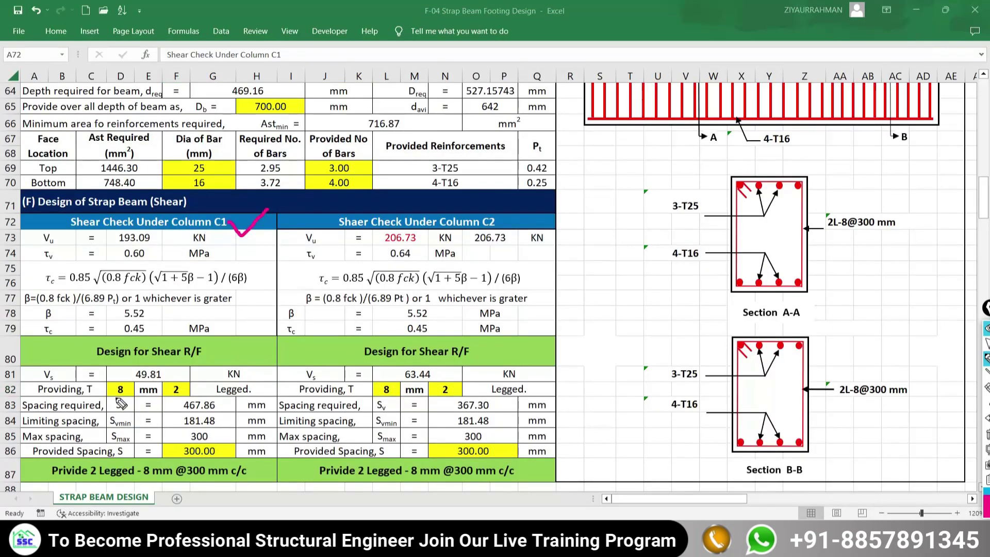
left_click_drag(115, 397, 133, 396)
left_click_drag(185, 376, 163, 399)
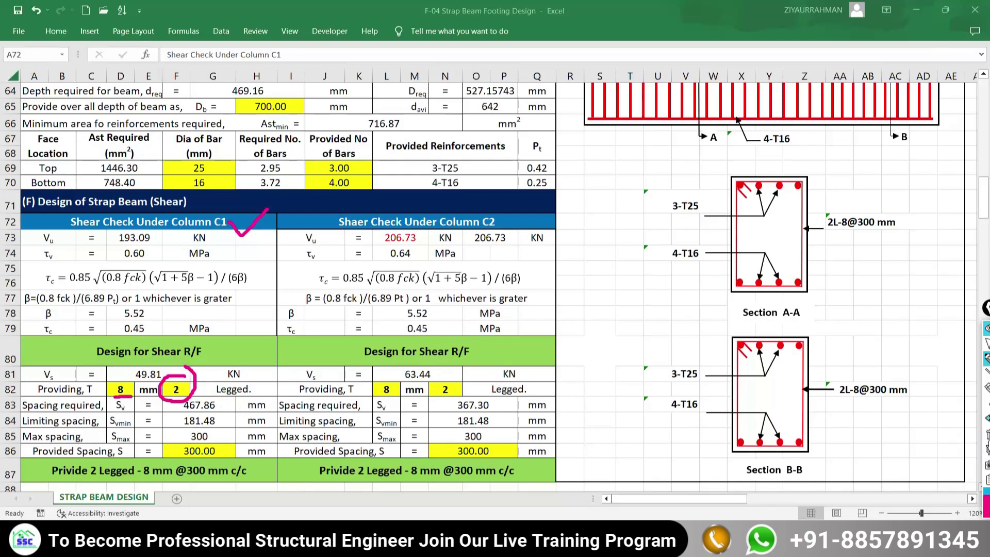
left_click(986, 367)
left_click(986, 343)
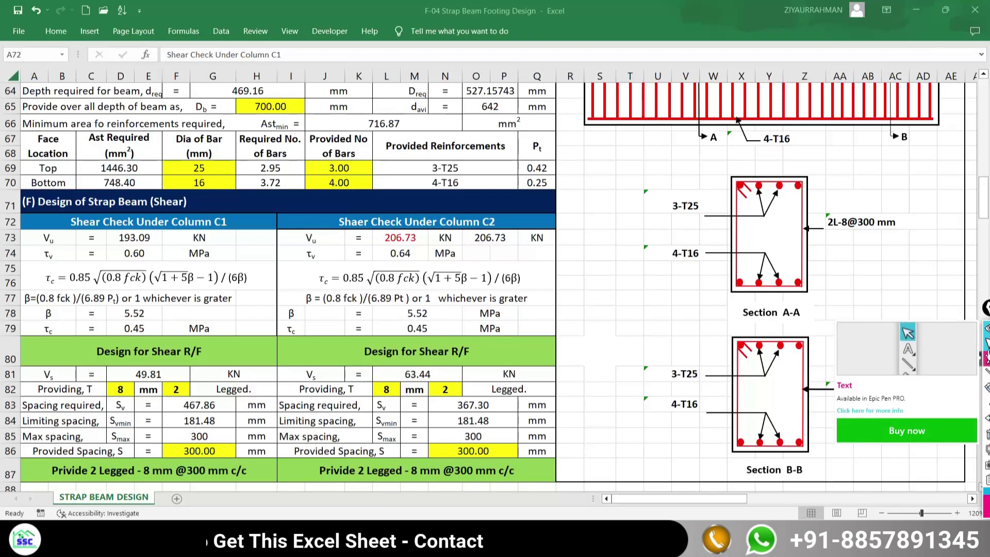
- Mark the required stirrup spacing under column C1 with the pen and clear the ink
left_click(986, 359)
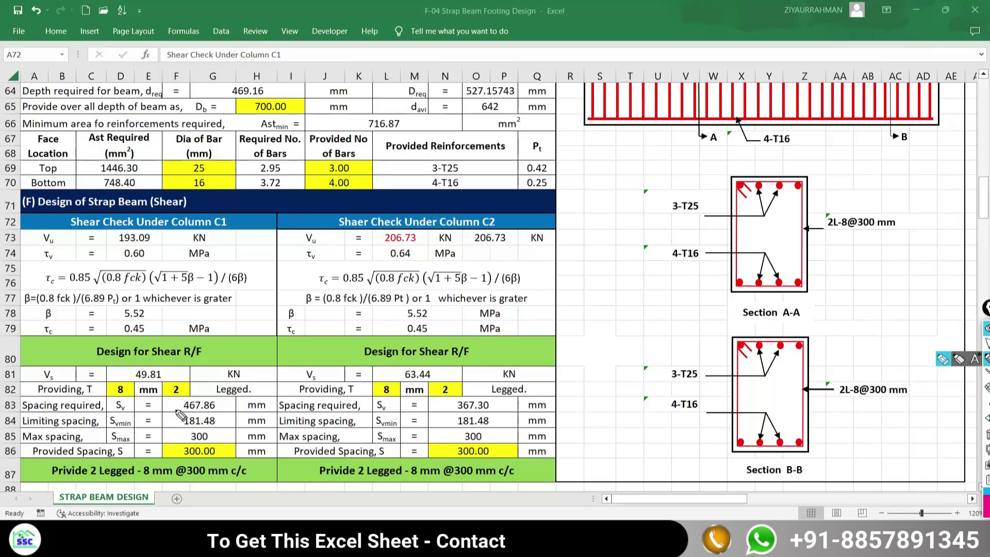
mouse_move(180, 415)
left_mouse_down()
mouse_move(199, 394)
mouse_move(176, 444)
mouse_move(233, 407)
left_mouse_up()
left_click(985, 434)
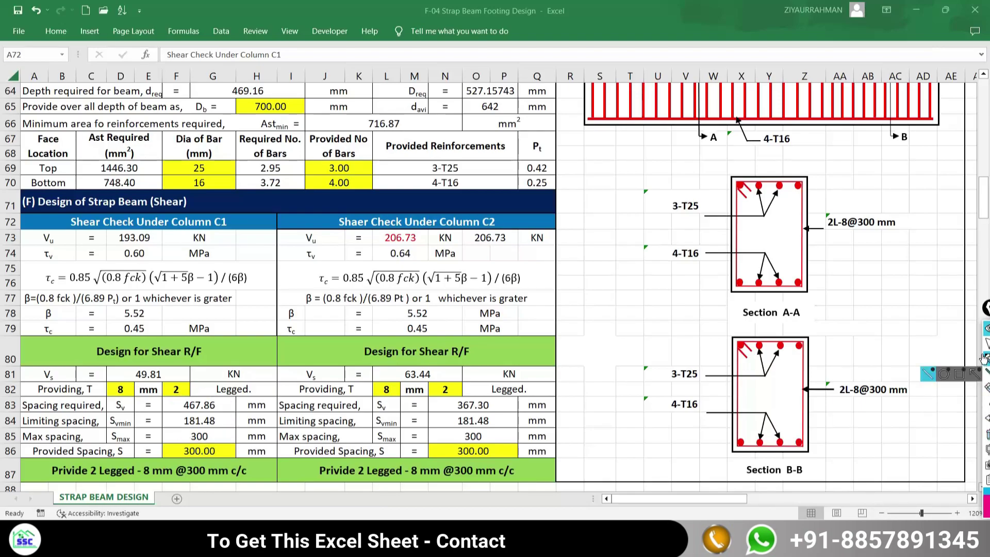
left_click(986, 342)
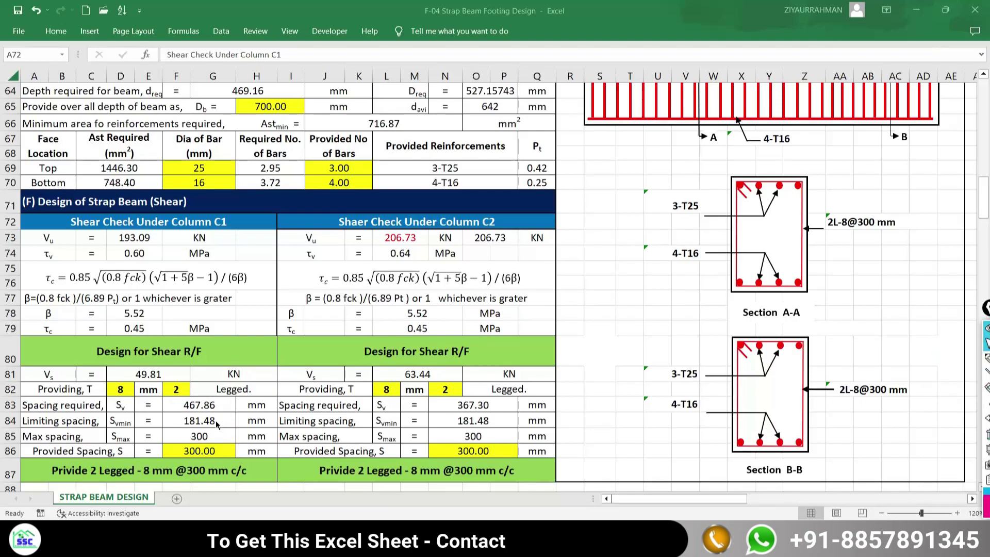
- Set the provided stirrup spacing under column C1 to 175 mm, circling the limiting spacing with the pen
left_click(176, 451)
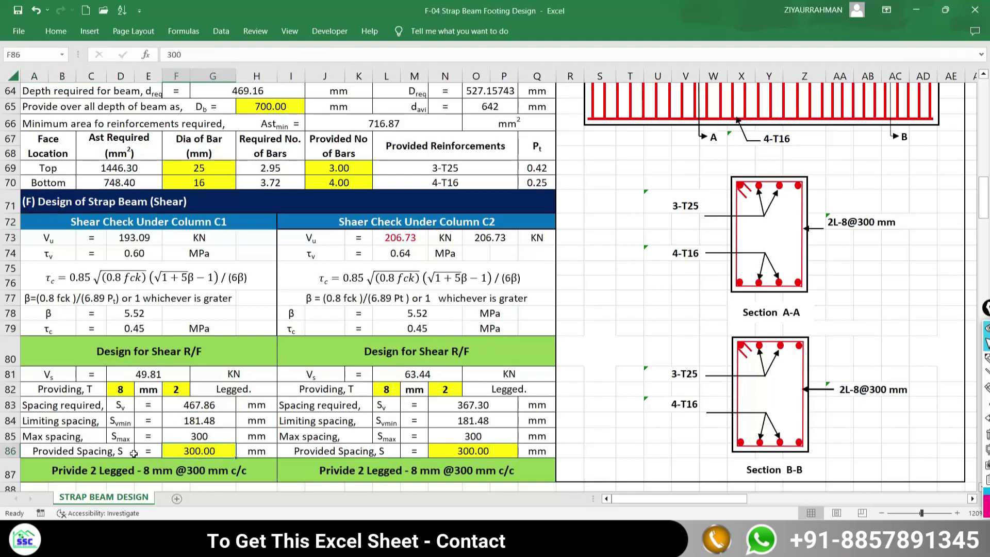
type("175")
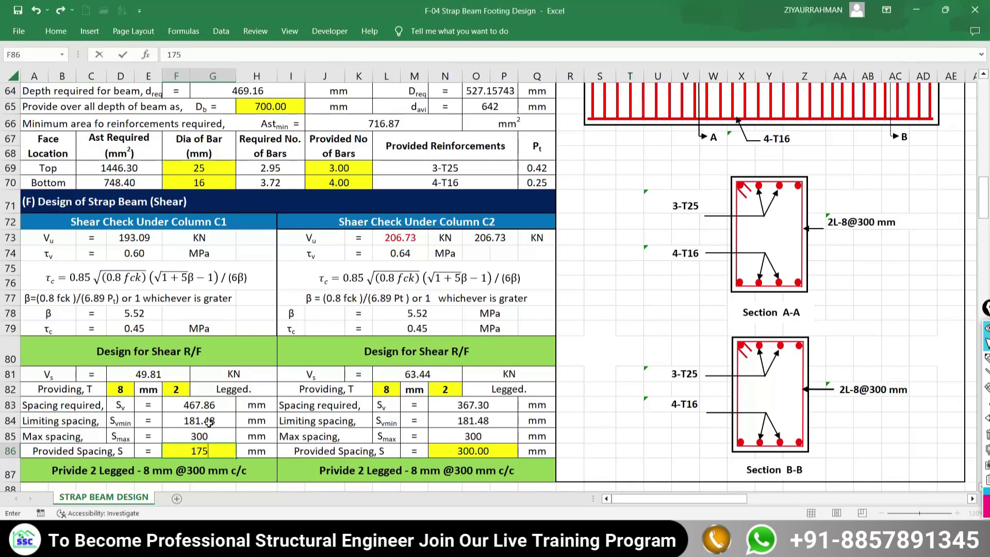
left_click(986, 359)
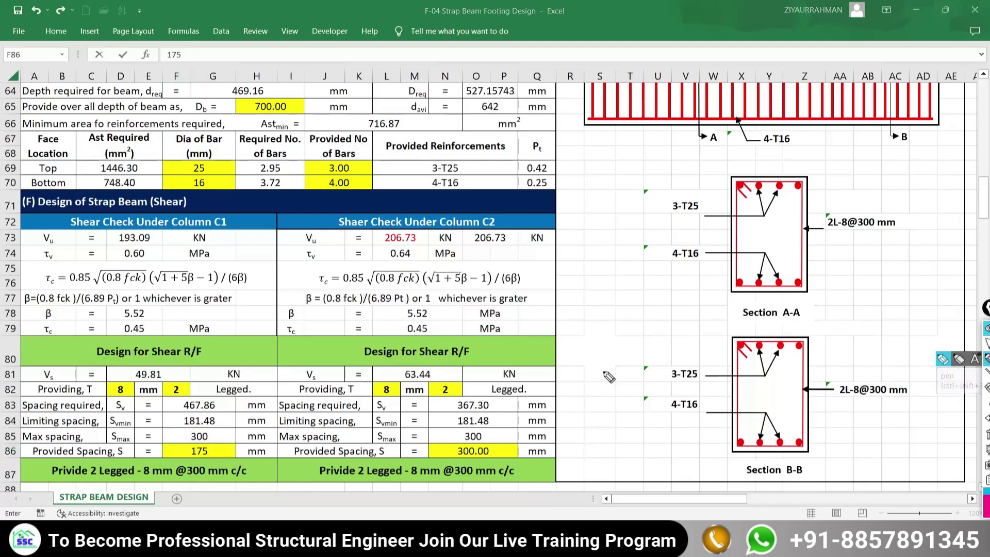
mouse_move(209, 412)
left_mouse_down()
mouse_move(175, 427)
mouse_move(226, 435)
mouse_move(214, 412)
left_mouse_up()
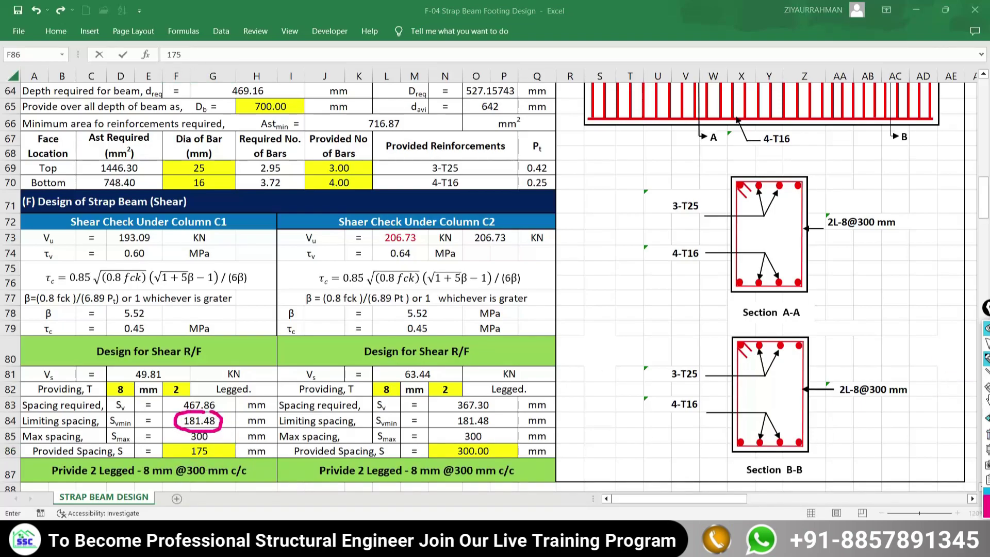
left_click(986, 342)
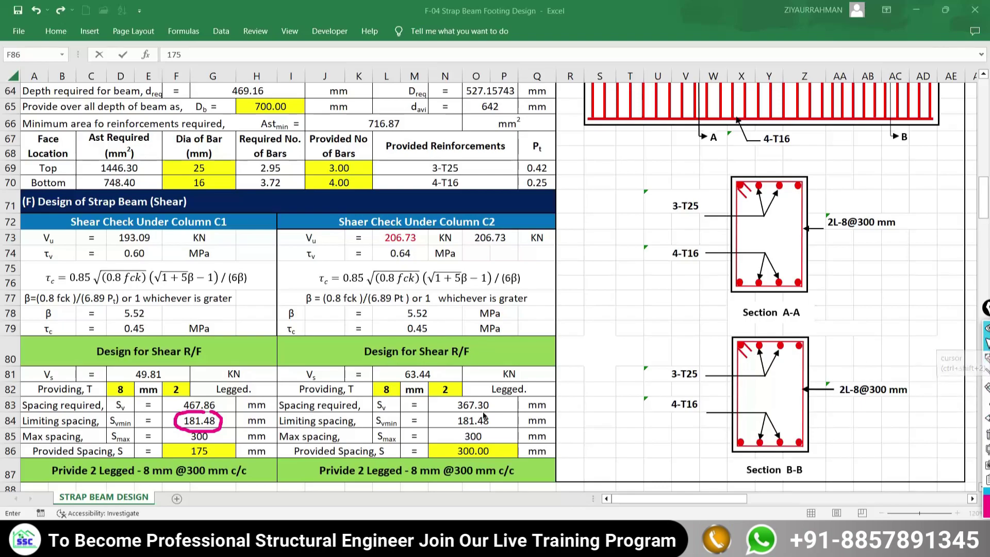
left_click(198, 456)
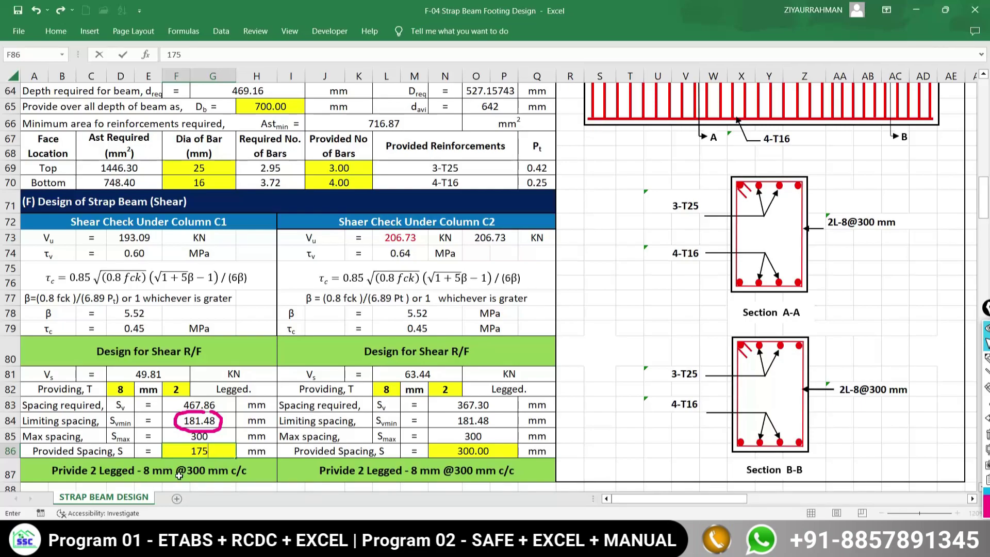
key("Return")
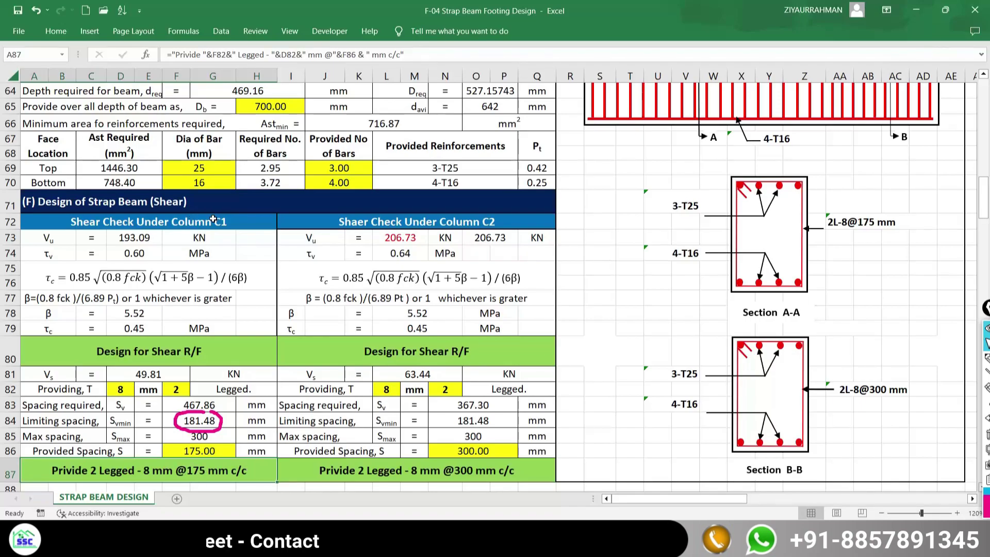
- Clear the ink and mark column C2's heading, shear design label, 8 mm and 2-legged stirrup values and three spacing values with the pen
left_click(193, 219)
left_click(986, 357)
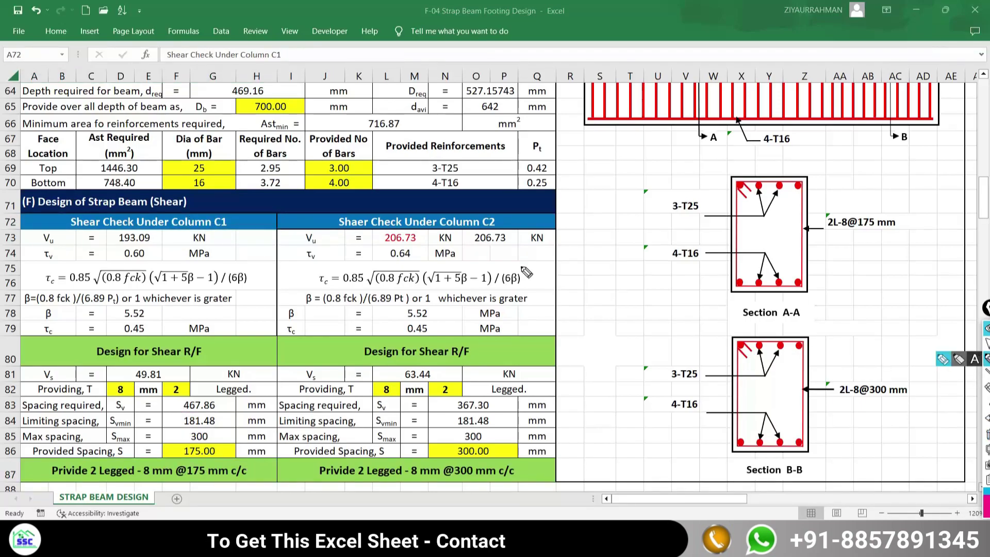
left_click_drag(437, 221, 497, 222)
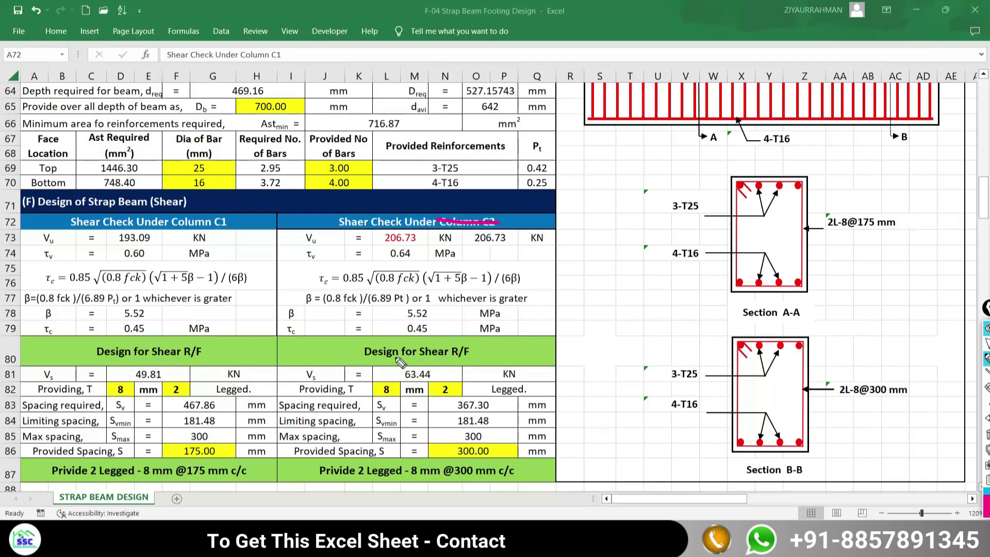
left_click_drag(385, 360, 466, 359)
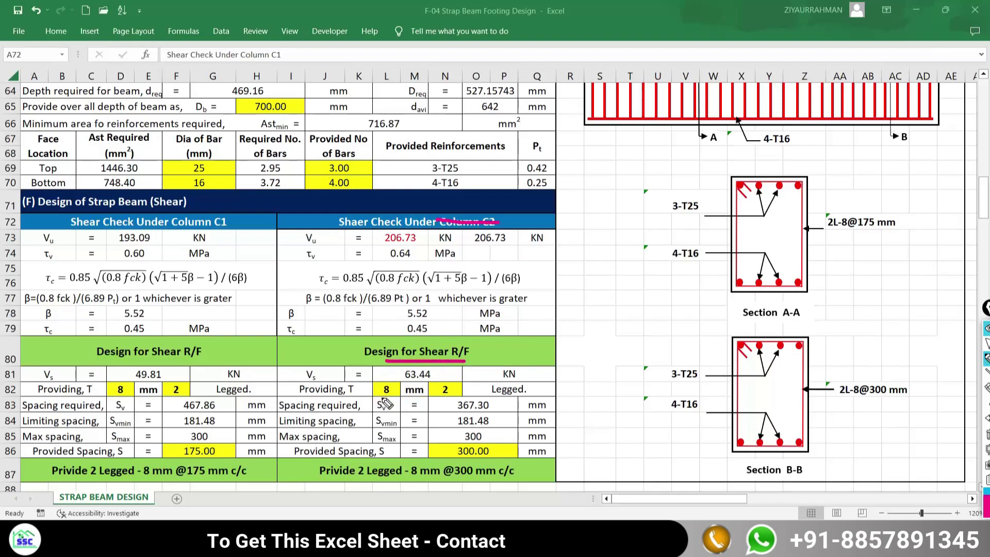
mouse_move(380, 398)
left_mouse_down()
mouse_move(464, 390)
mouse_move(447, 441)
mouse_move(480, 448)
mouse_move(502, 425)
mouse_move(480, 389)
mouse_move(506, 429)
mouse_move(536, 390)
left_mouse_up()
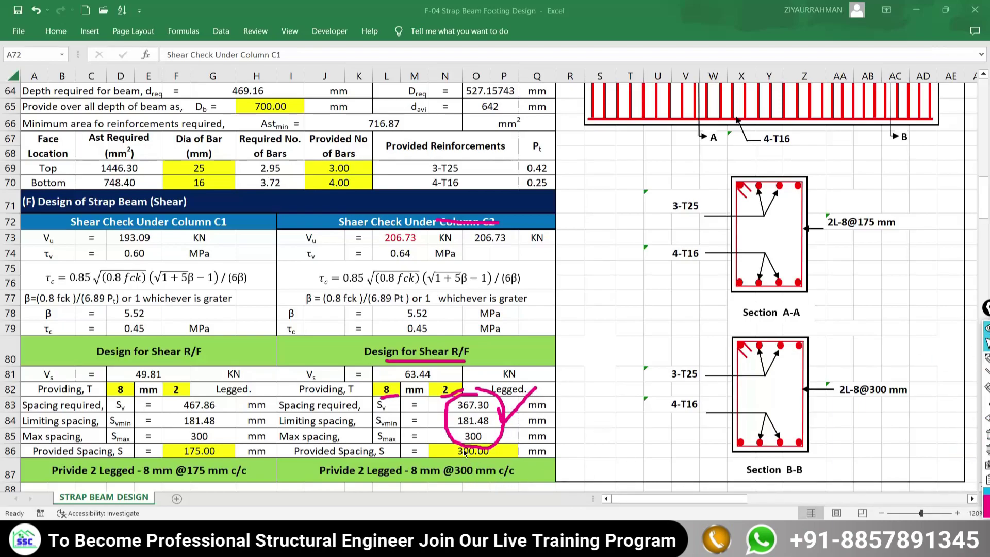
- Set the provided stirrup spacing under column C2 to 175 mm
left_click(467, 451)
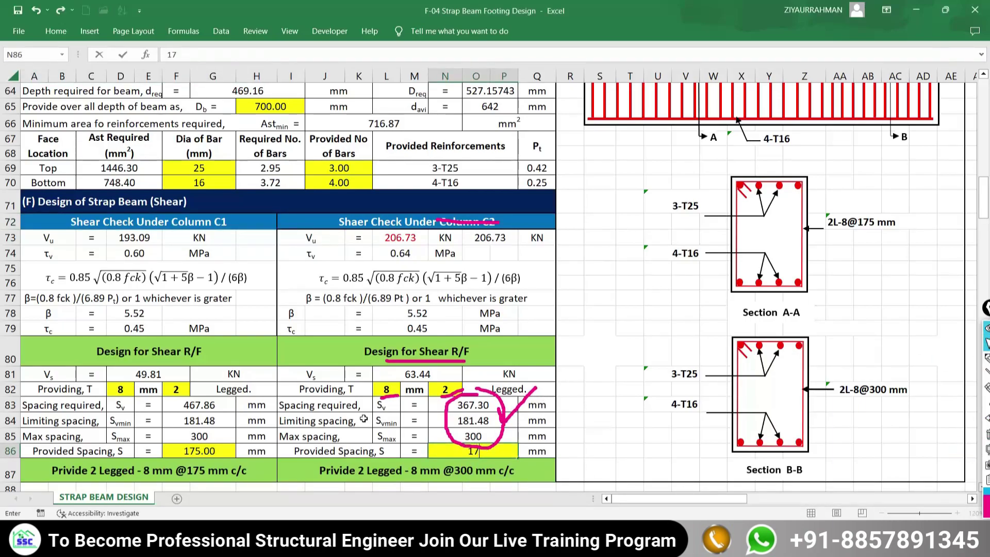
type("175")
key("Return")
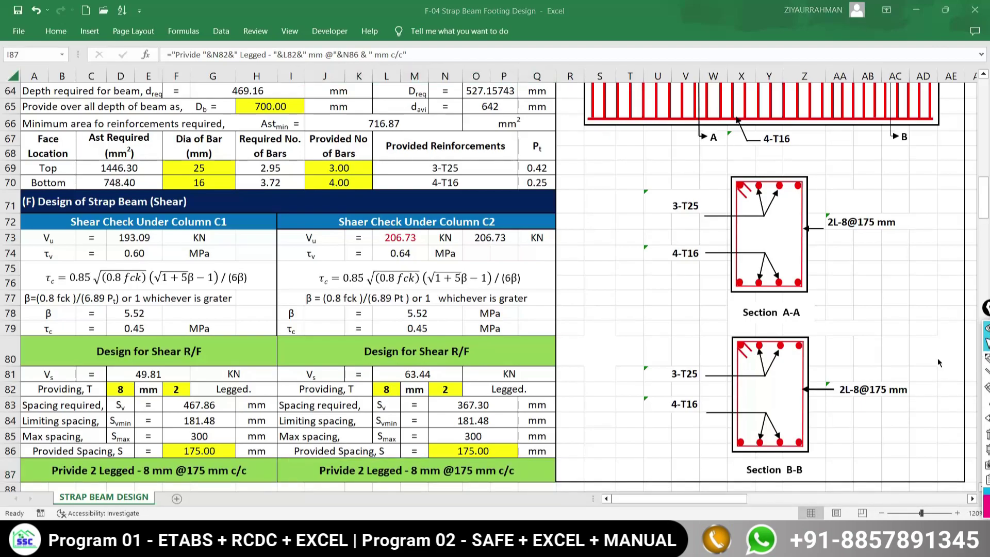
- Mark the first footing plan's bars and both T12@200 labels with the pen, and tick the second footing plan
scroll(505, 366, "up", 8)
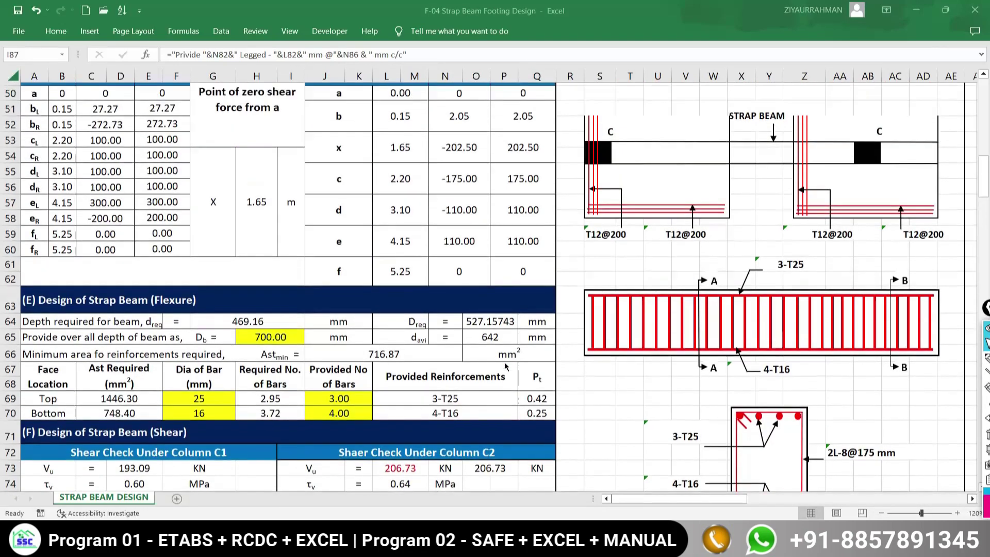
scroll(504, 363, "up", 8)
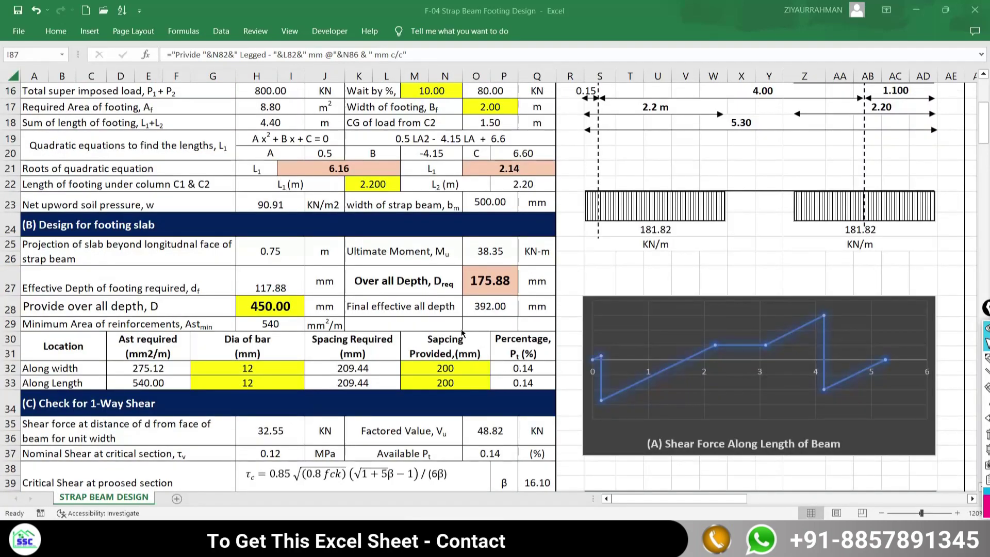
scroll(455, 383, "down", 10)
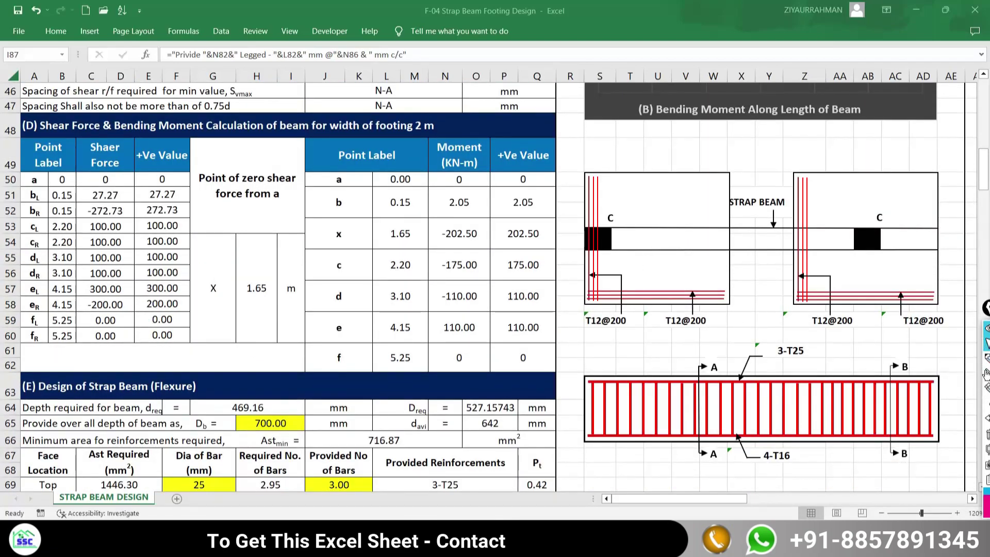
left_click(986, 361)
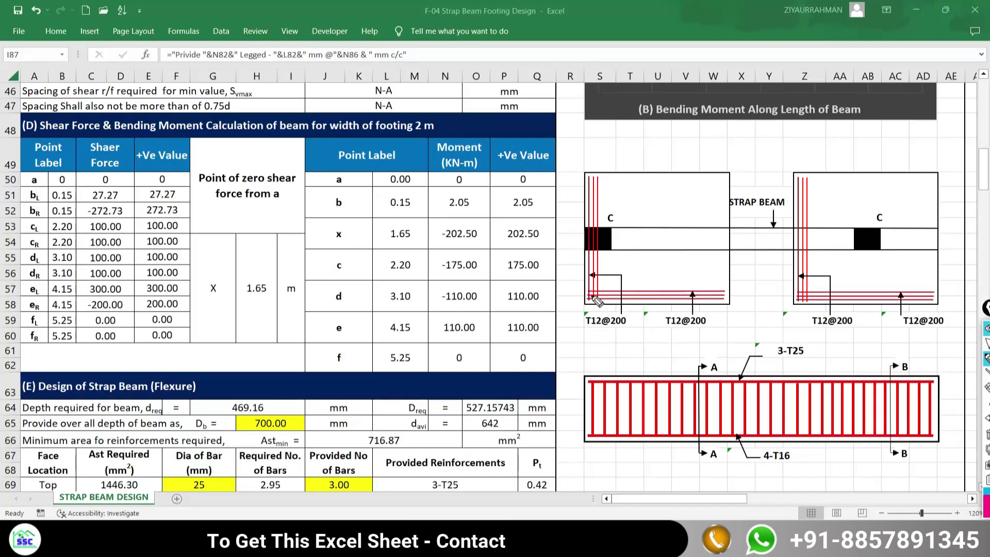
left_click_drag(591, 297, 630, 296)
mouse_move(699, 309)
left_mouse_down()
mouse_move(658, 321)
mouse_move(714, 331)
mouse_move(705, 309)
left_mouse_up()
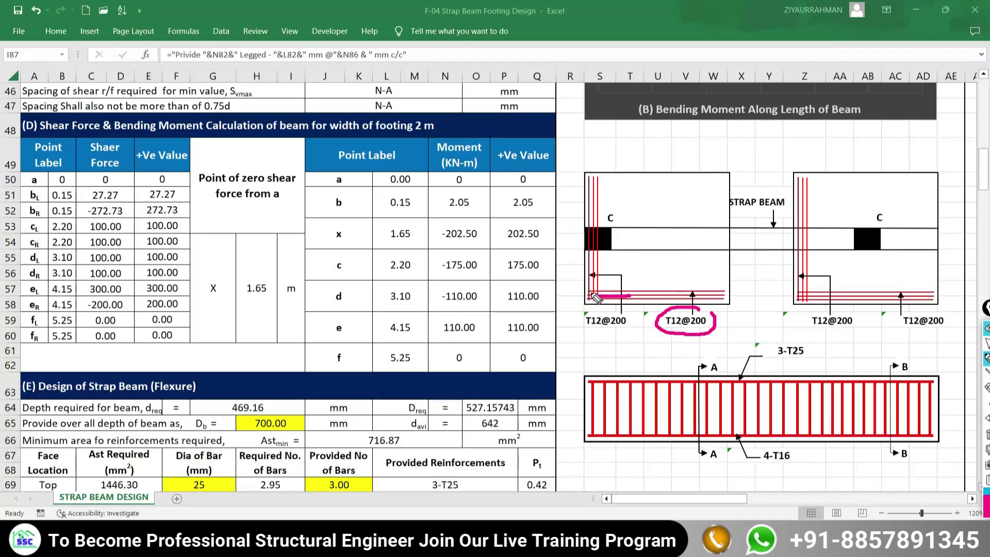
left_click_drag(598, 296, 597, 241)
left_click_drag(587, 328, 630, 327)
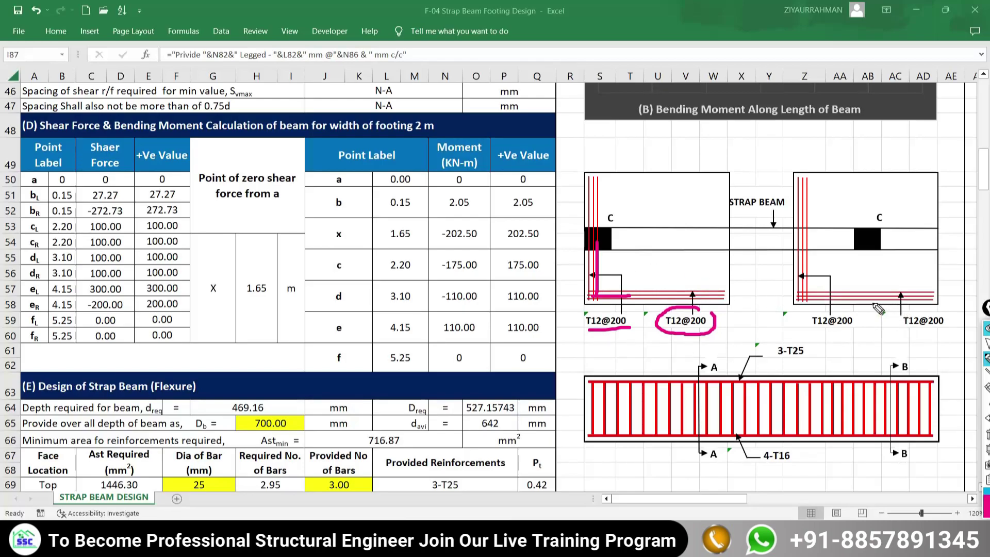
left_click(860, 201)
left_click_drag(869, 207, 909, 167)
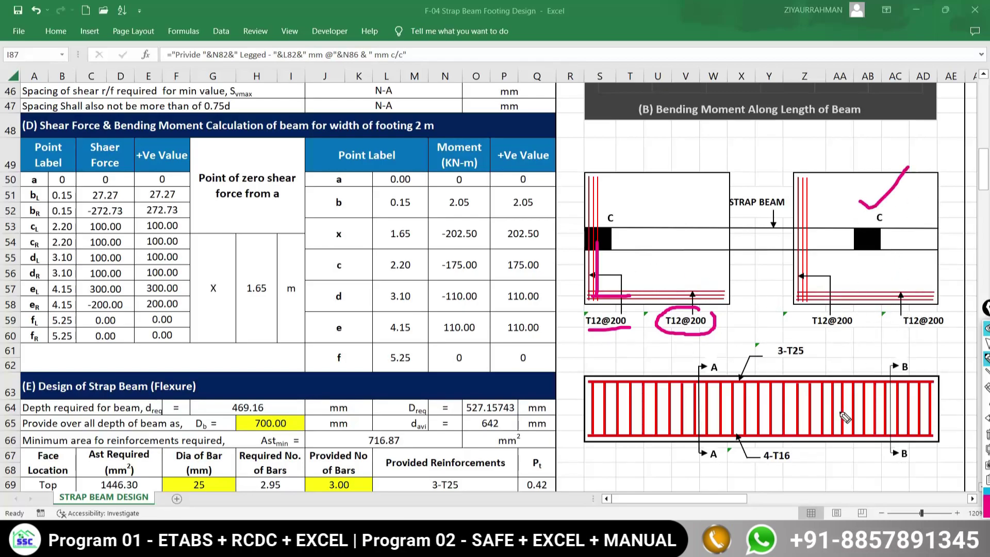
- Circle the 3-T25 label above the beam elevation, and circle and underline section A-A's 3-T25 label with the pen
key("Escape")
left_click(985, 357)
mouse_move(808, 338)
left_mouse_down()
mouse_move(778, 356)
mouse_move(824, 349)
left_mouse_up()
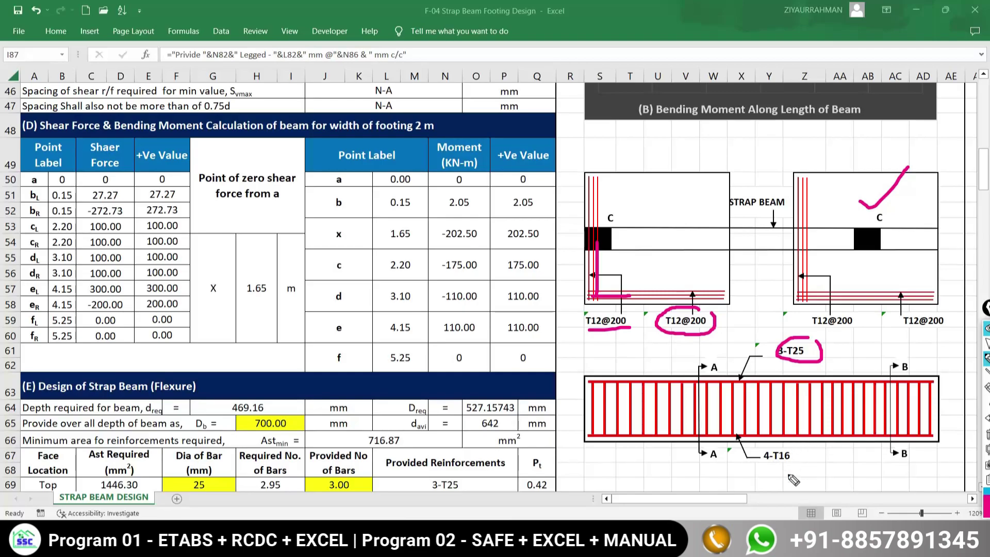
scroll(768, 411, "down", 2)
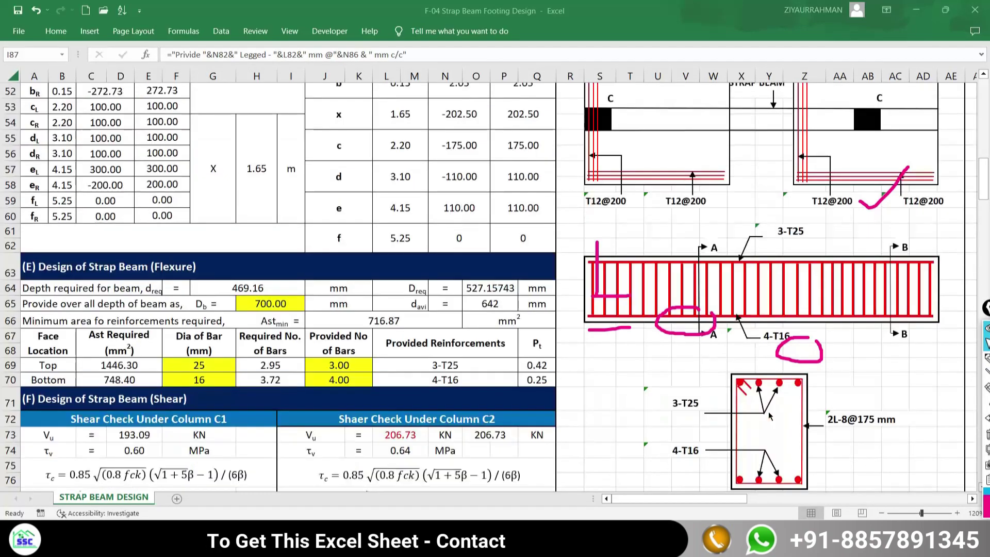
left_click(986, 357)
mouse_move(689, 388)
left_mouse_down()
mouse_move(668, 394)
mouse_move(691, 412)
mouse_move(698, 393)
left_mouse_up()
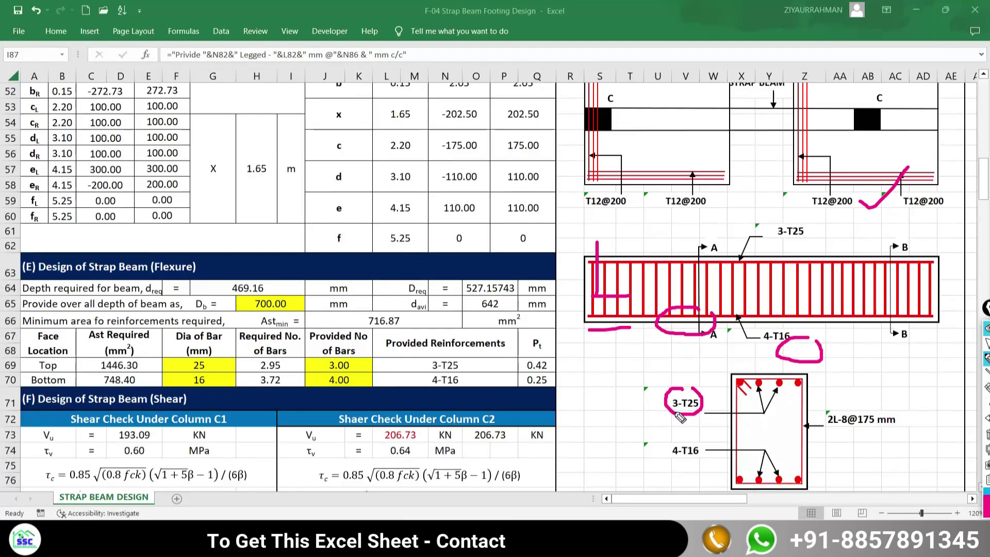
left_click_drag(657, 412, 715, 406)
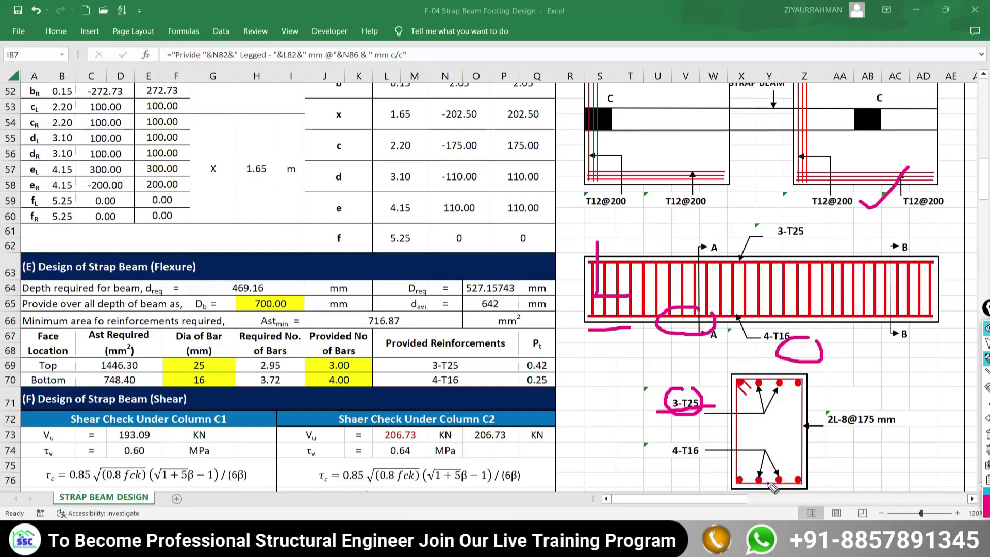
- Outline section A-A's 2L-8@175 mm stirrup label with the highlighter and clear all ink from the sheet
key("ctrl+shift+1")
scroll(753, 411, "down", 2)
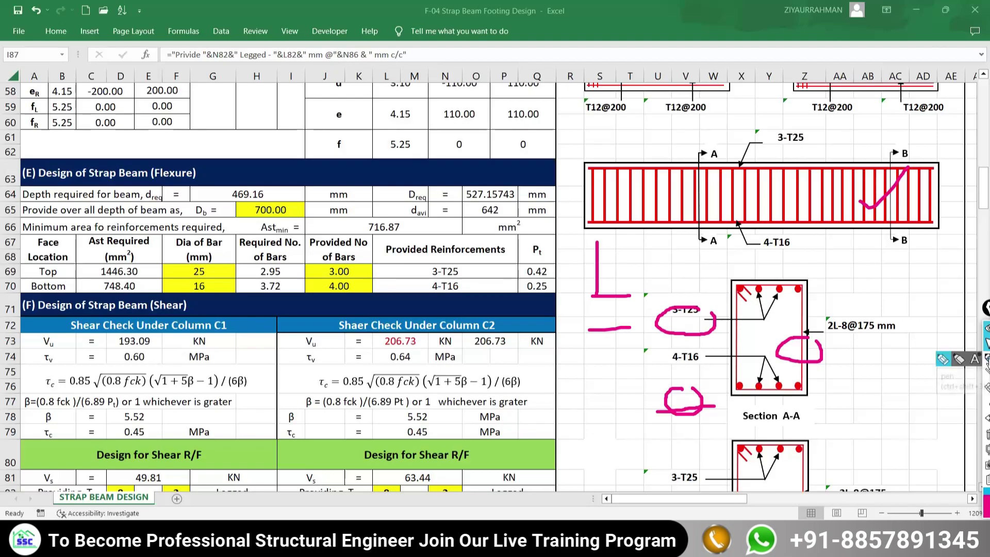
left_click(986, 356)
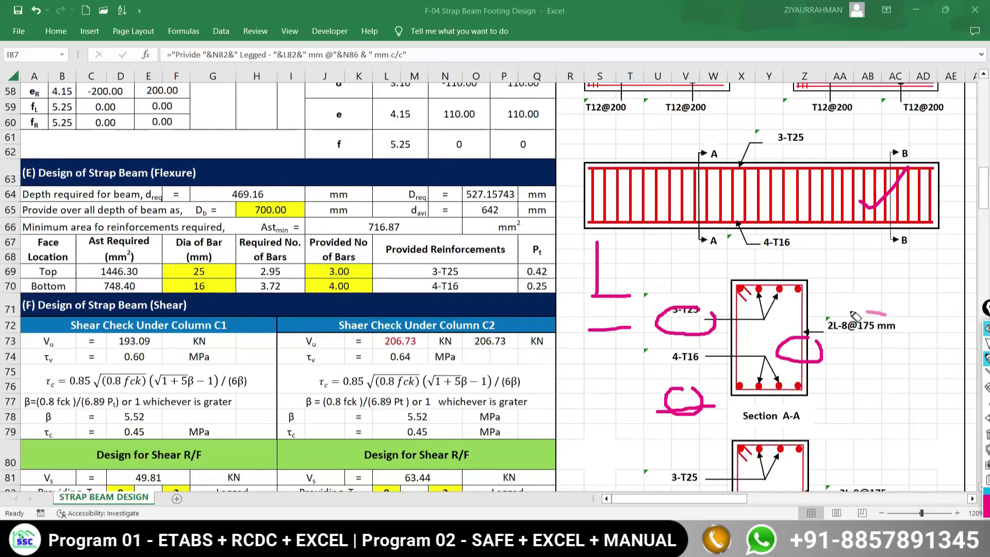
mouse_move(884, 312)
left_mouse_down()
mouse_move(817, 341)
mouse_move(910, 330)
left_mouse_up()
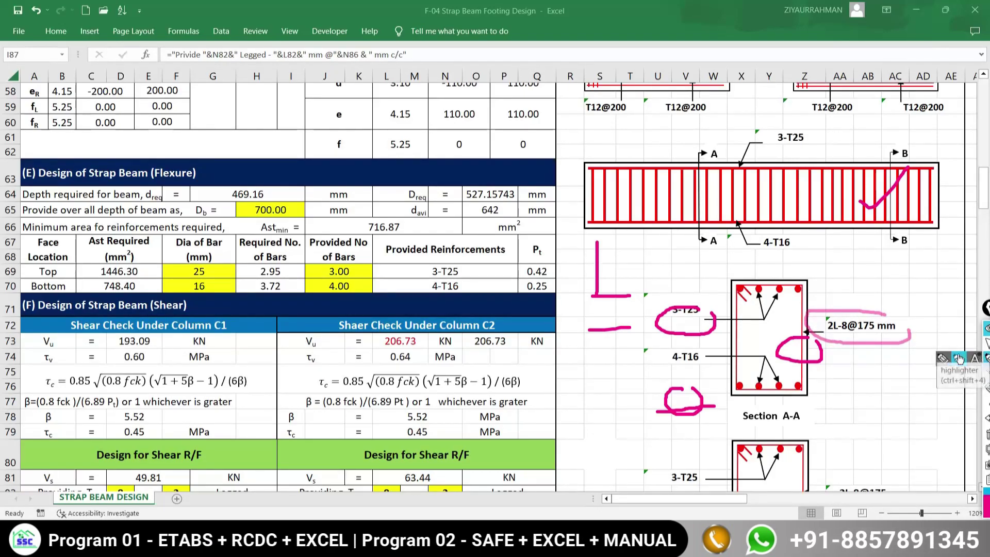
key("Escape")
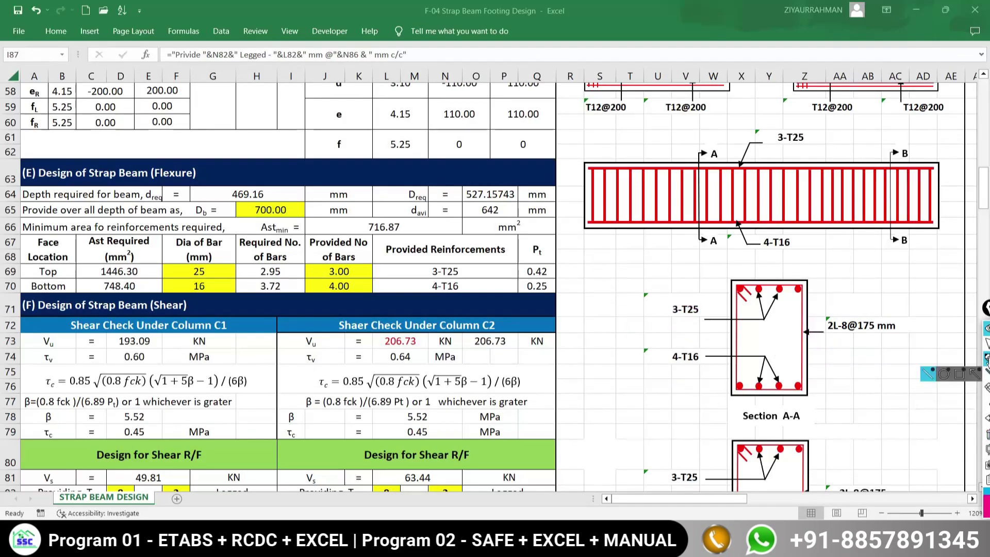
scroll(907, 298, "up", 2)
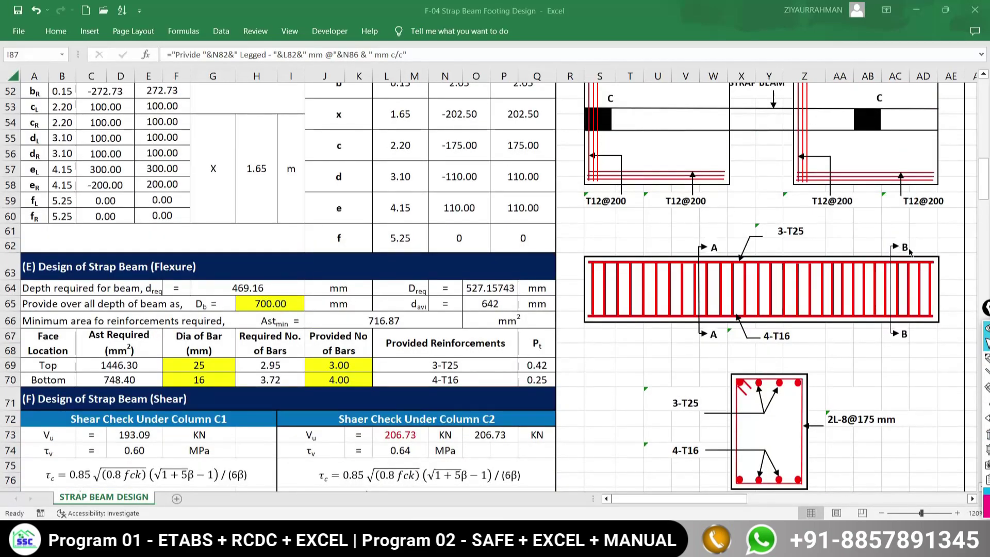
scroll(831, 348, "down", 5)
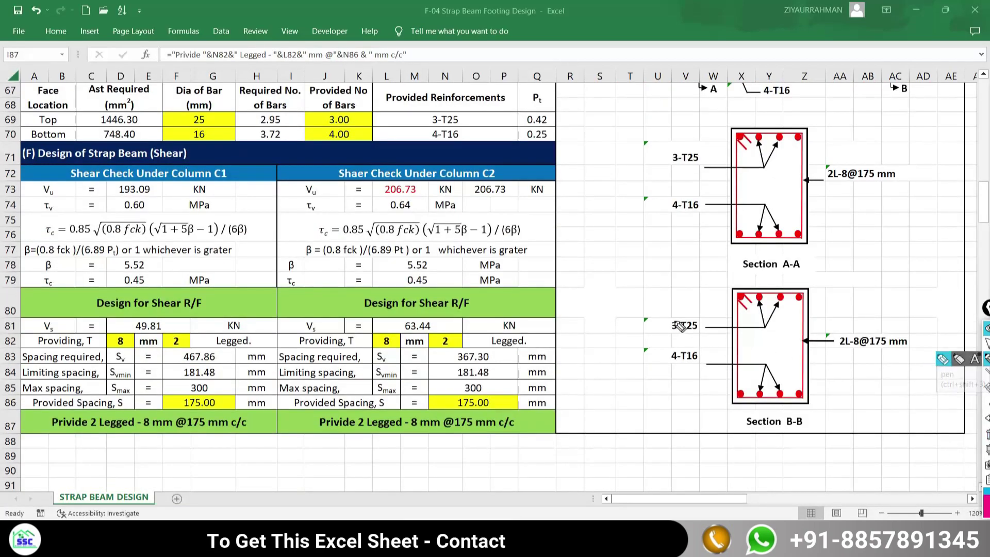
left_click_drag(668, 334, 707, 332)
mouse_move(794, 289)
left_mouse_down()
mouse_move(718, 287)
mouse_move(801, 275)
left_mouse_up()
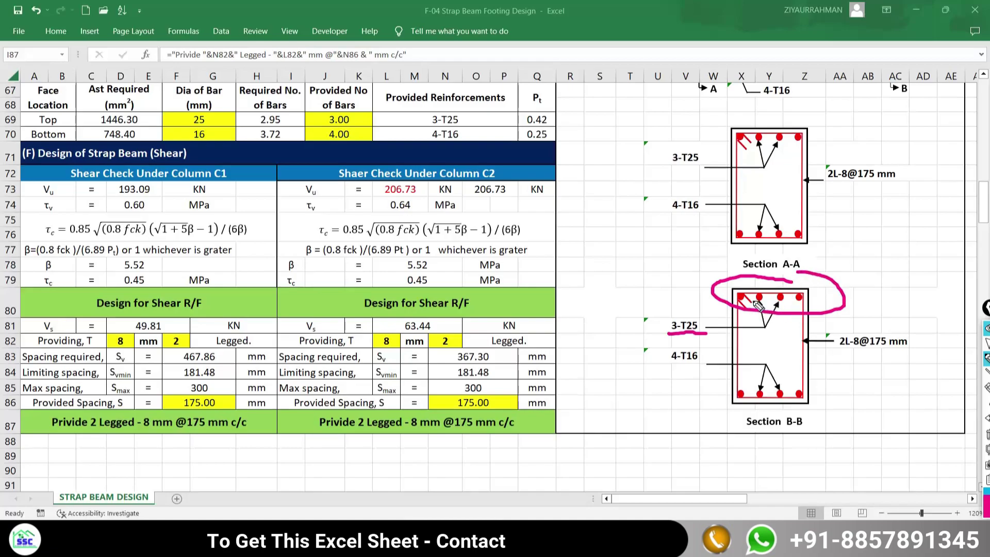
mouse_move(693, 323)
left_mouse_down()
mouse_move(666, 315)
mouse_move(709, 341)
mouse_move(700, 310)
left_mouse_up()
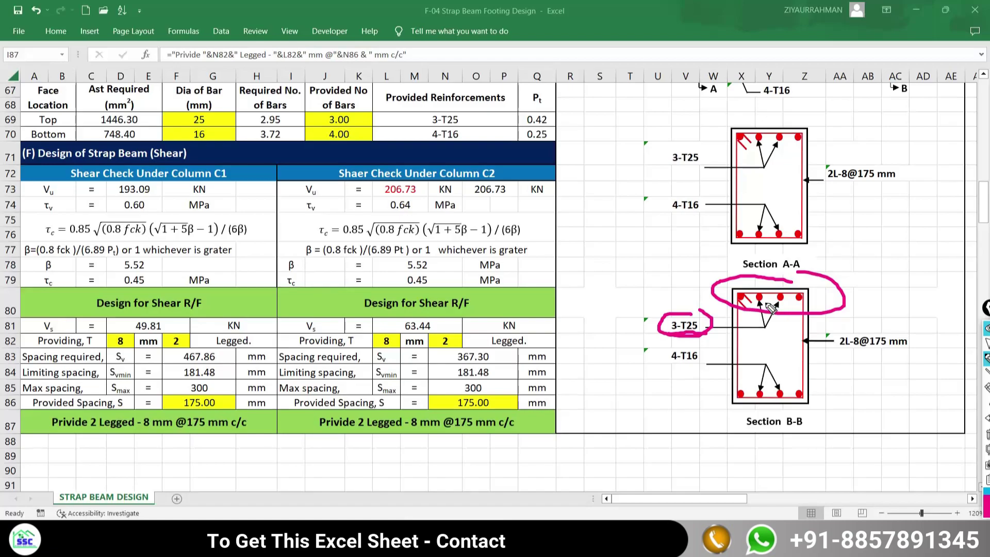
mouse_move(736, 364)
left_mouse_down()
mouse_move(671, 366)
mouse_move(736, 370)
left_mouse_up()
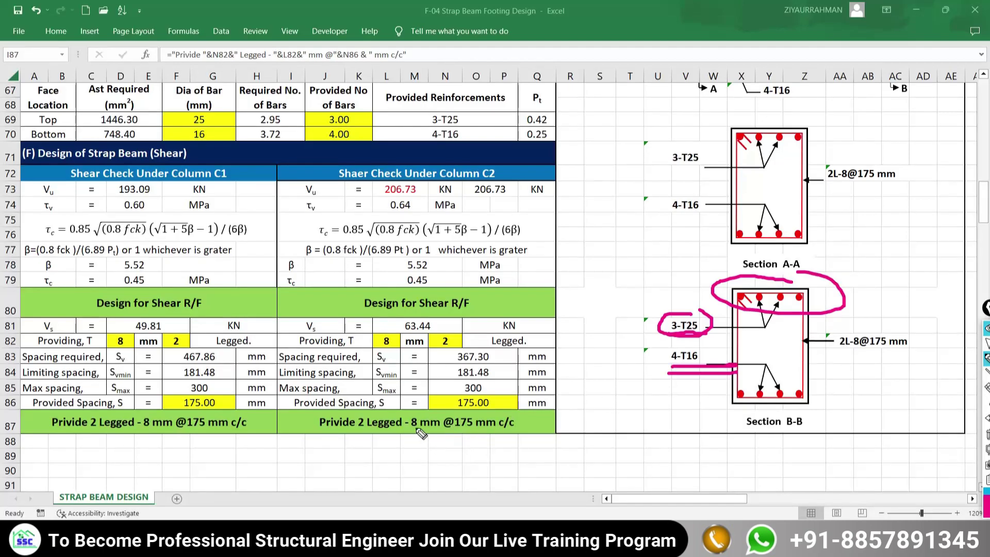
left_click_drag(406, 429, 513, 427)
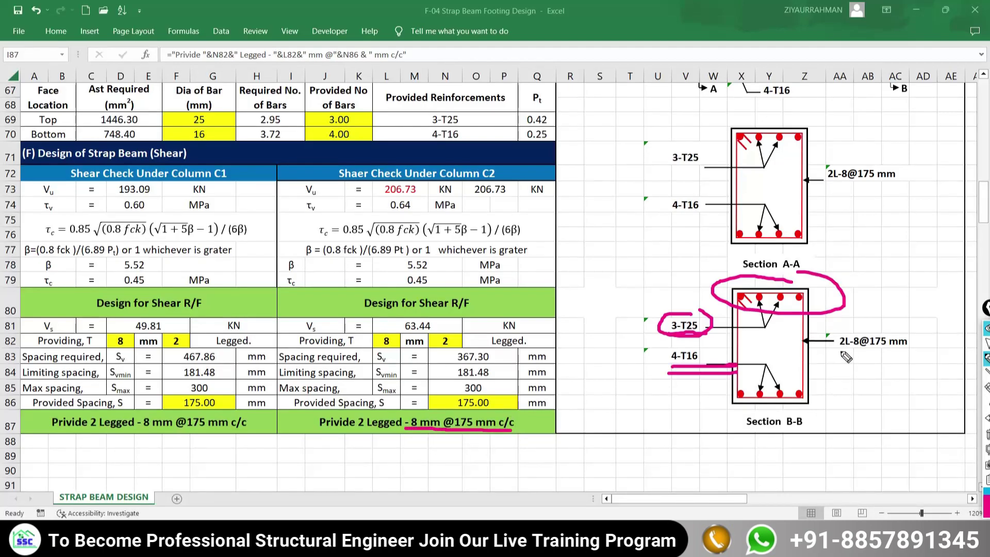
left_click_drag(837, 352, 851, 352)
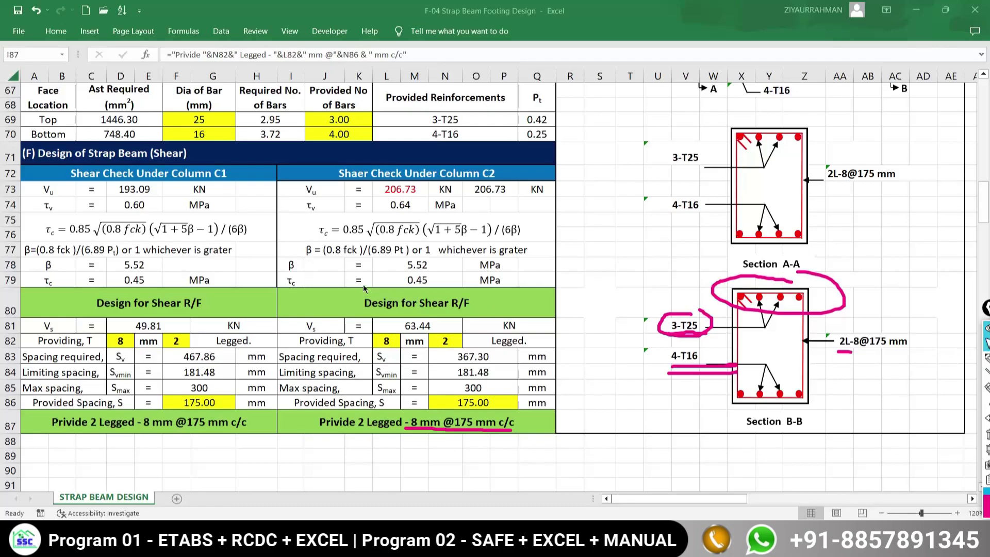
scroll(363, 281, "up", 10)
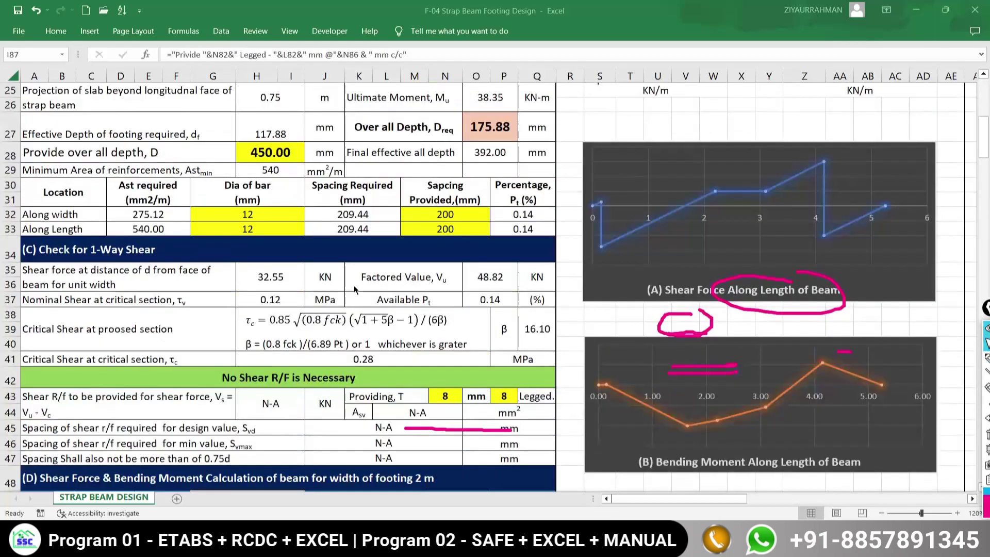
scroll(353, 286, "down", 5)
scroll(702, 365, "down", 1)
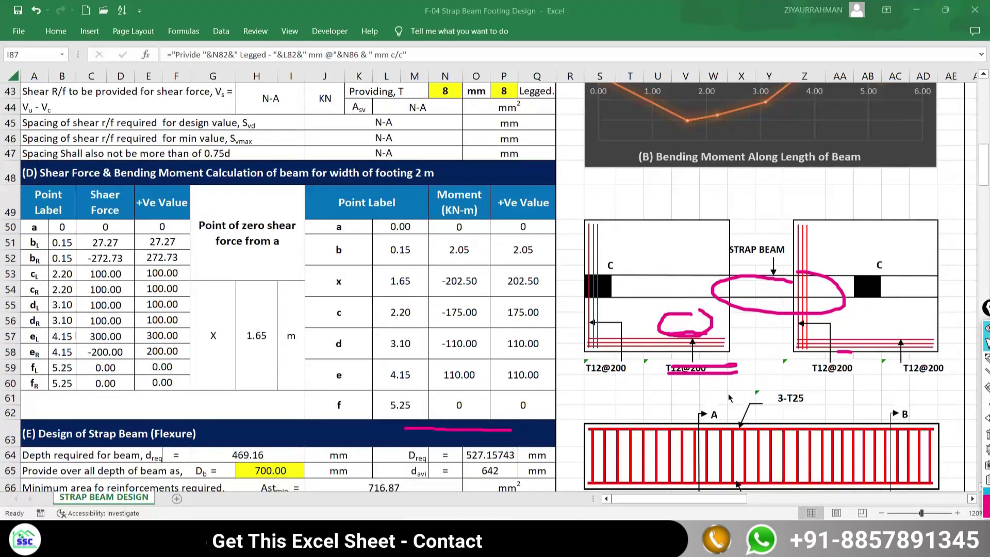
scroll(624, 392, "down", 2)
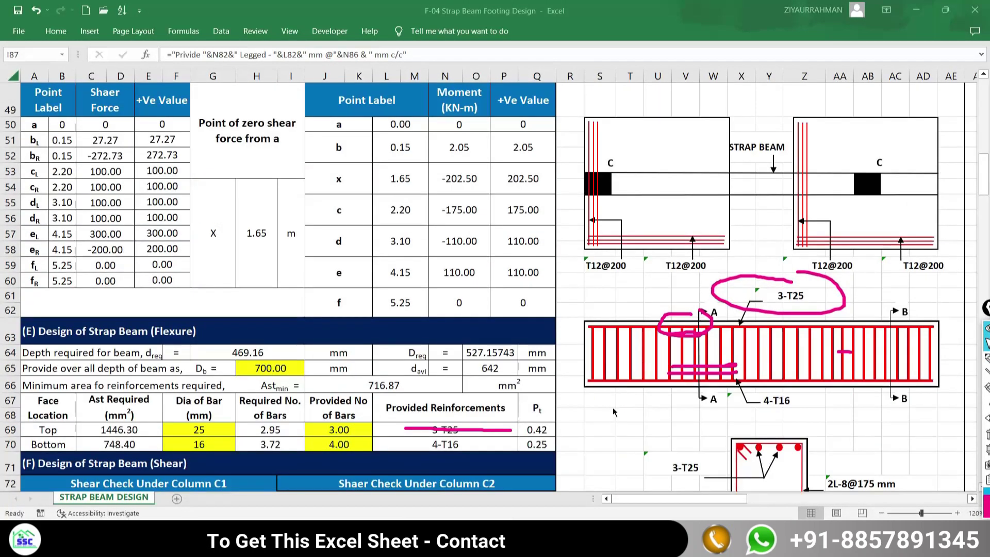